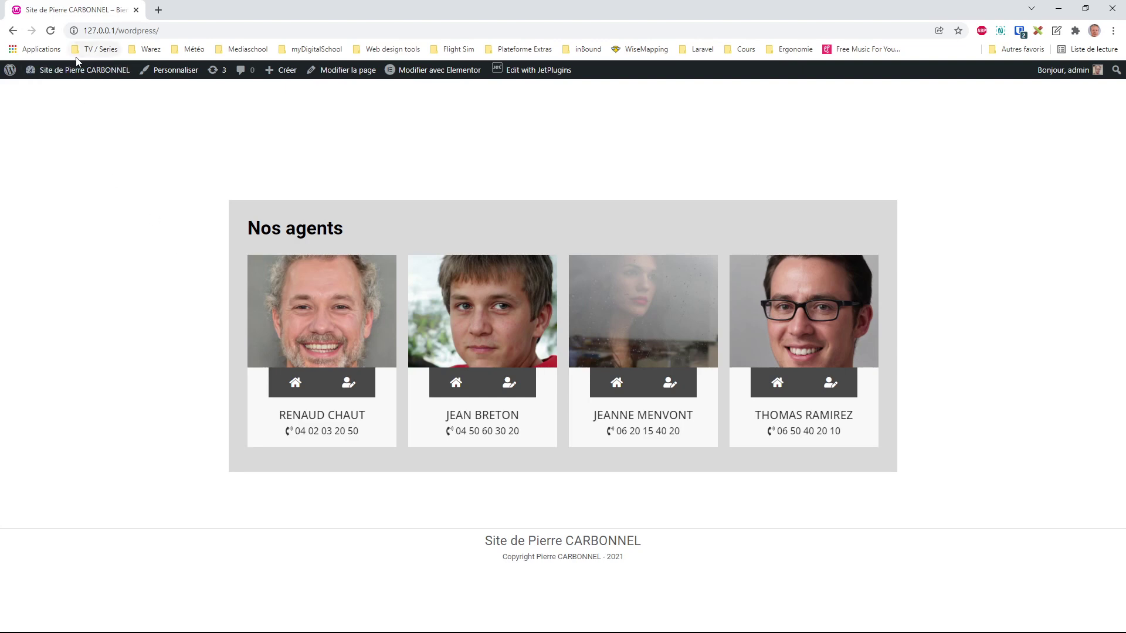
# - Review the fields of the Agent custom content type in JetEngine and return to the content types list
pyautogui.moveTo(74, 71)
pyautogui.click(66, 92)
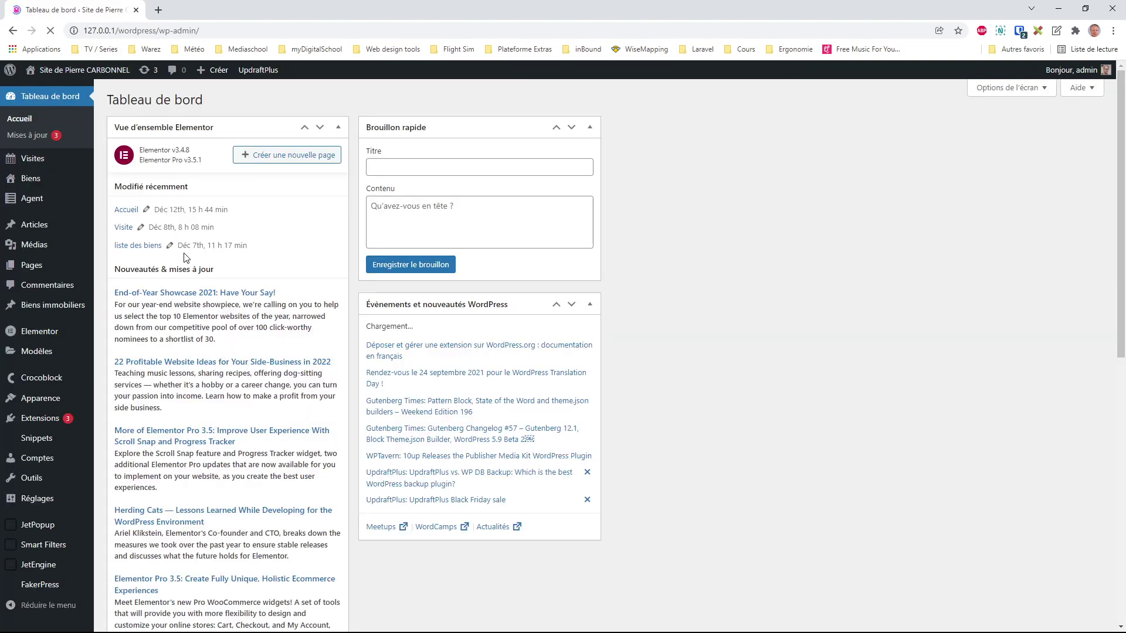
pyautogui.moveTo(36, 566)
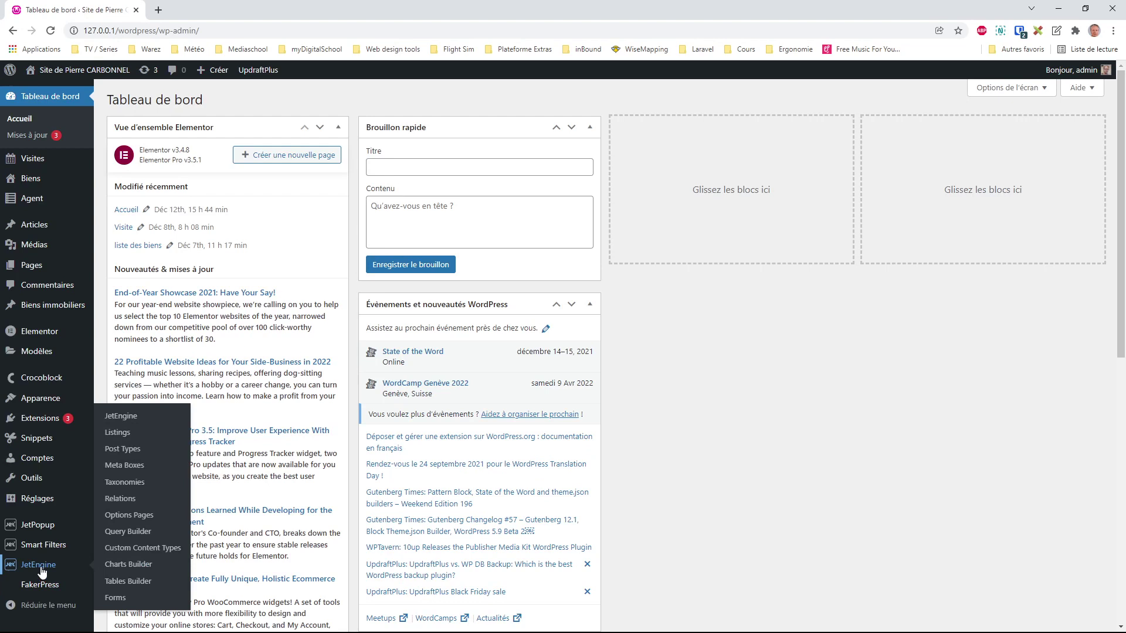
pyautogui.click(144, 547)
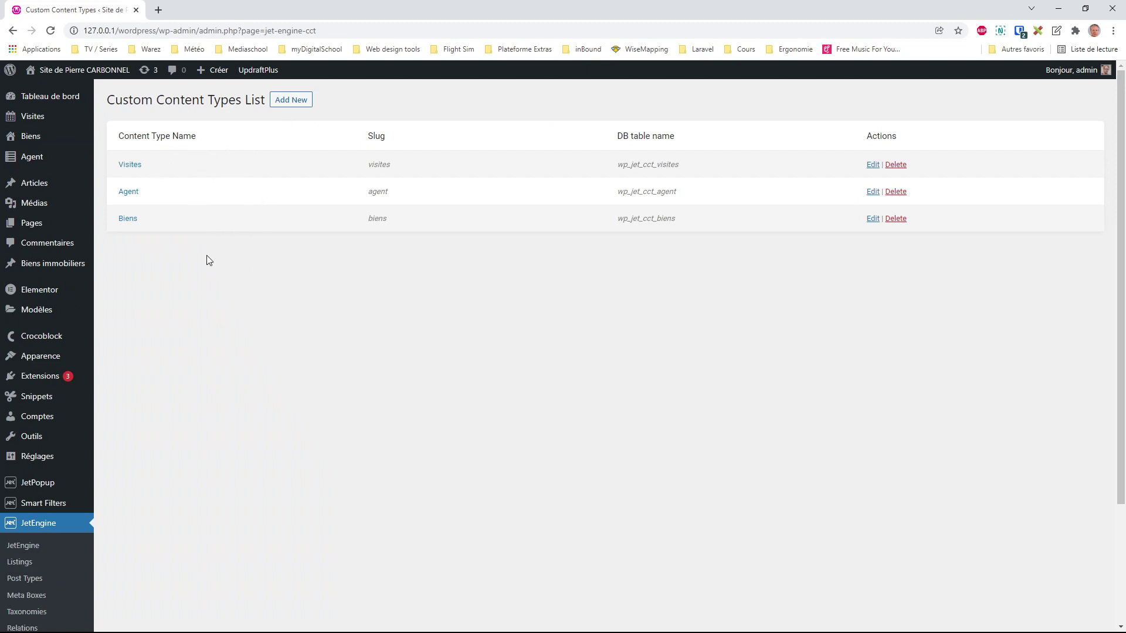
pyautogui.click(134, 196)
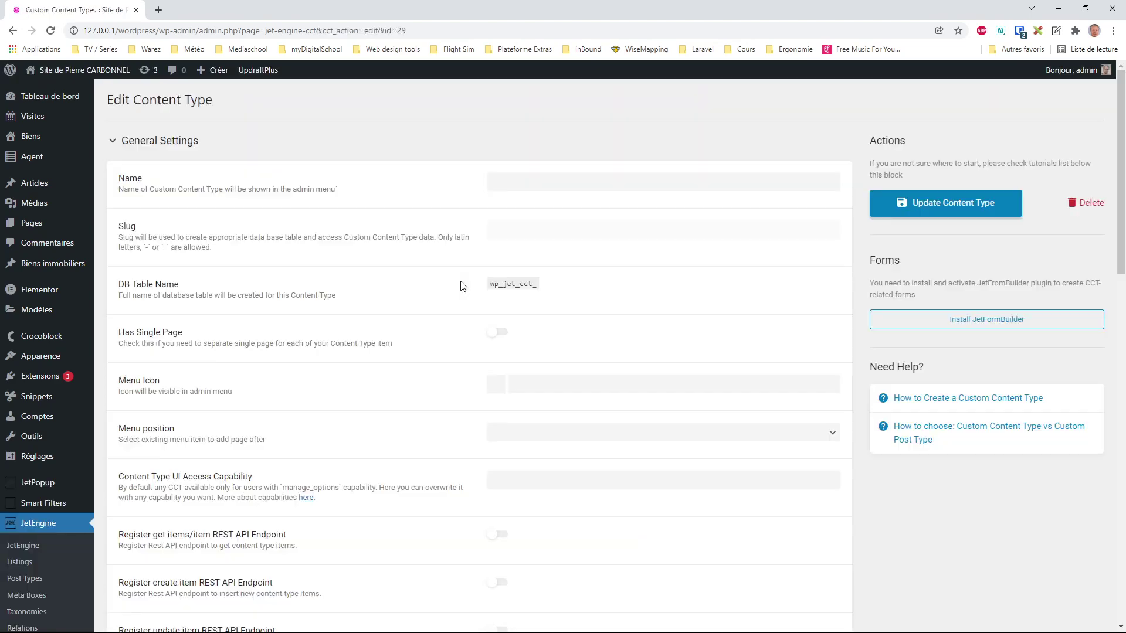
pyautogui.scroll(-9, 352, 247)
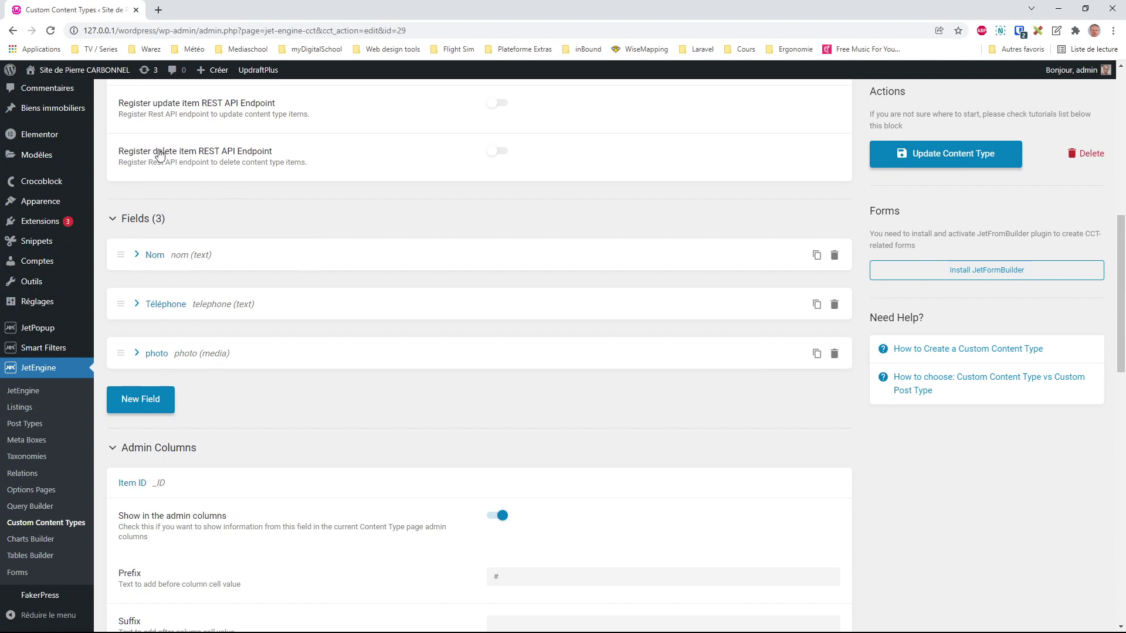
pyautogui.click(11, 30)
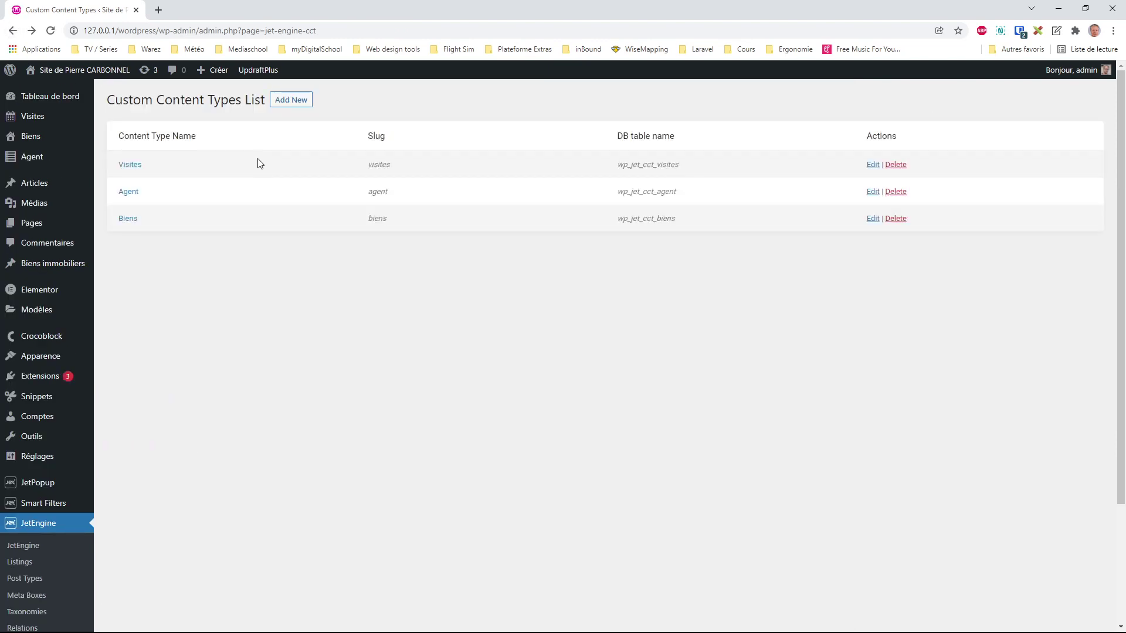
# - Examine the settings and fields of the Biens custom content type and return to the content types list
pyautogui.click(128, 219)
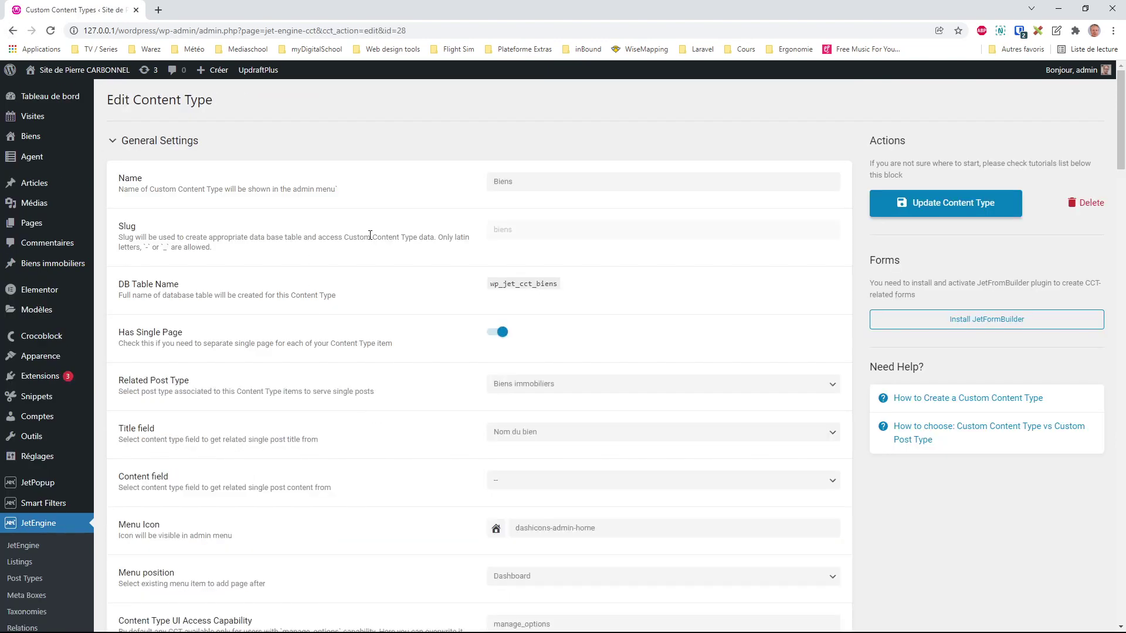
pyautogui.scroll(-9, 361, 234)
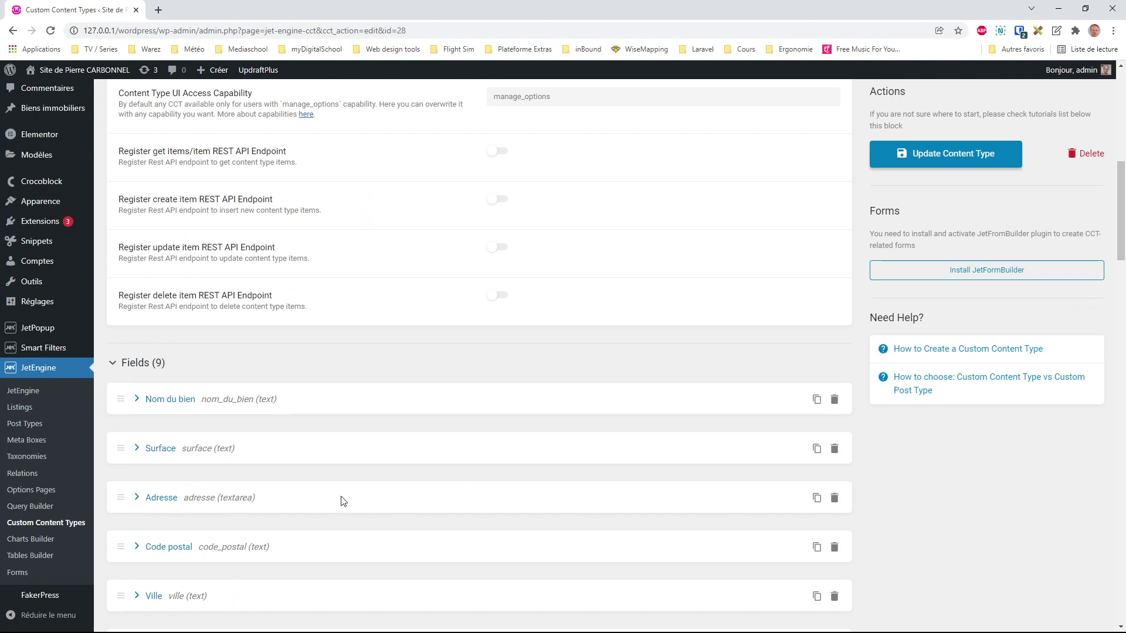
pyautogui.click(12, 31)
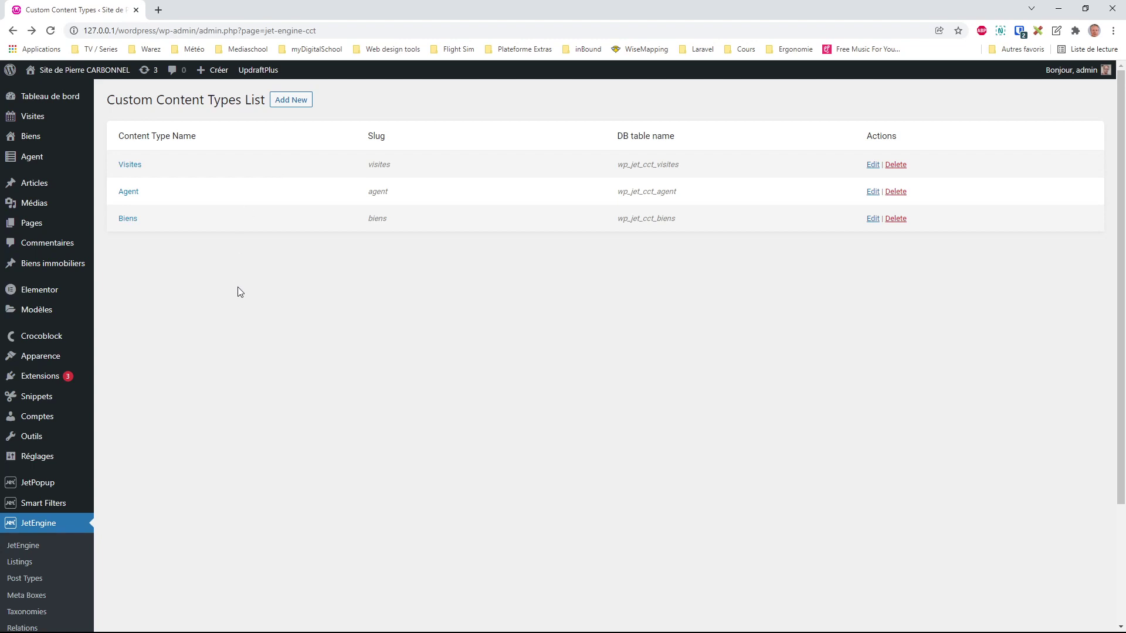
# - View the stored items of the Agent and Biens content types and go back to the public home page
pyautogui.click(30, 156)
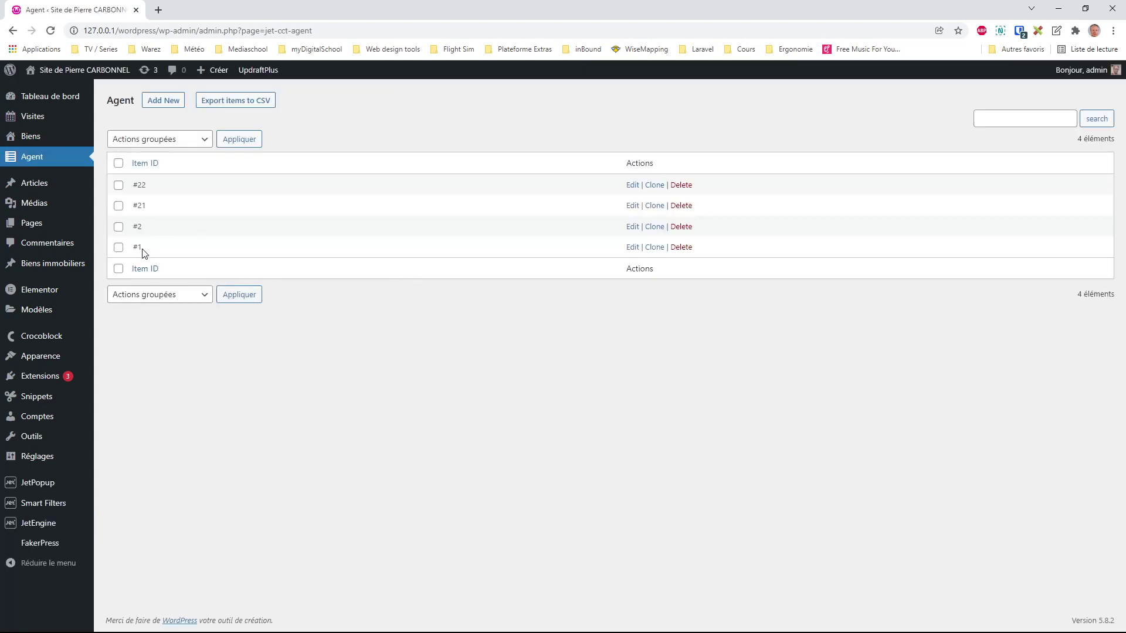
pyautogui.click(36, 137)
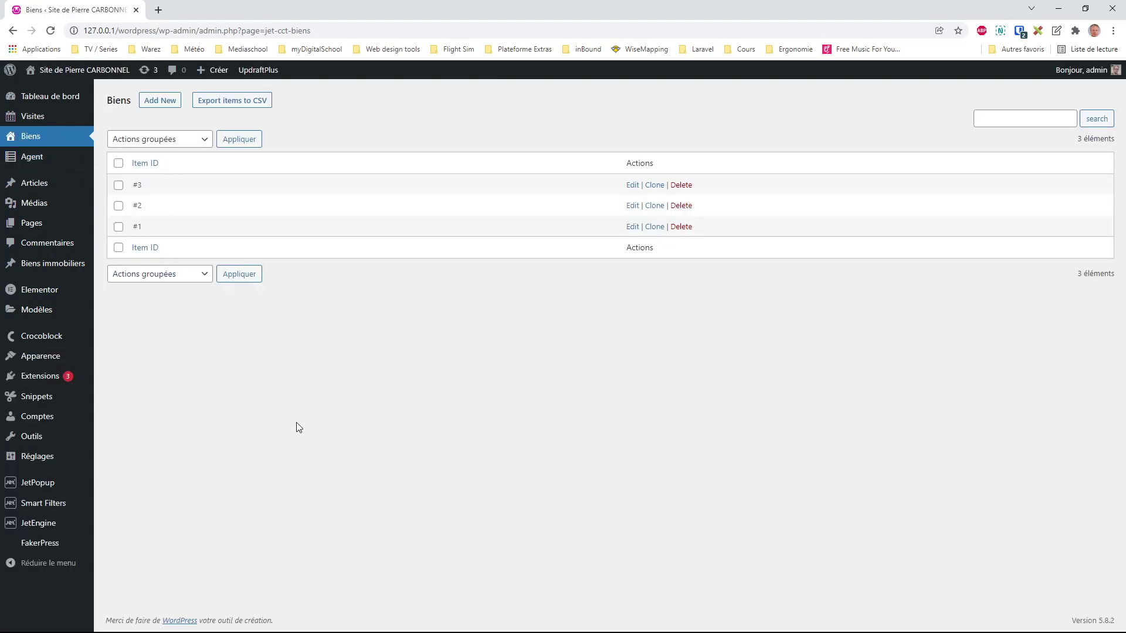
pyautogui.click(85, 70)
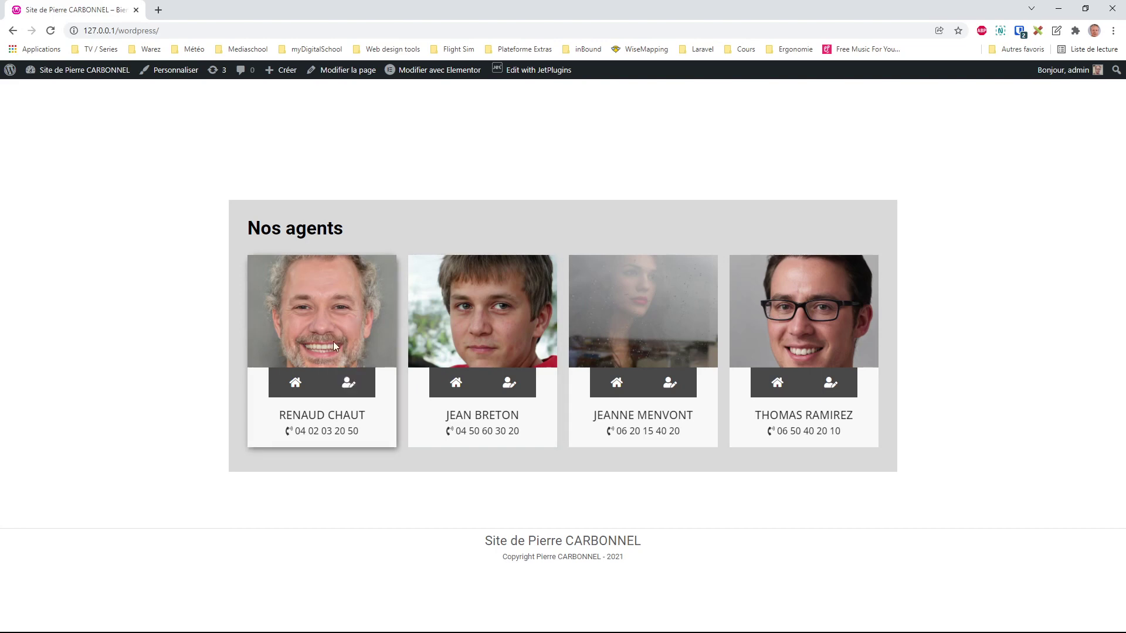
# - Preview the agent information popups of the first, fourth and third agent cards, closing each one
pyautogui.click(349, 386)
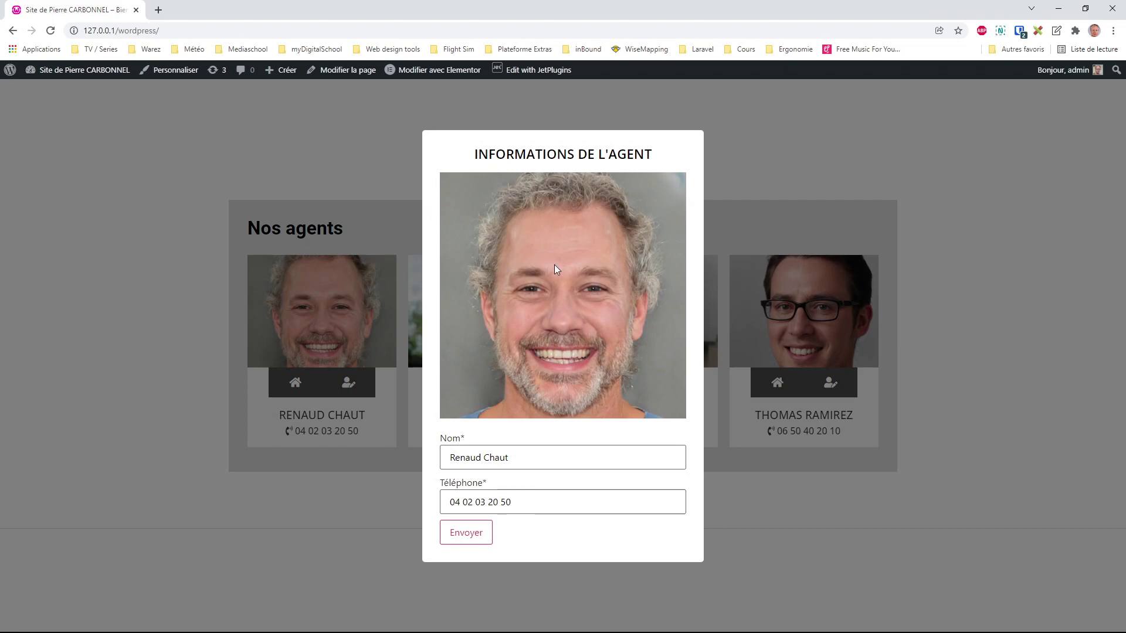
pyautogui.click(868, 534)
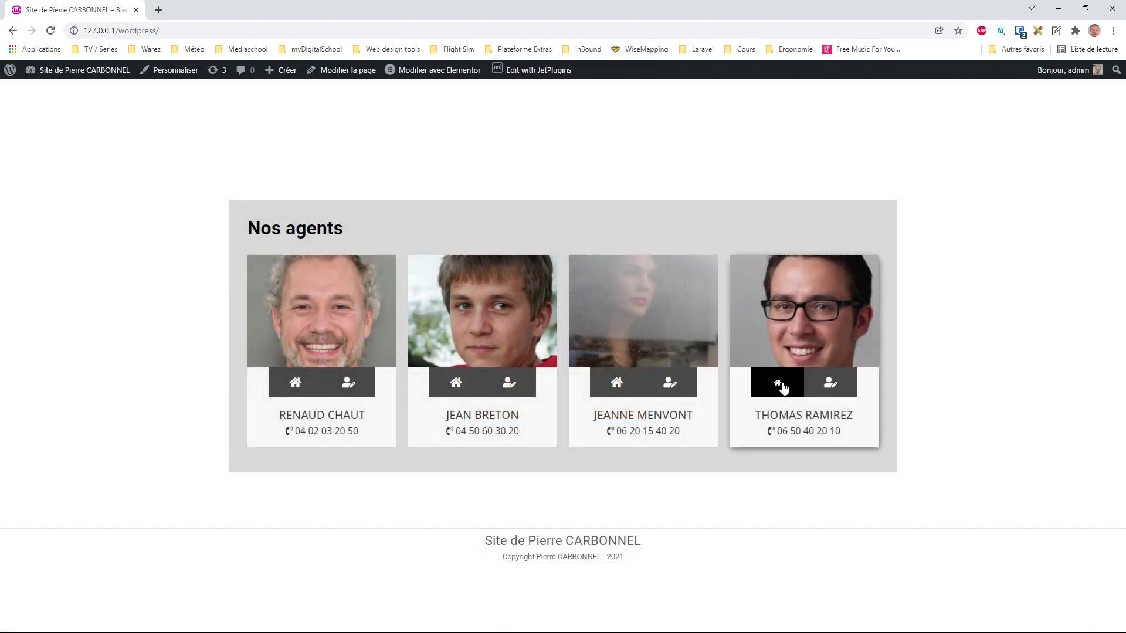
pyautogui.click(823, 387)
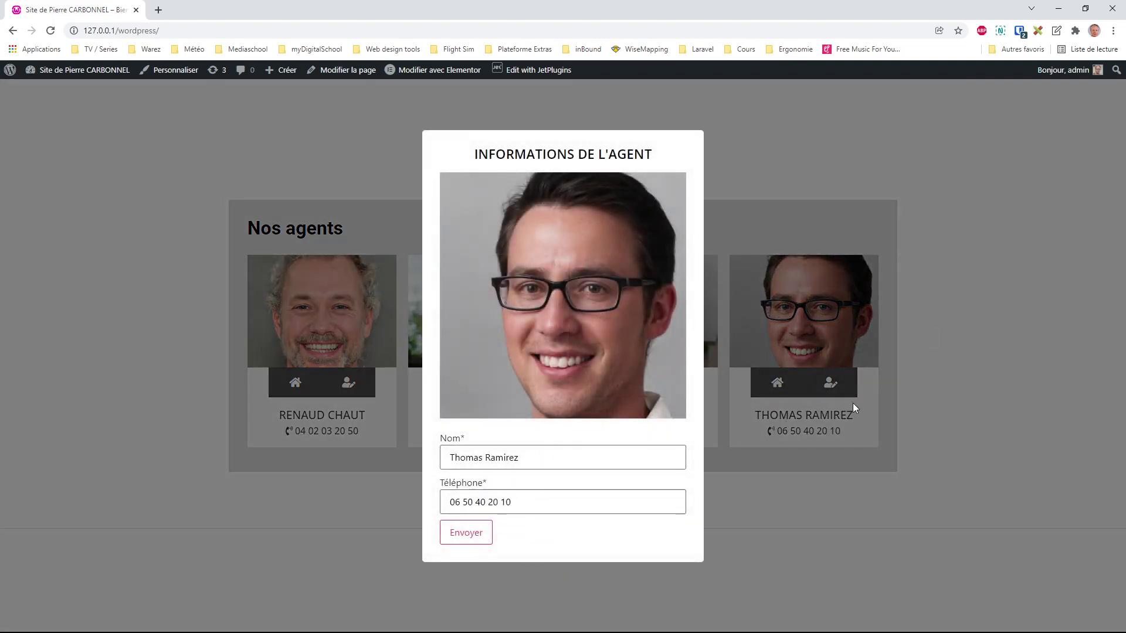
pyautogui.click(983, 329)
pyautogui.click(672, 387)
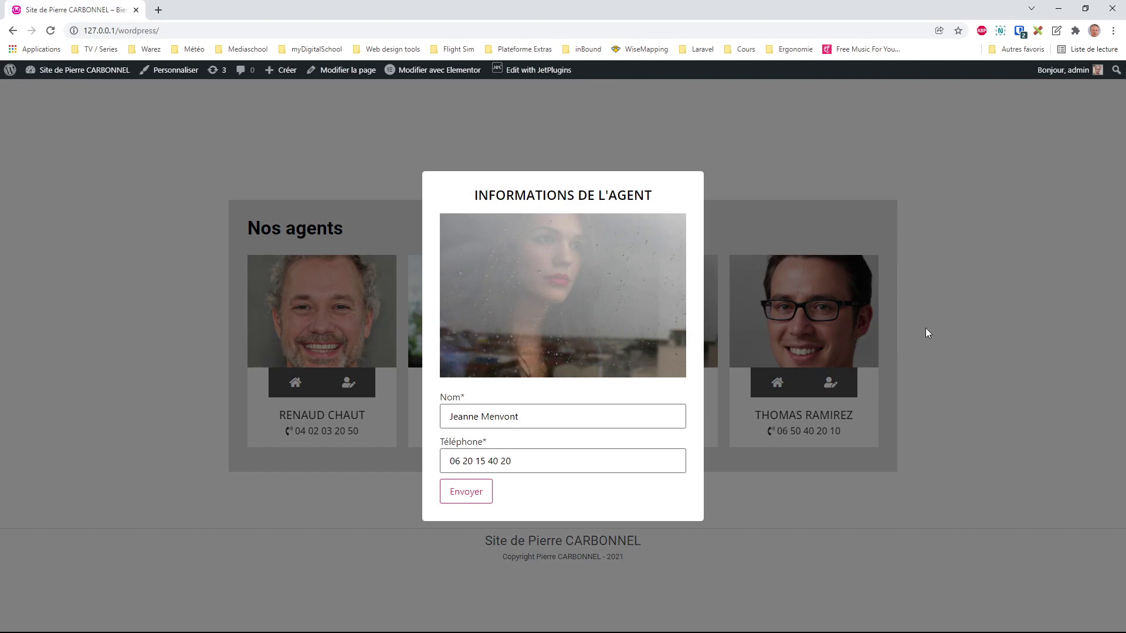
pyautogui.click(1043, 287)
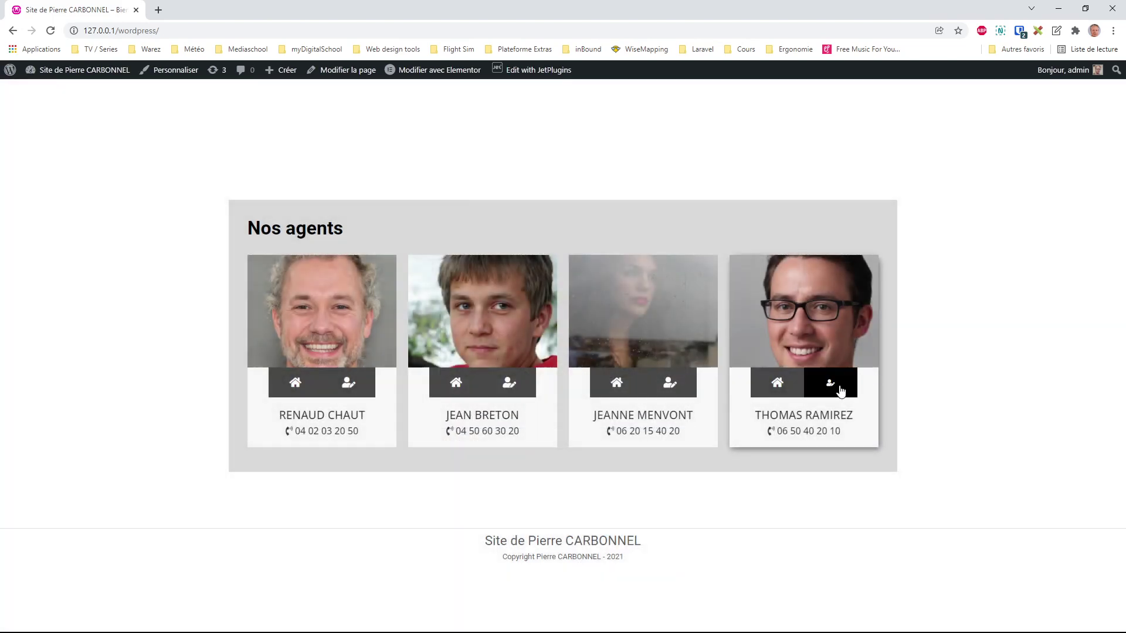
# - Replace the fourth agent's last name in the agent information popup form and submit it
pyautogui.click(830, 385)
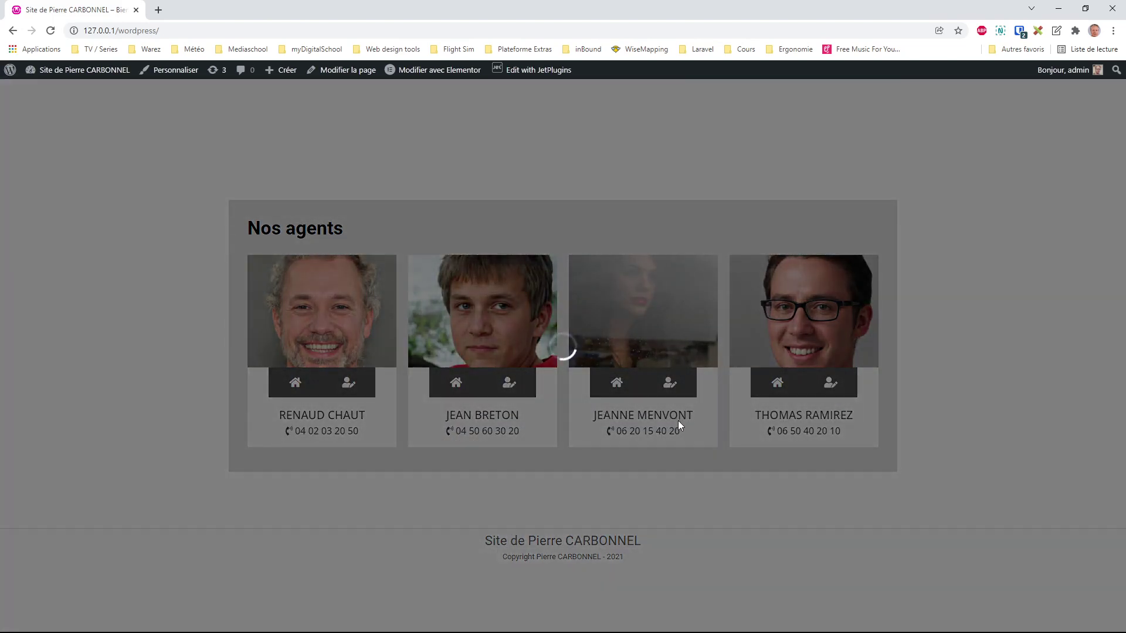
pyautogui.moveTo(533, 457); pyautogui.dragTo(490, 457)
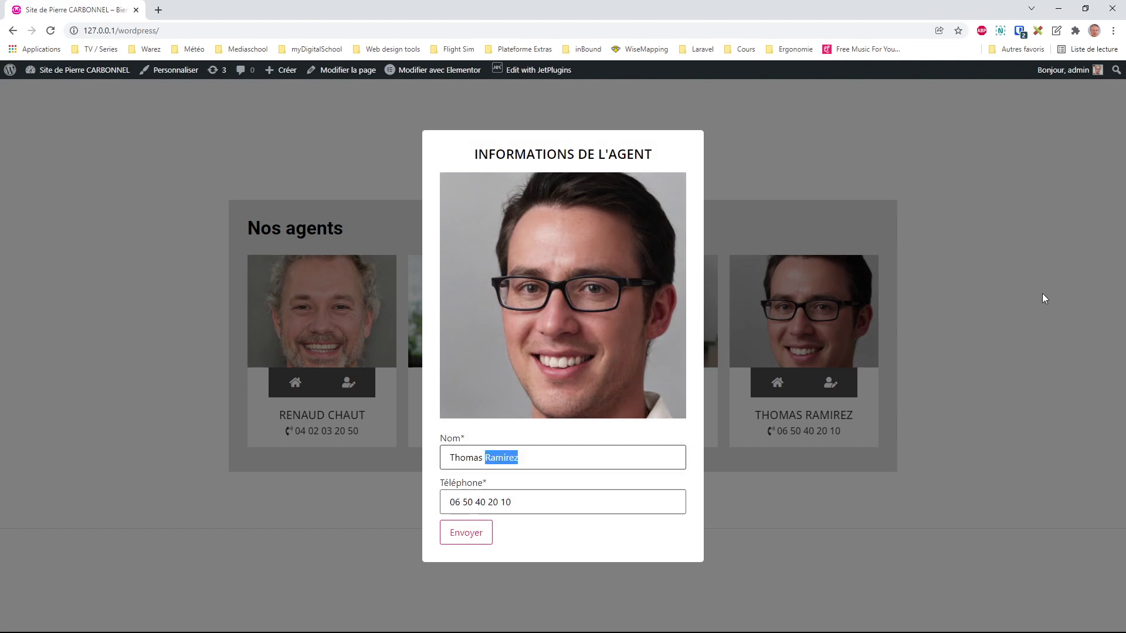
pyautogui.write('Dze"c')
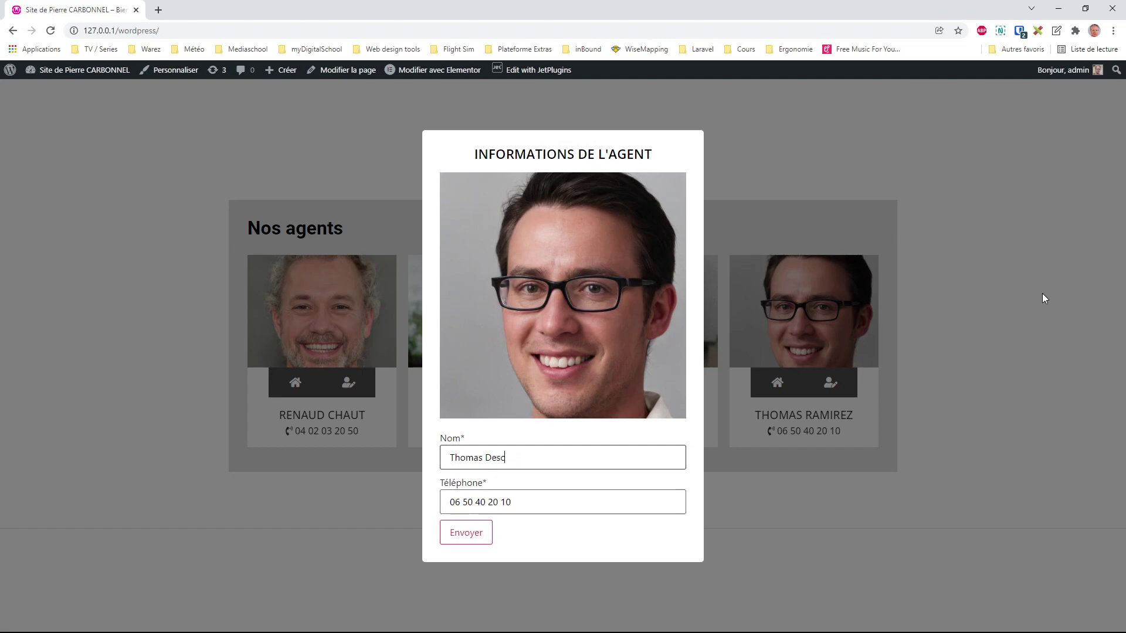
pyautogui.write('amps')
pyautogui.click(468, 533)
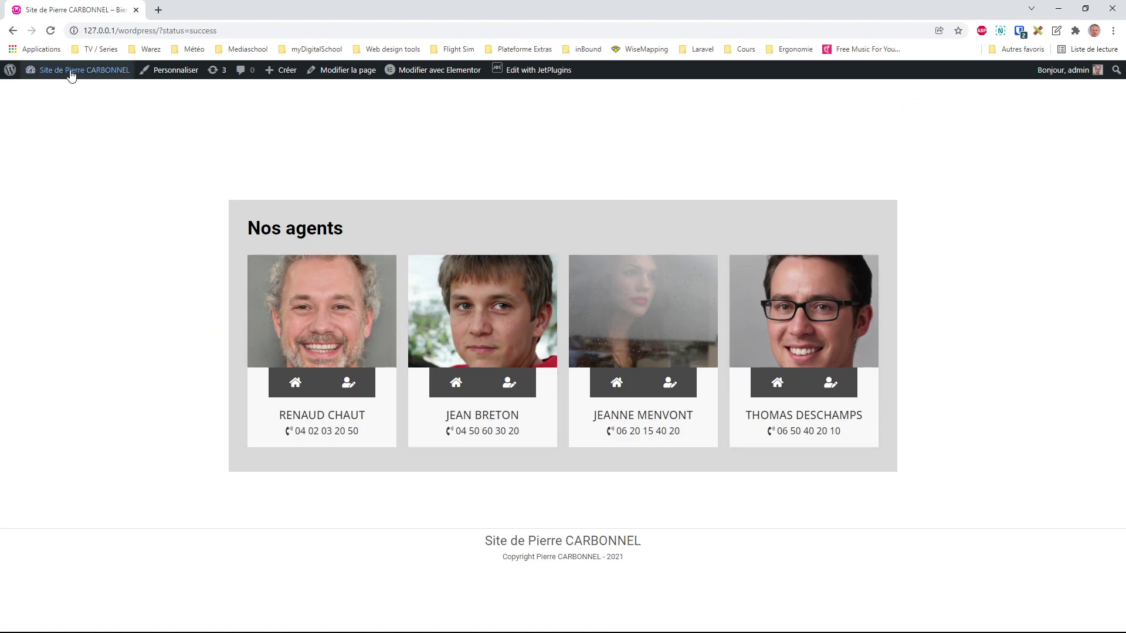
# - Open the Accueil page in the Elementor editor from the WordPress admin's page list
pyautogui.moveTo(71, 71)
pyautogui.click(70, 92)
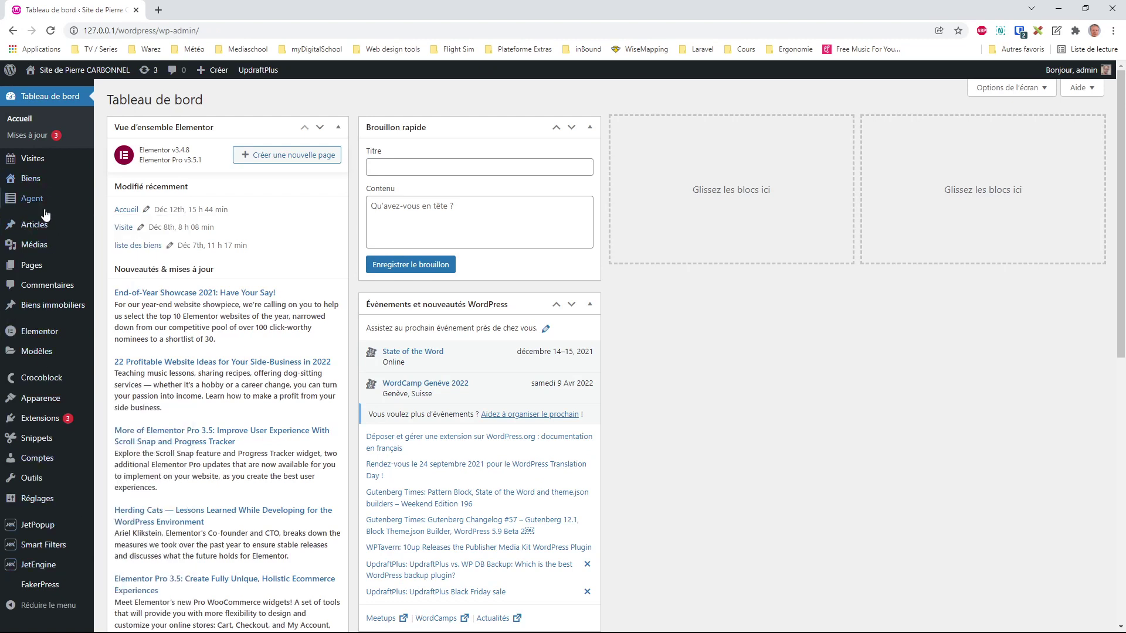
pyautogui.moveTo(40, 267)
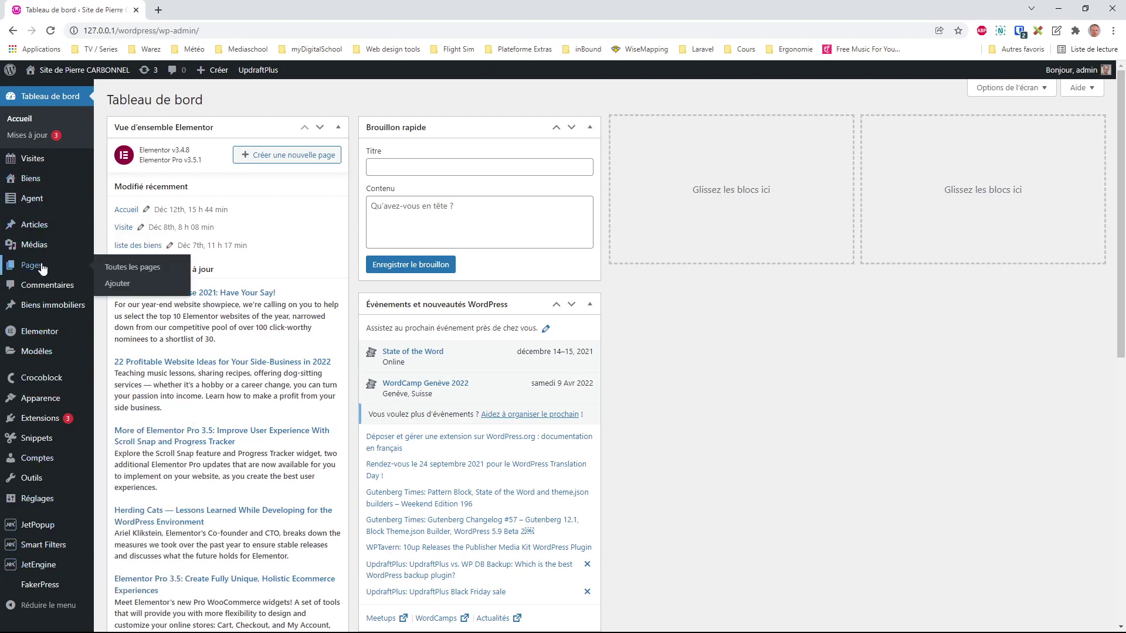
pyautogui.click(125, 268)
pyautogui.click(319, 202)
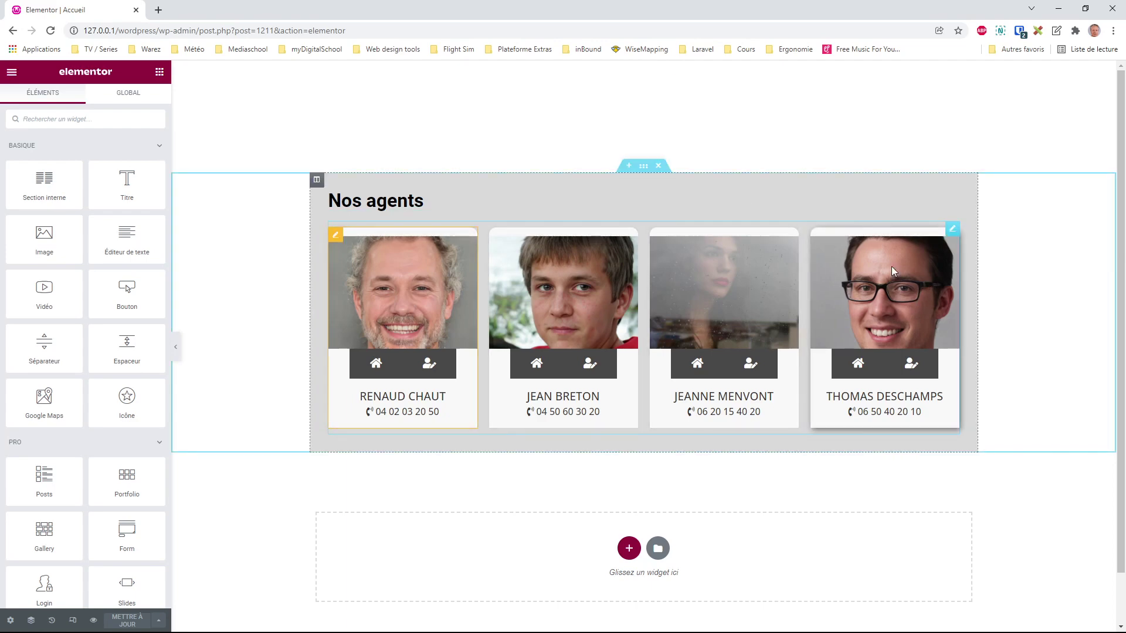
# - Leave the Elementor editor for the WordPress admin and open the JetEngine listing items
pyautogui.click(12, 71)
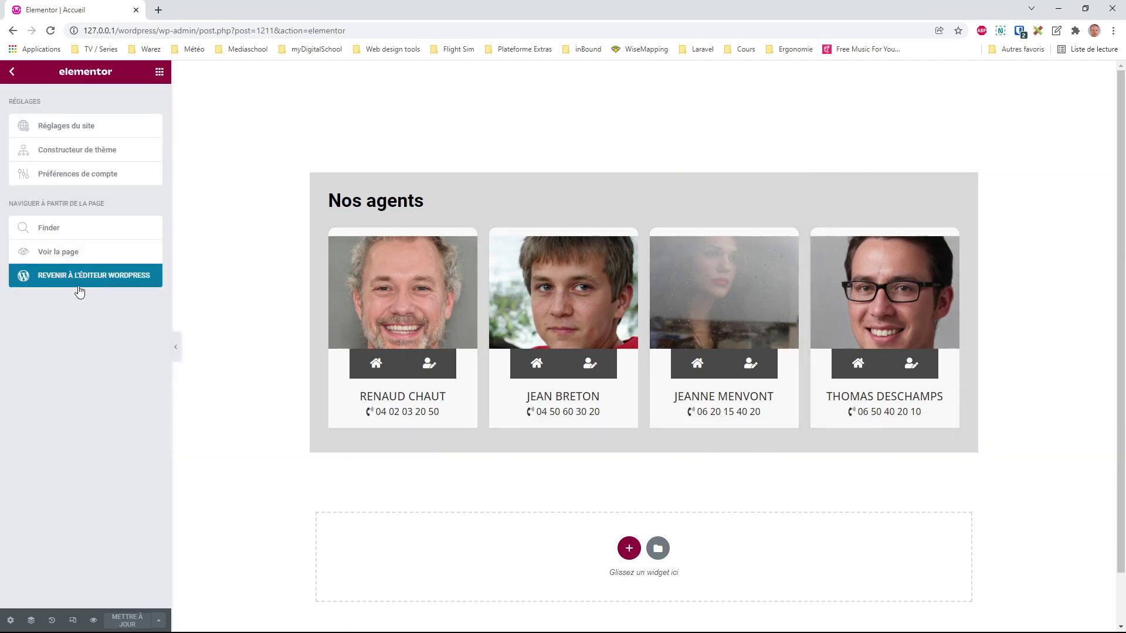
pyautogui.click(80, 275)
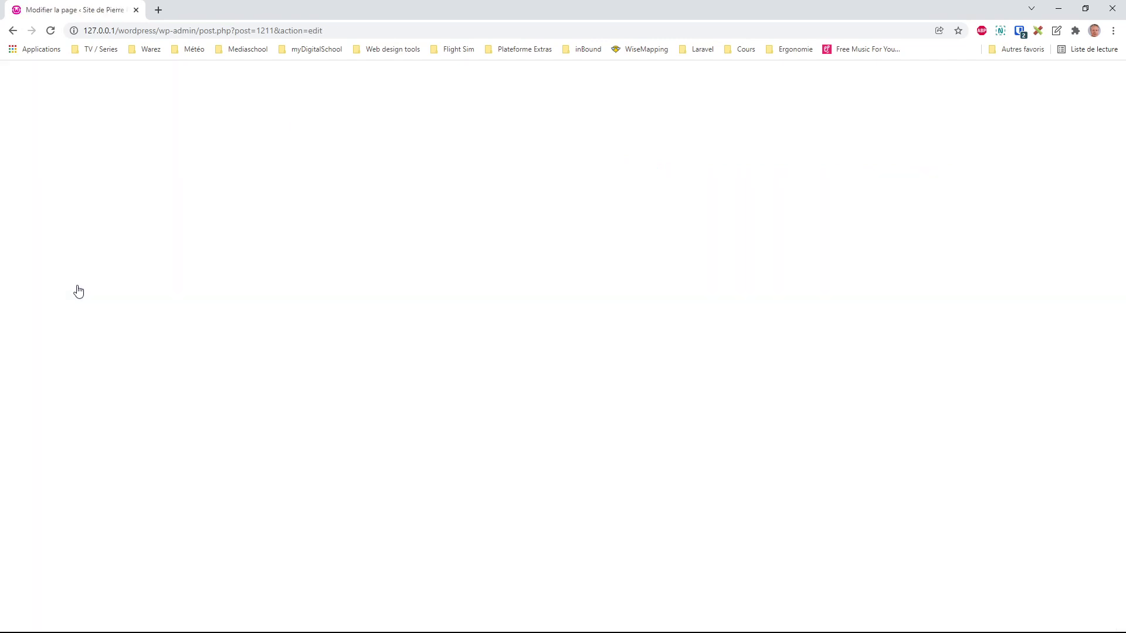
pyautogui.click(20, 79)
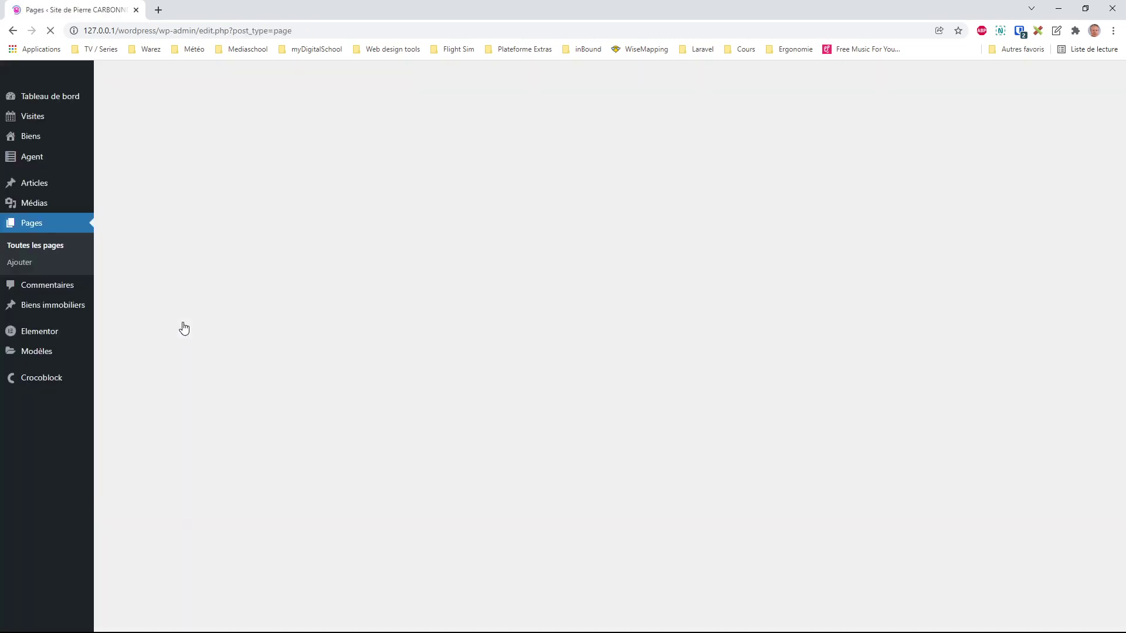
pyautogui.moveTo(38, 565)
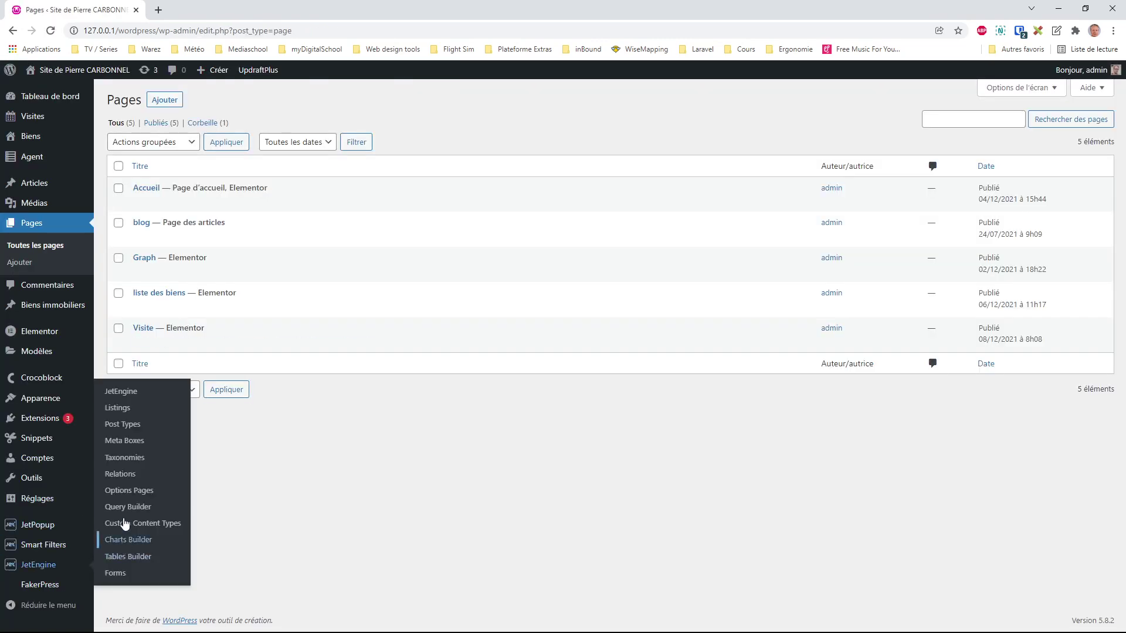
pyautogui.click(118, 408)
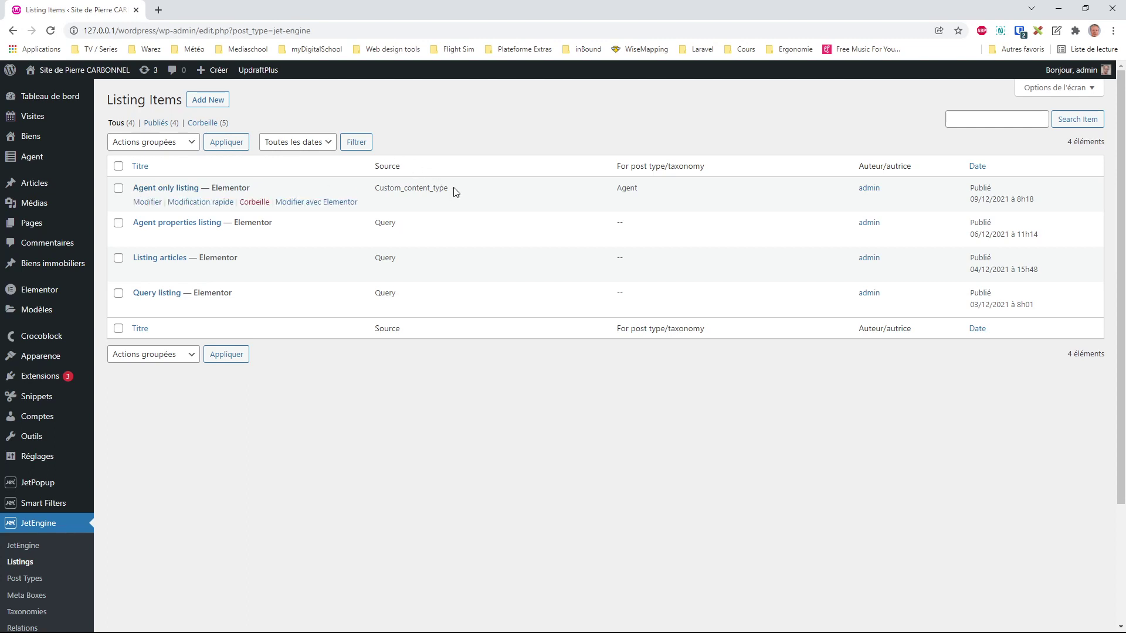
# - Check the source of the Agent only listing and open that listing in Elementor
pyautogui.moveTo(453, 188); pyautogui.dragTo(371, 191)
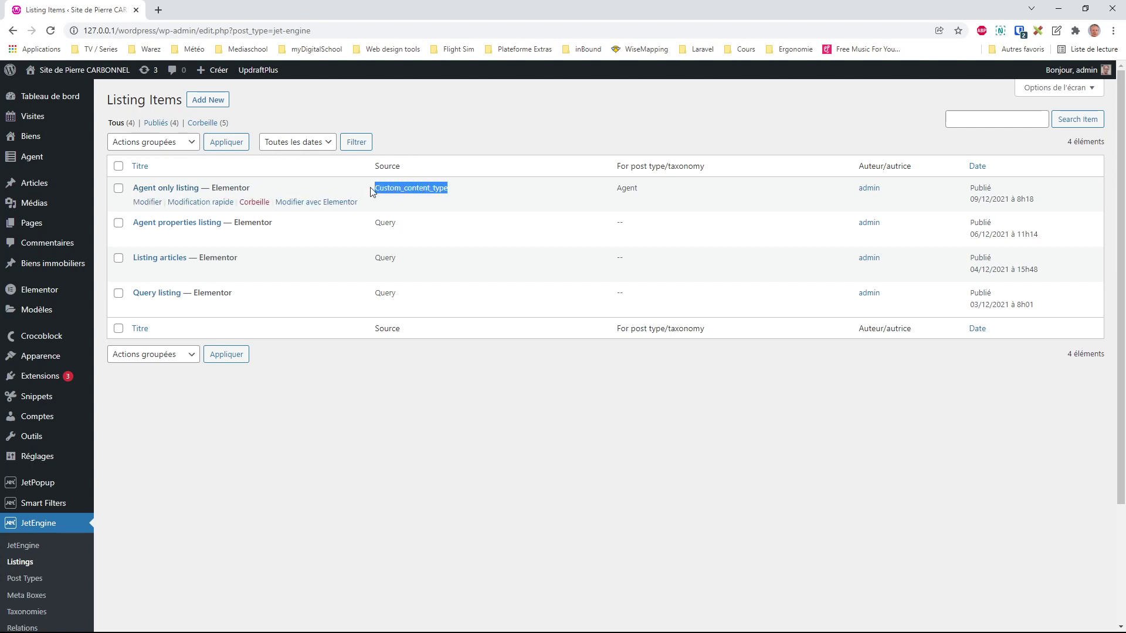
pyautogui.click(433, 188)
pyautogui.click(323, 203)
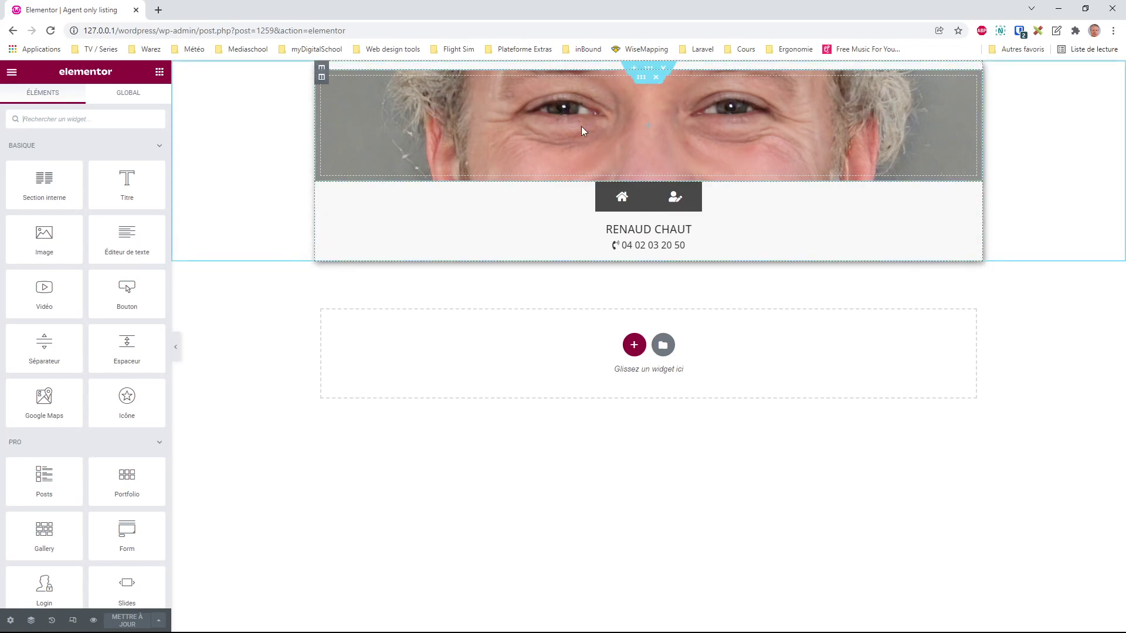
# - Clear the background colour of the inner section holding the agent photo and check its dynamic background image
pyautogui.click(321, 78)
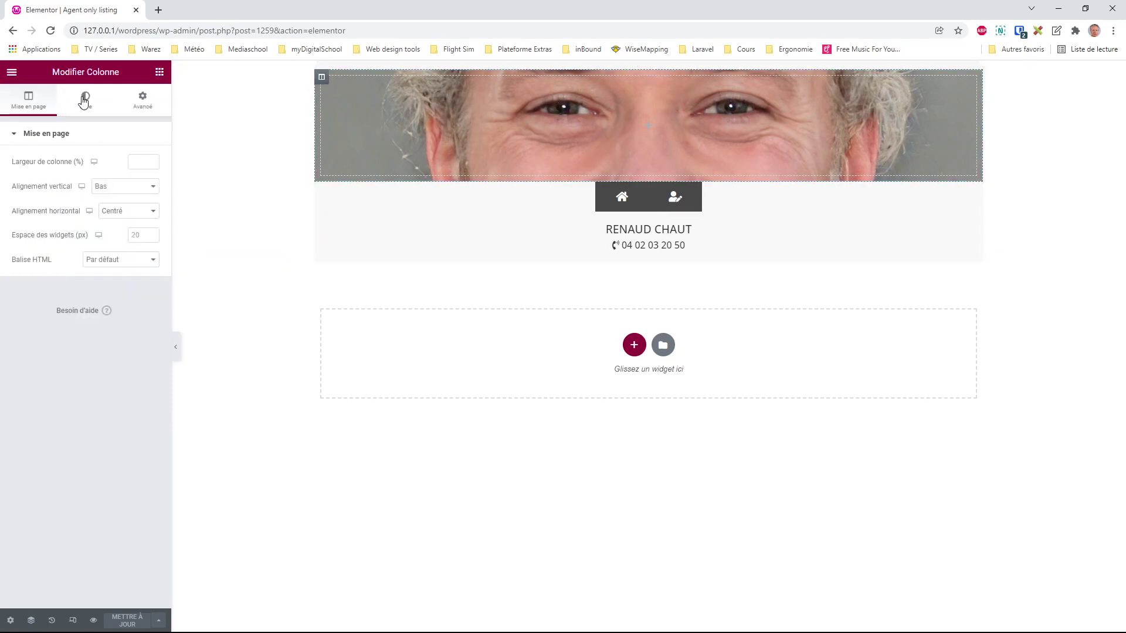
pyautogui.click(85, 100)
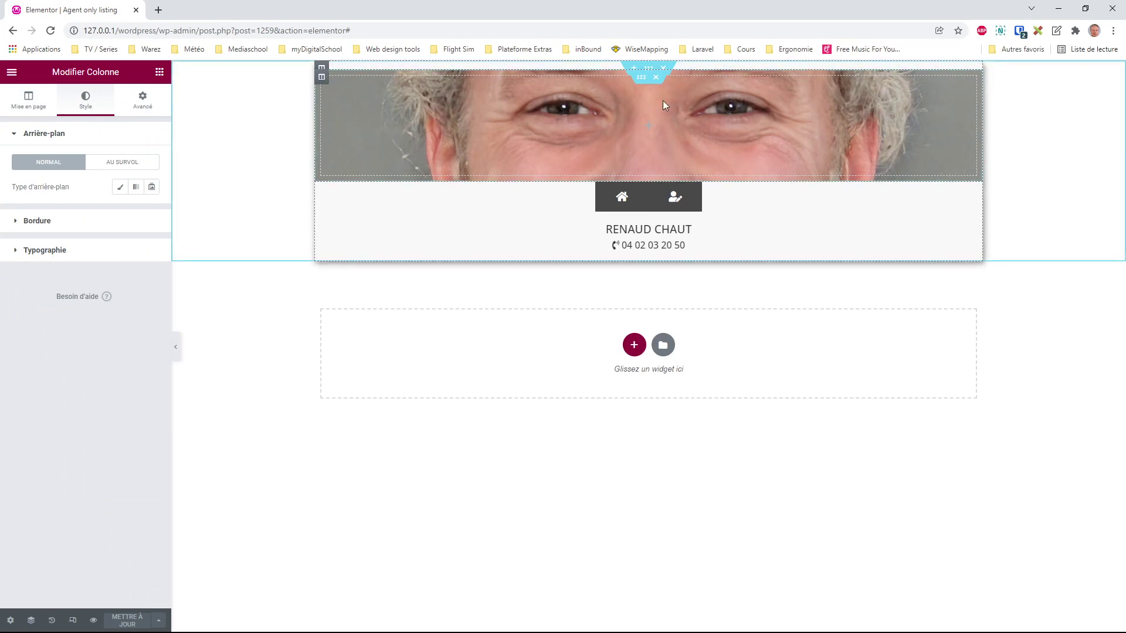
pyautogui.click(641, 77)
pyautogui.click(82, 104)
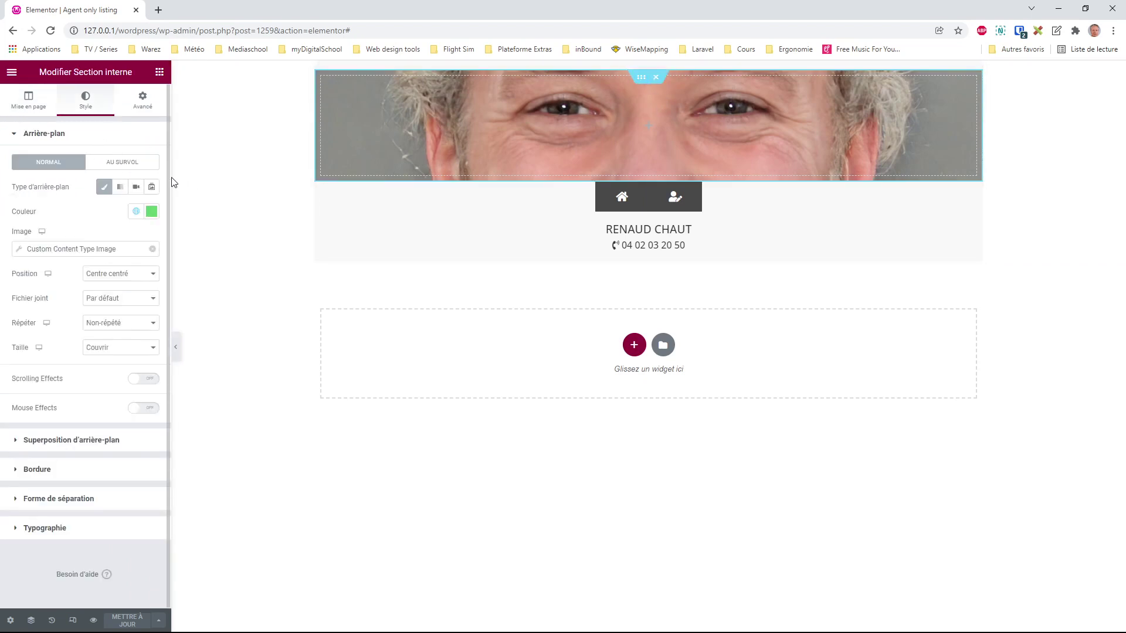
pyautogui.click(152, 211)
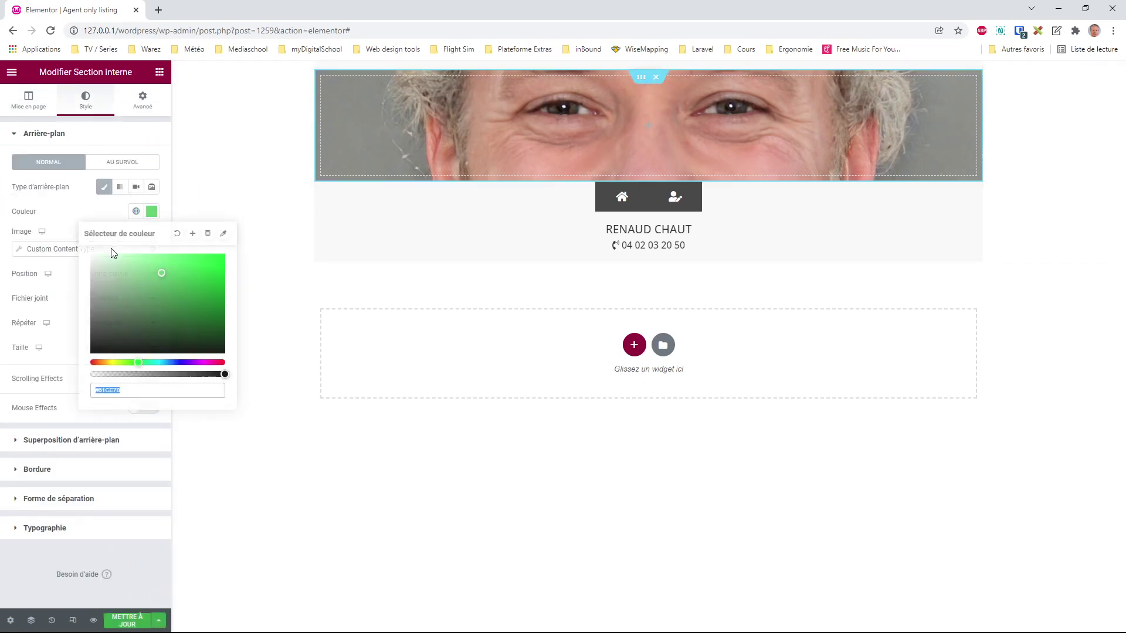
pyautogui.click(177, 233)
pyautogui.click(60, 248)
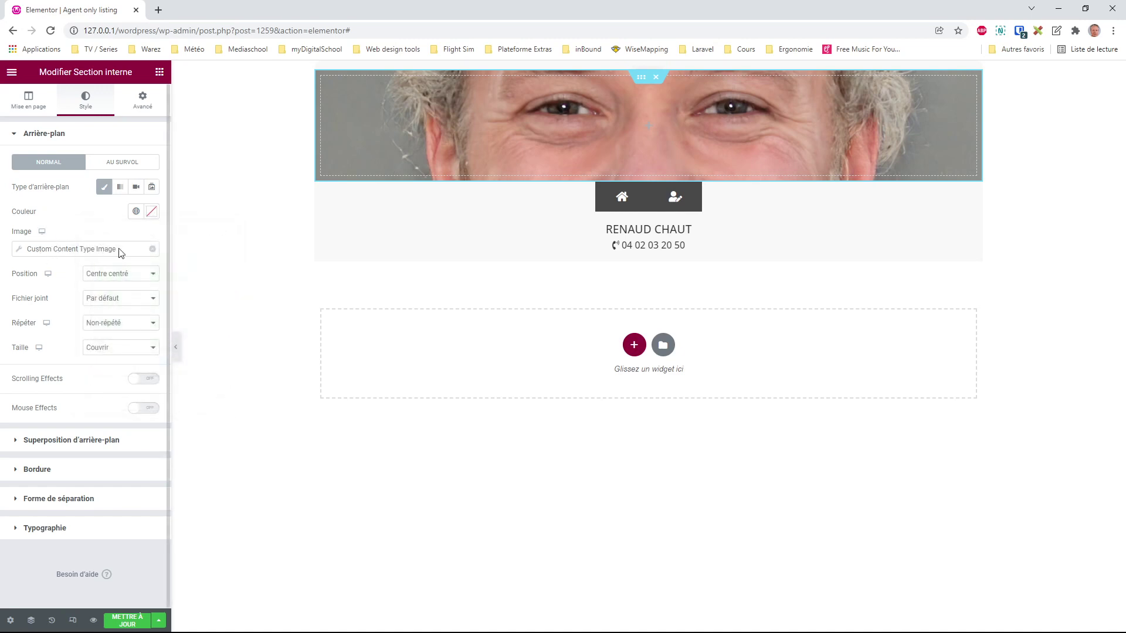
# - Examine the dynamic fields for the agent's name and phone number, including the %s placeholder in the phone's field format
pyautogui.click(897, 247)
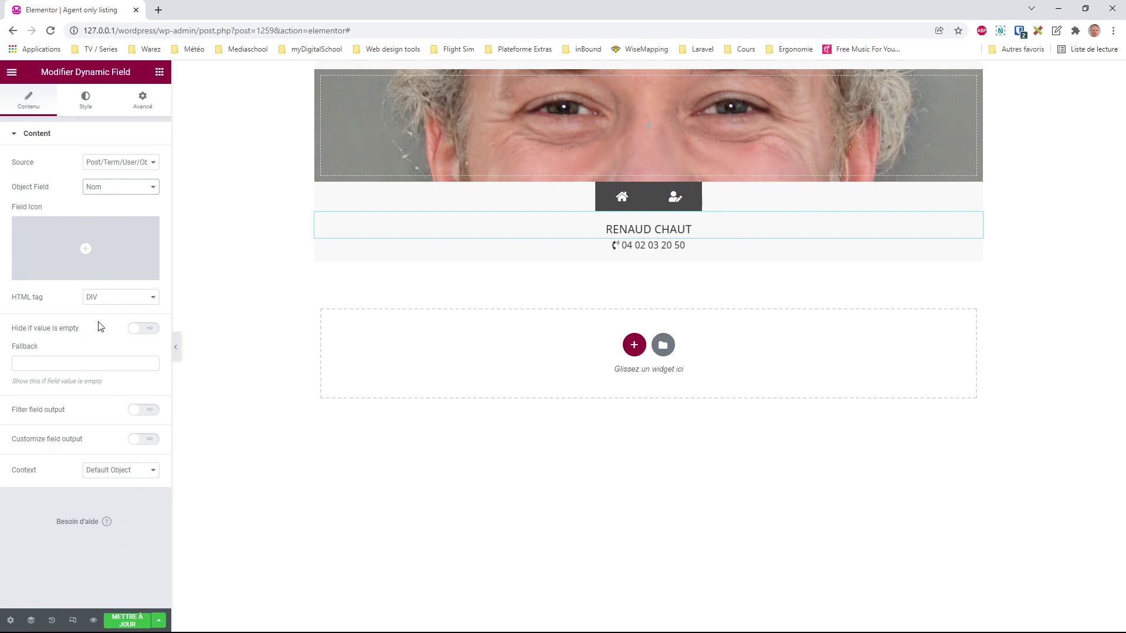
pyautogui.click(976, 246)
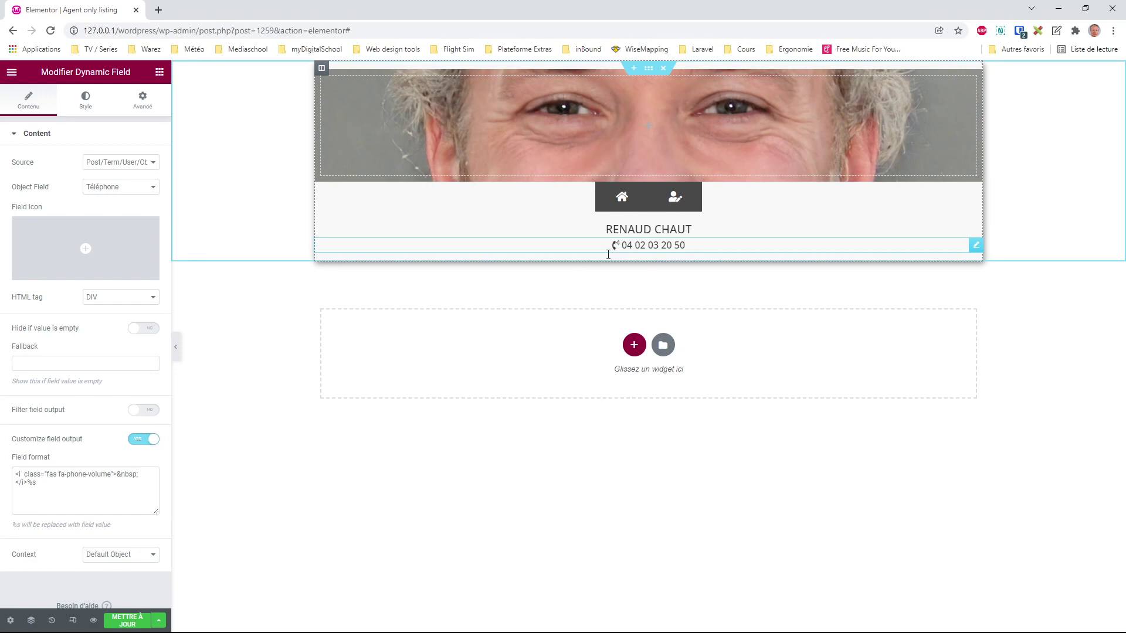
pyautogui.moveTo(37, 485); pyautogui.dragTo(32, 485)
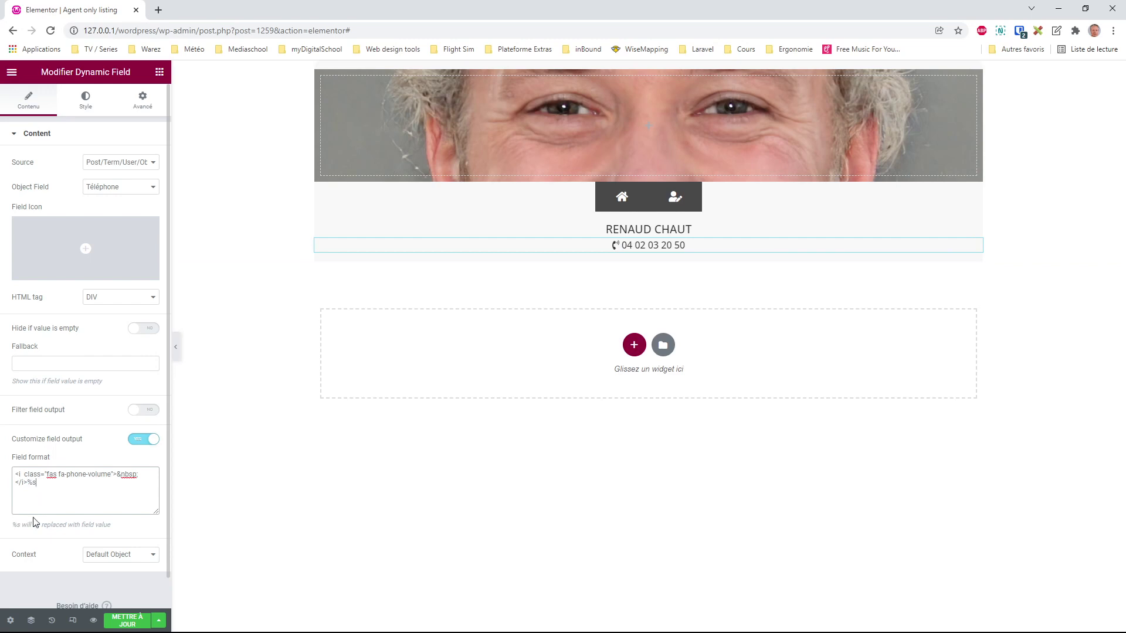
pyautogui.moveTo(20, 526); pyautogui.dragTo(5, 533)
pyautogui.click(39, 498)
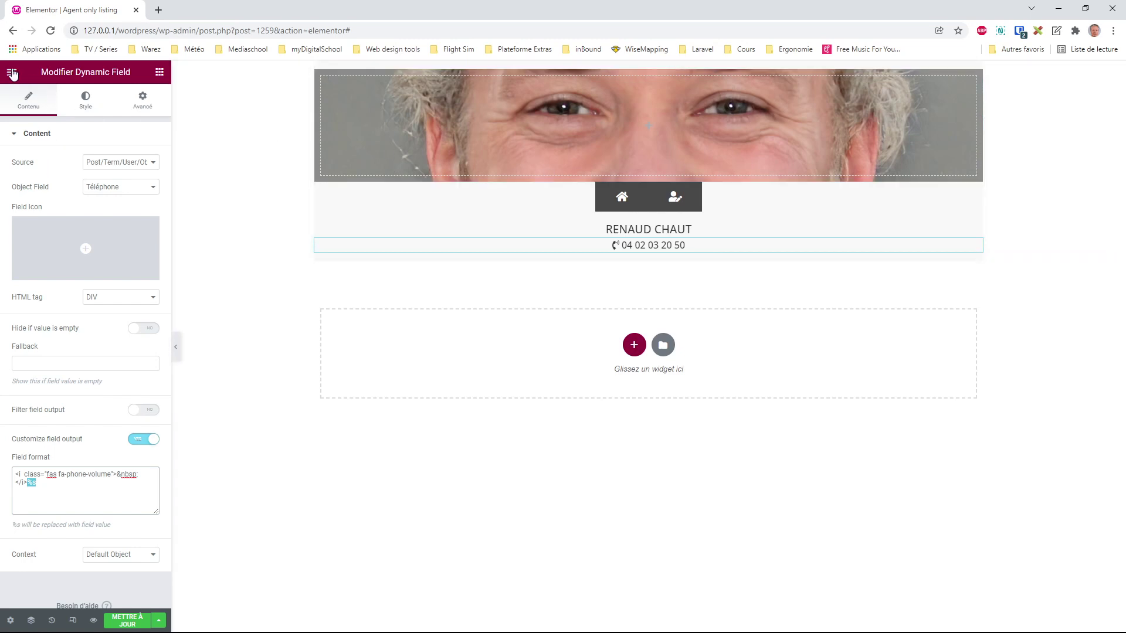
# - Save the Agent only listing and return to the list of JetEngine listing items
pyautogui.click(13, 31)
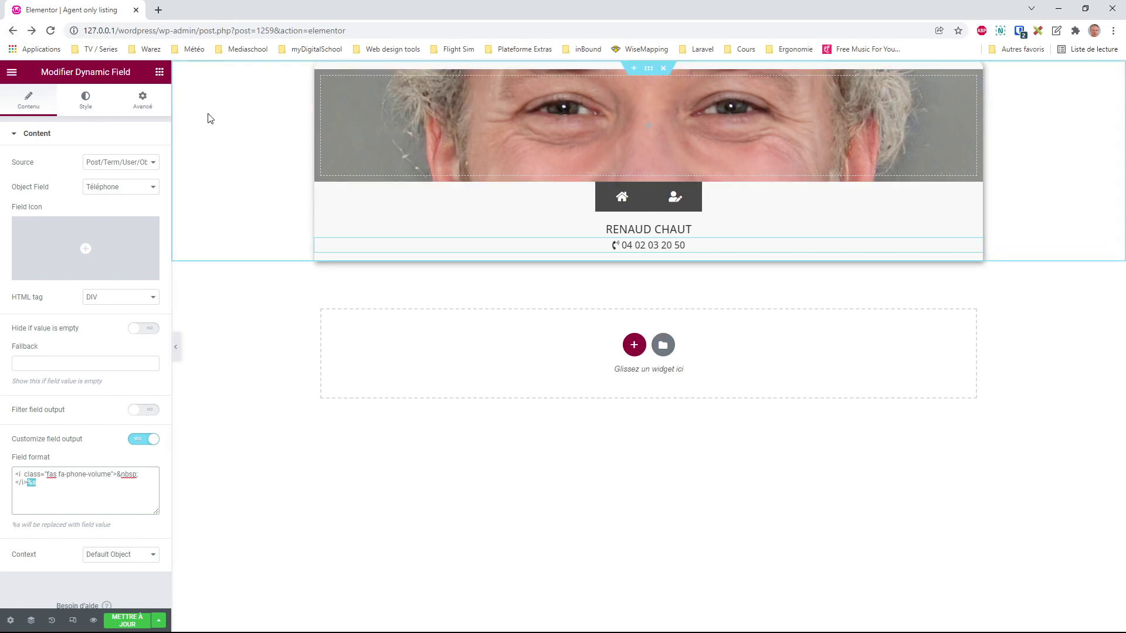
pyautogui.click(9, 76)
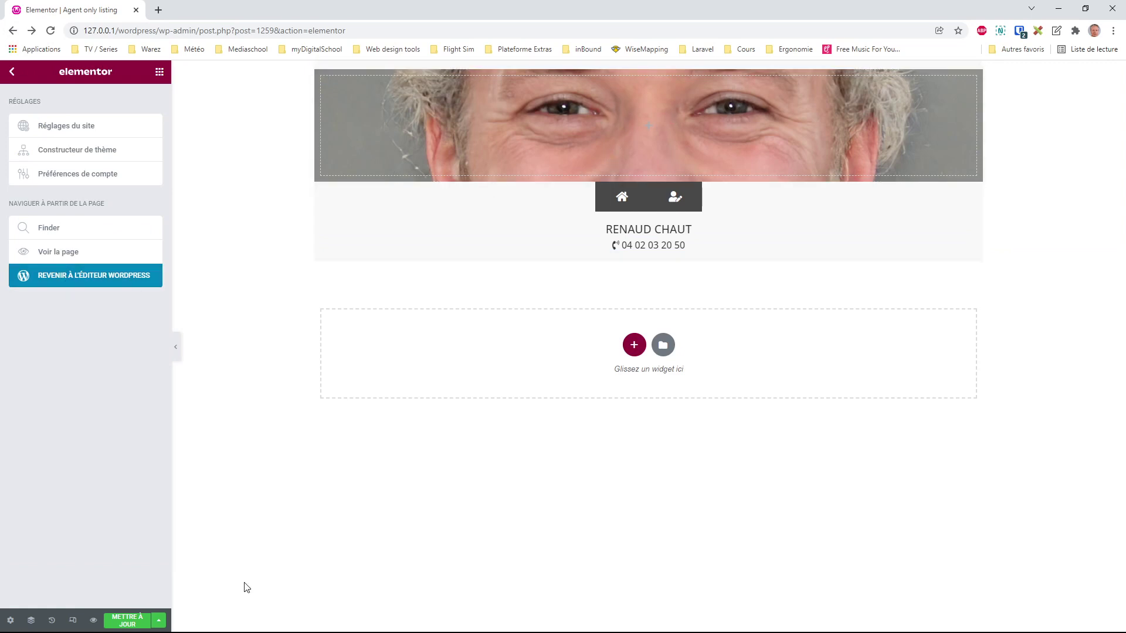
pyautogui.click(127, 621)
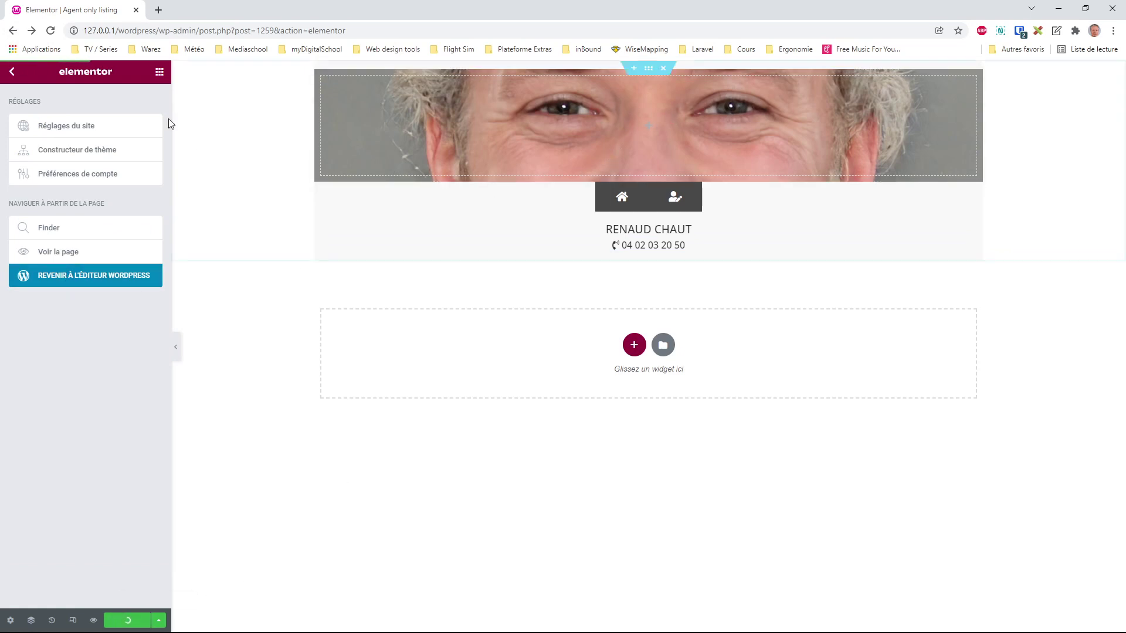
pyautogui.click(12, 75)
pyautogui.click(11, 74)
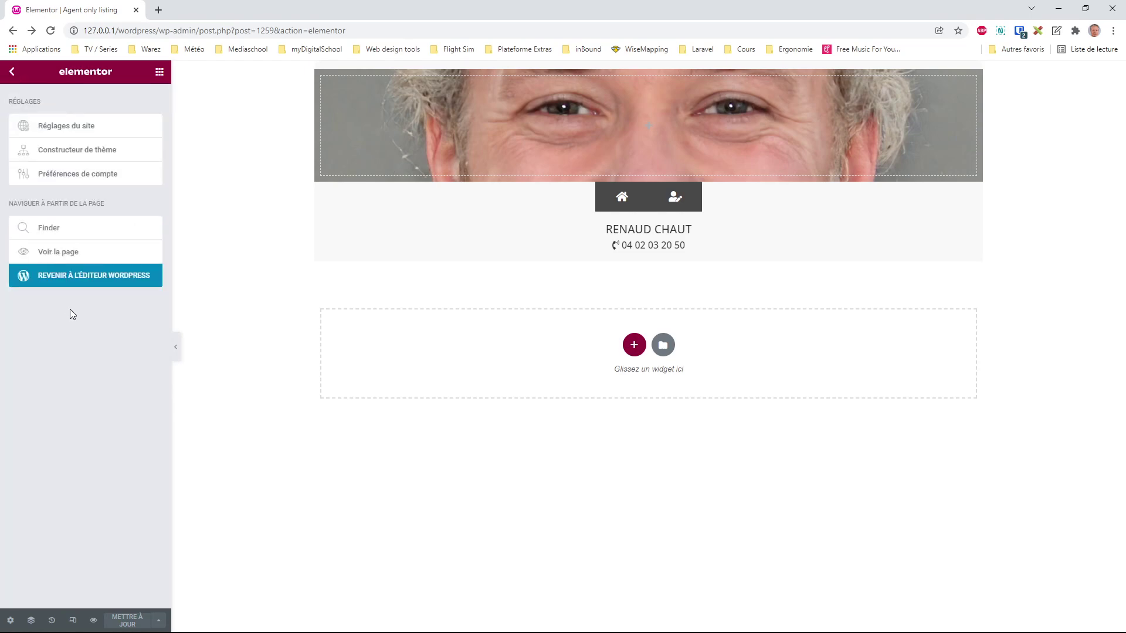
pyautogui.click(93, 282)
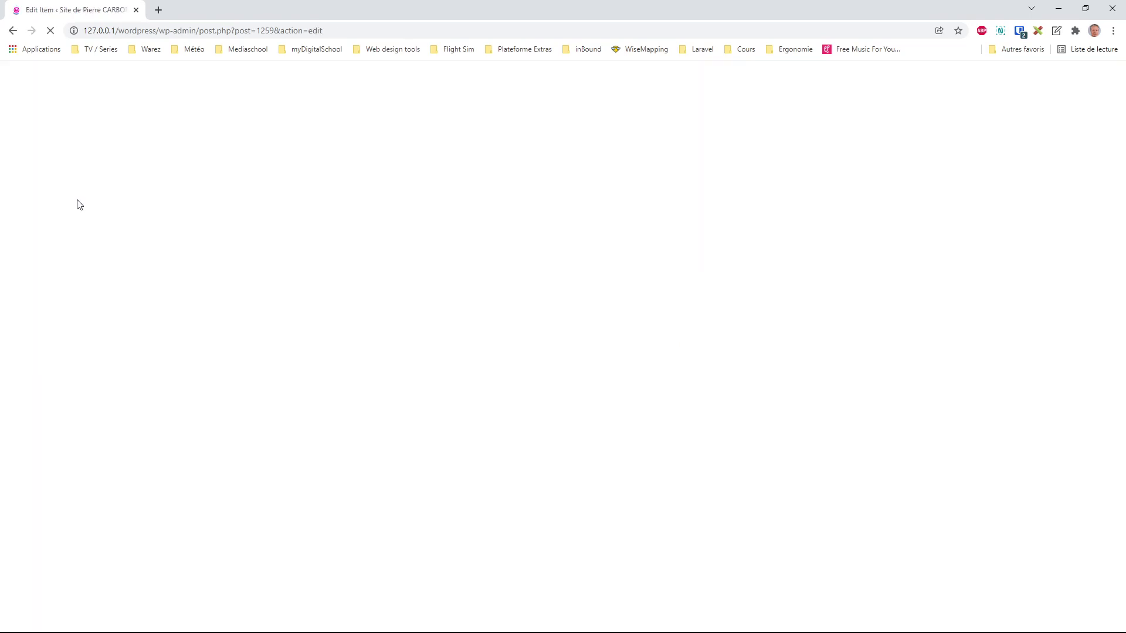
pyautogui.click(14, 84)
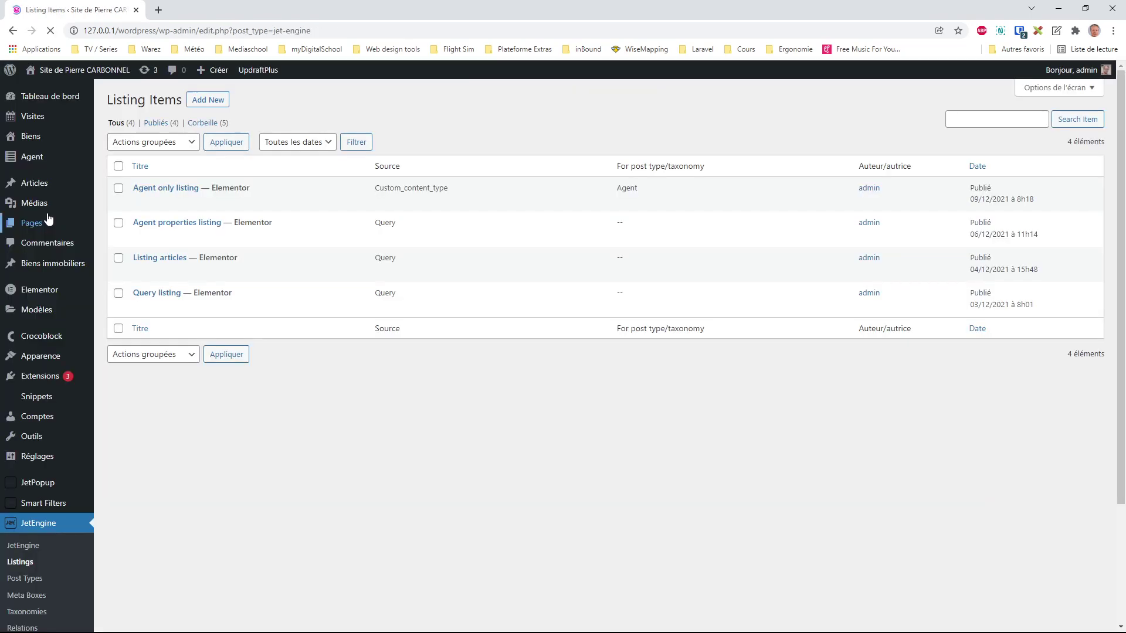
# - Visit the site's home page, open it in Elementor and select the agents' Listing Grid widget for editing
pyautogui.click(100, 74)
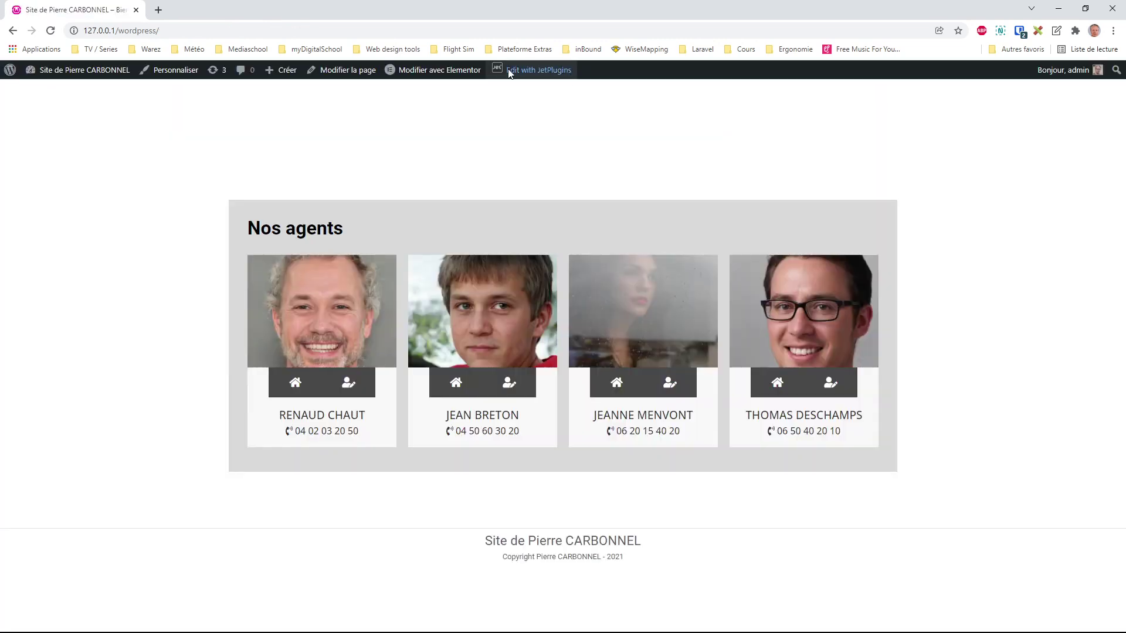
pyautogui.click(440, 70)
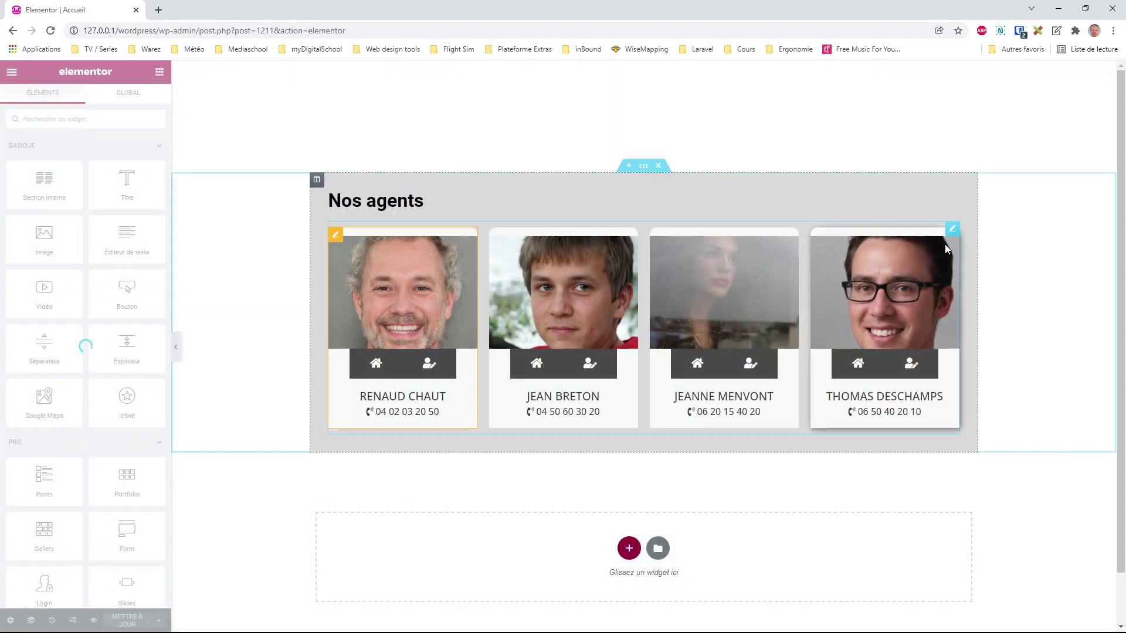
pyautogui.click(953, 229)
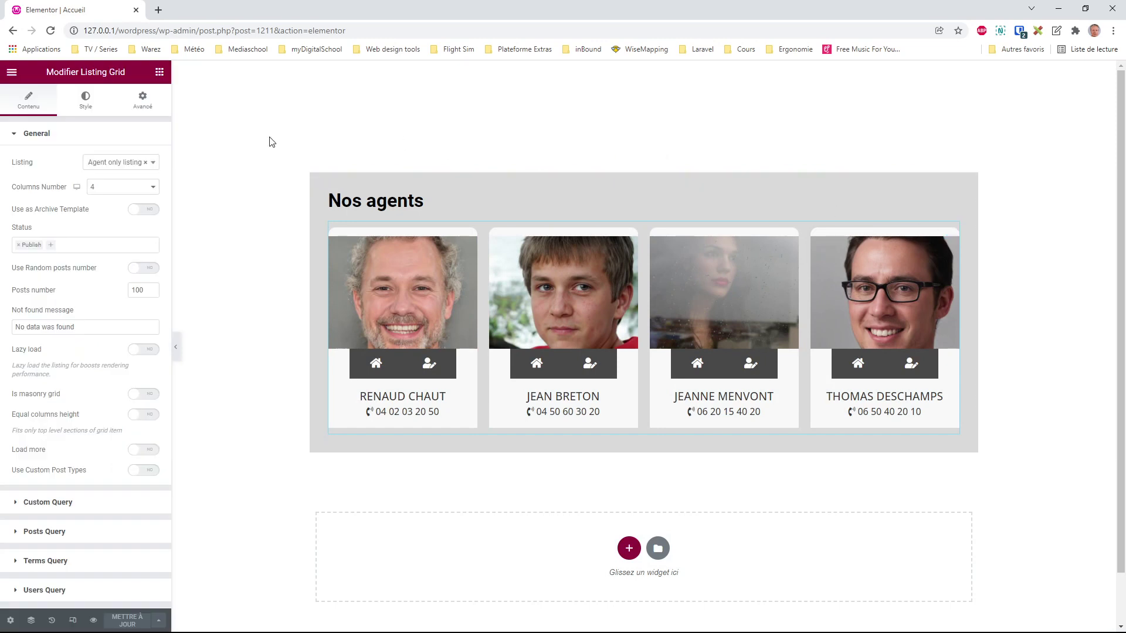
# - Try the agents' Listing Grid with 3 and 6 columns and set it back to 4 columns
pyautogui.click(113, 186)
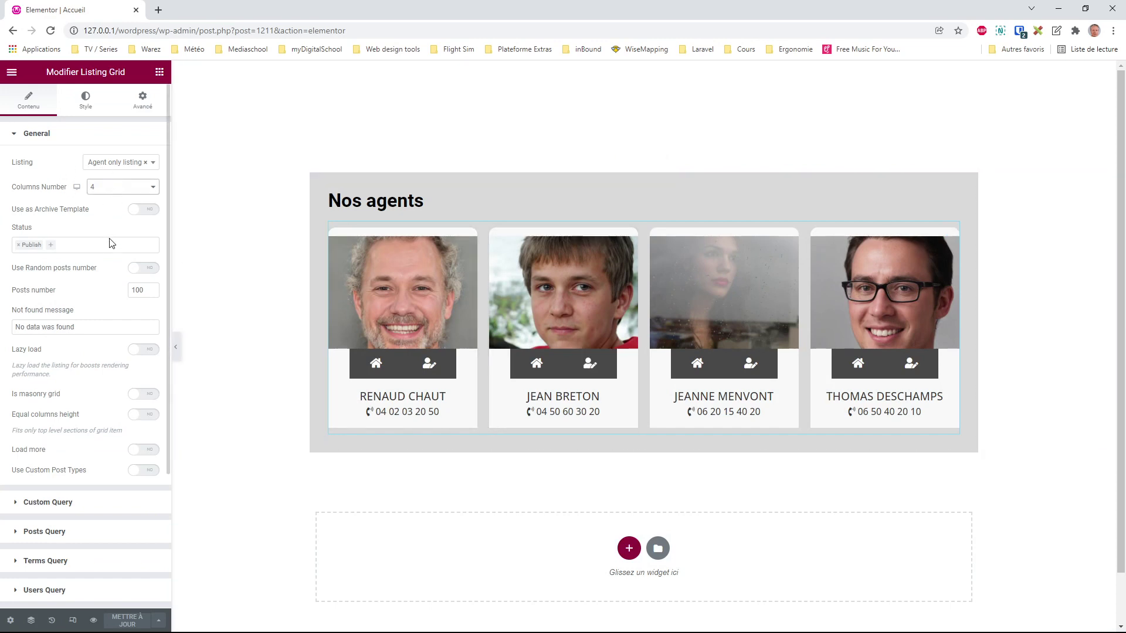
pyautogui.click(114, 244)
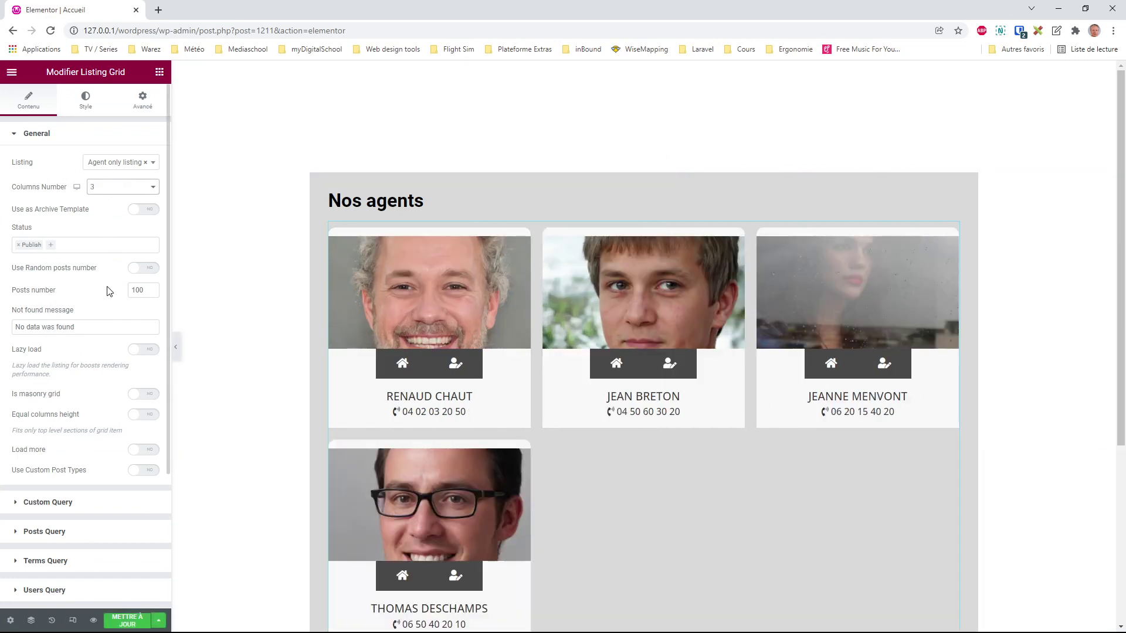
pyautogui.click(108, 293)
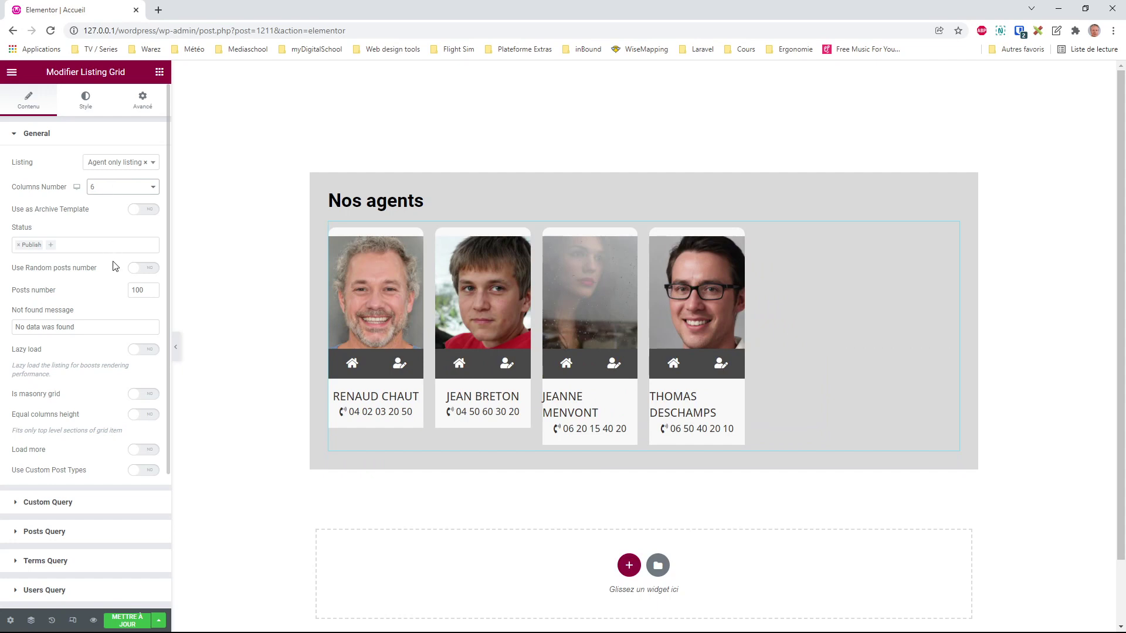
pyautogui.click(114, 266)
# - Look through the Listing Grid's query sections, including Content Types Query, and return to its general settings
pyautogui.scroll(-2, 88, 410)
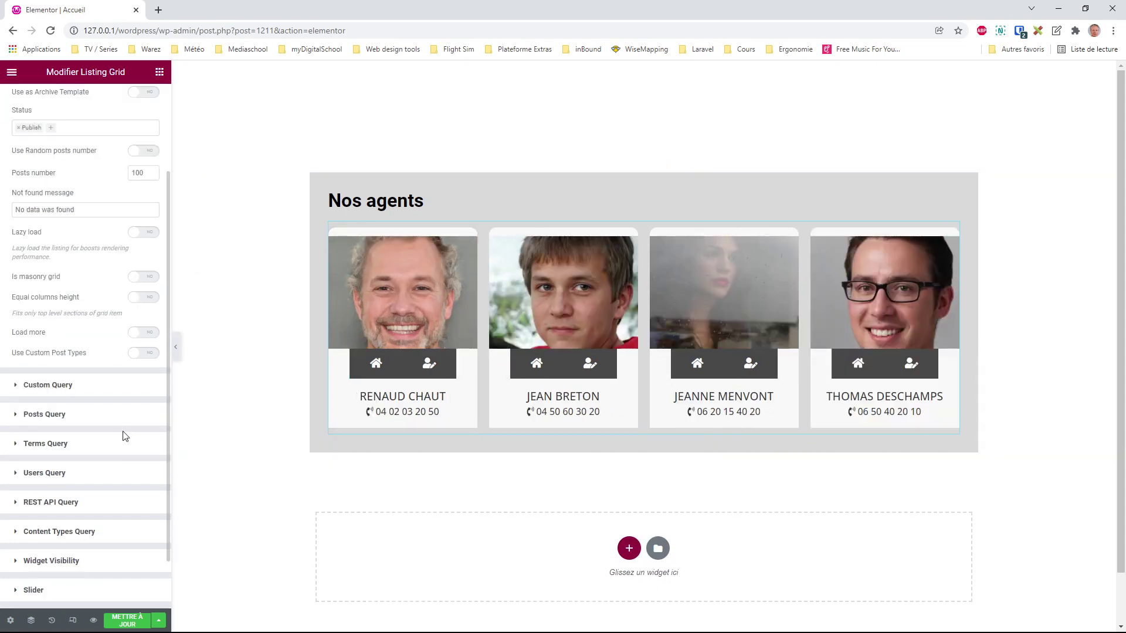
pyautogui.click(62, 504)
pyautogui.click(87, 414)
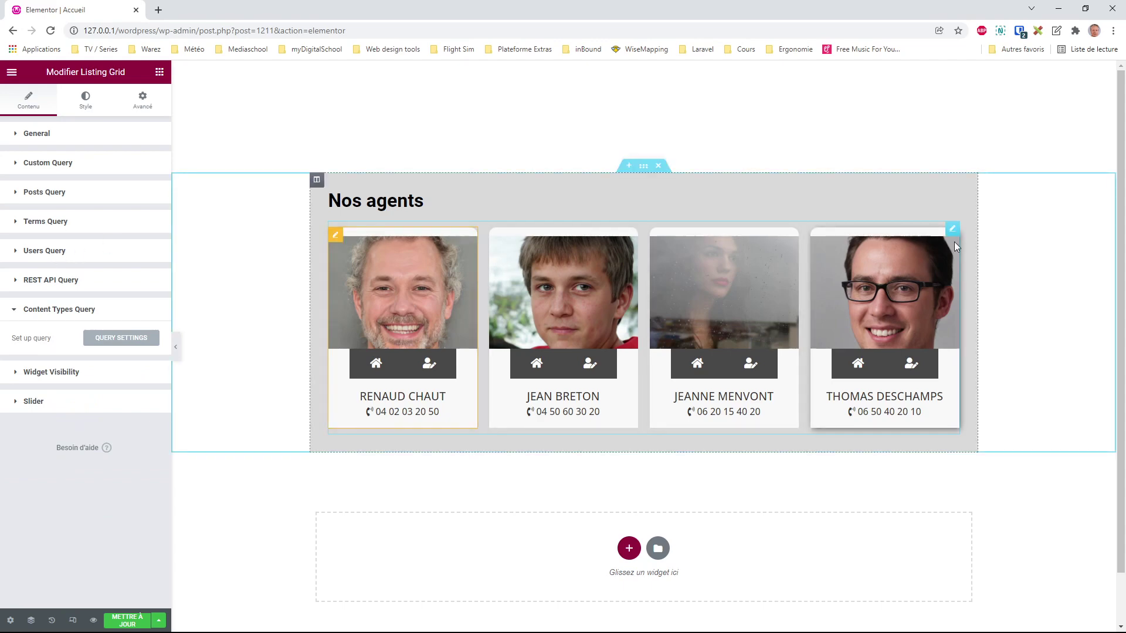
pyautogui.click(26, 133)
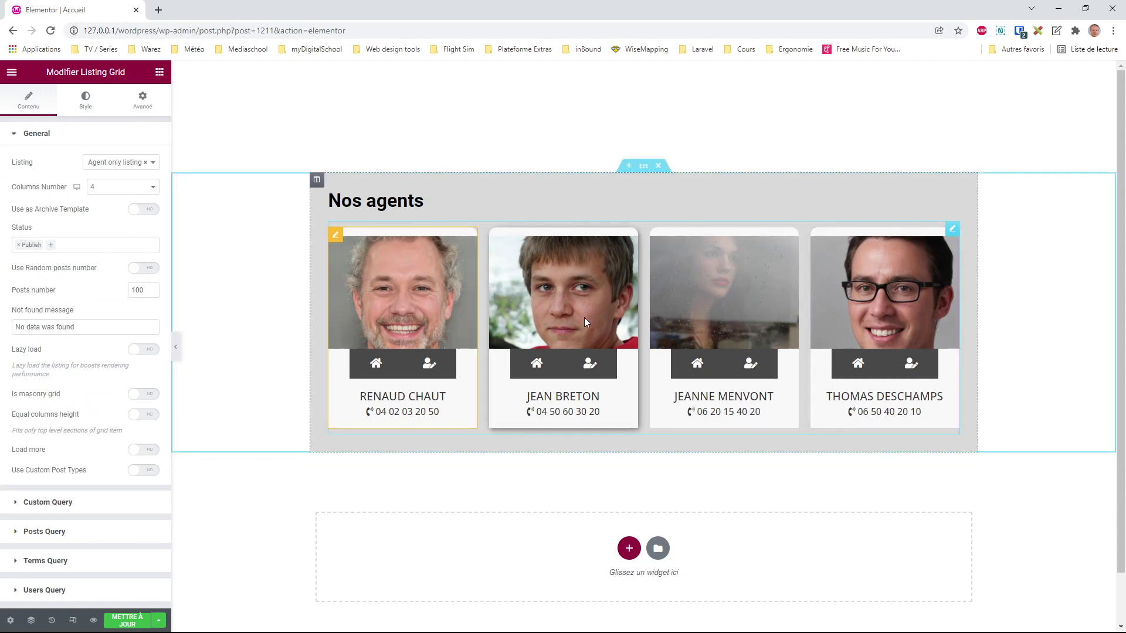
# - Leave the home page editor for the WordPress admin and open the Agent only listing in Elementor from the JetEngine listings
pyautogui.click(12, 71)
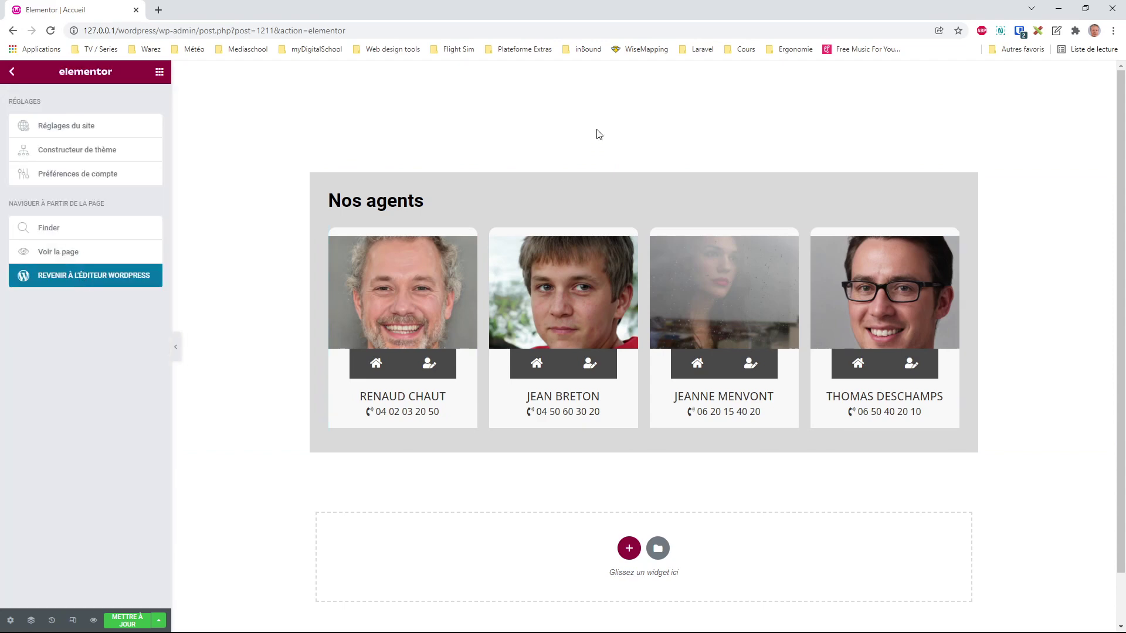
pyautogui.click(114, 277)
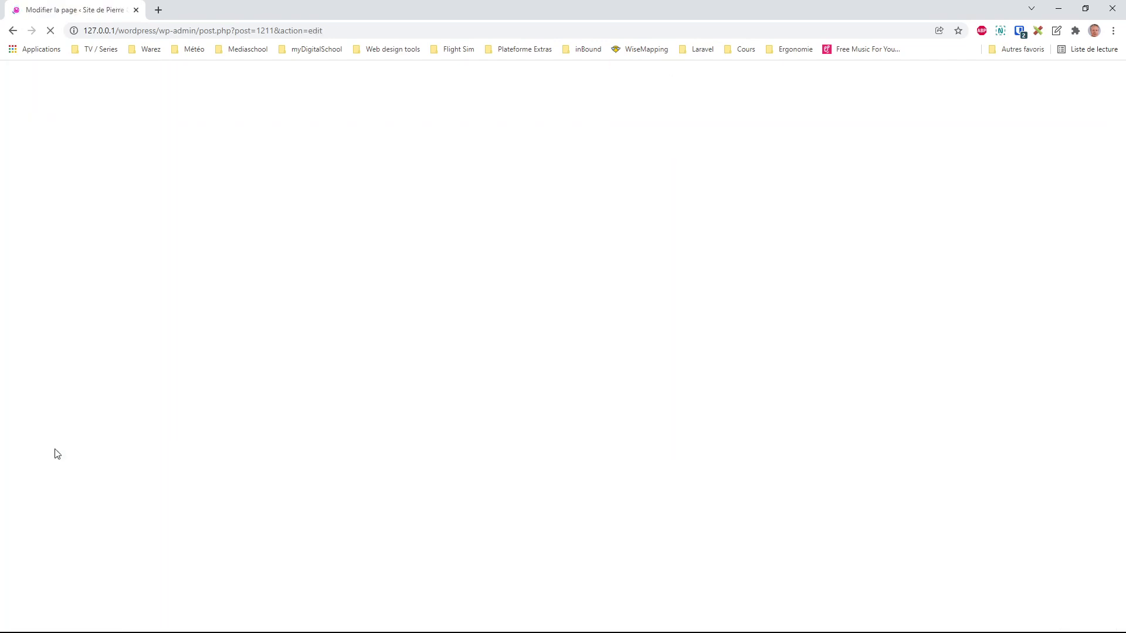
pyautogui.click(25, 73)
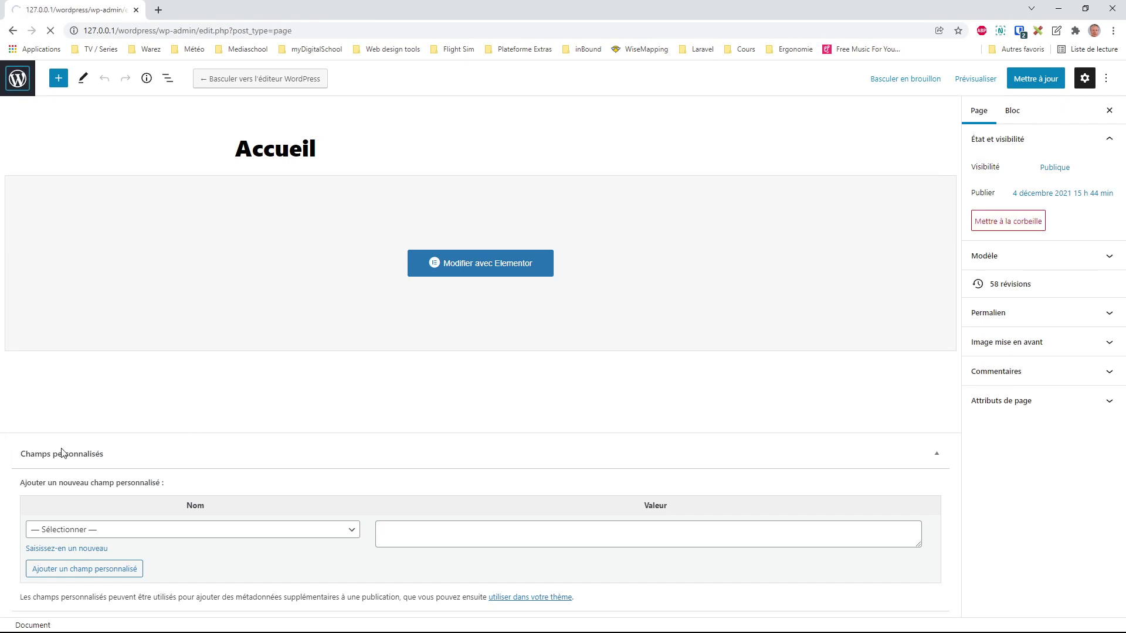
pyautogui.moveTo(38, 566)
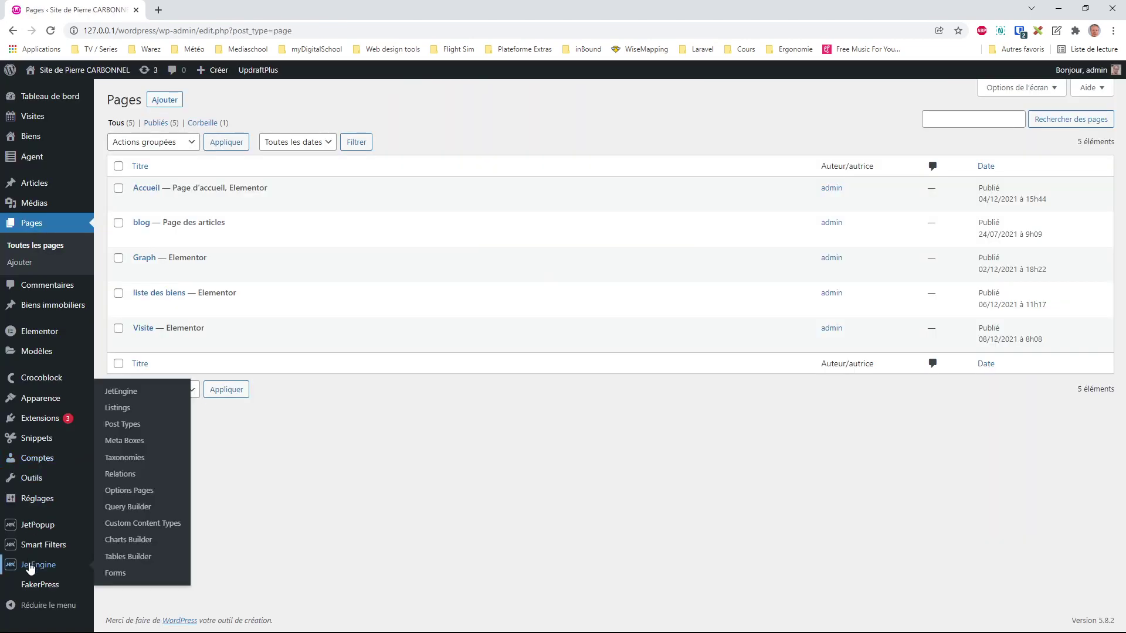
pyautogui.click(118, 408)
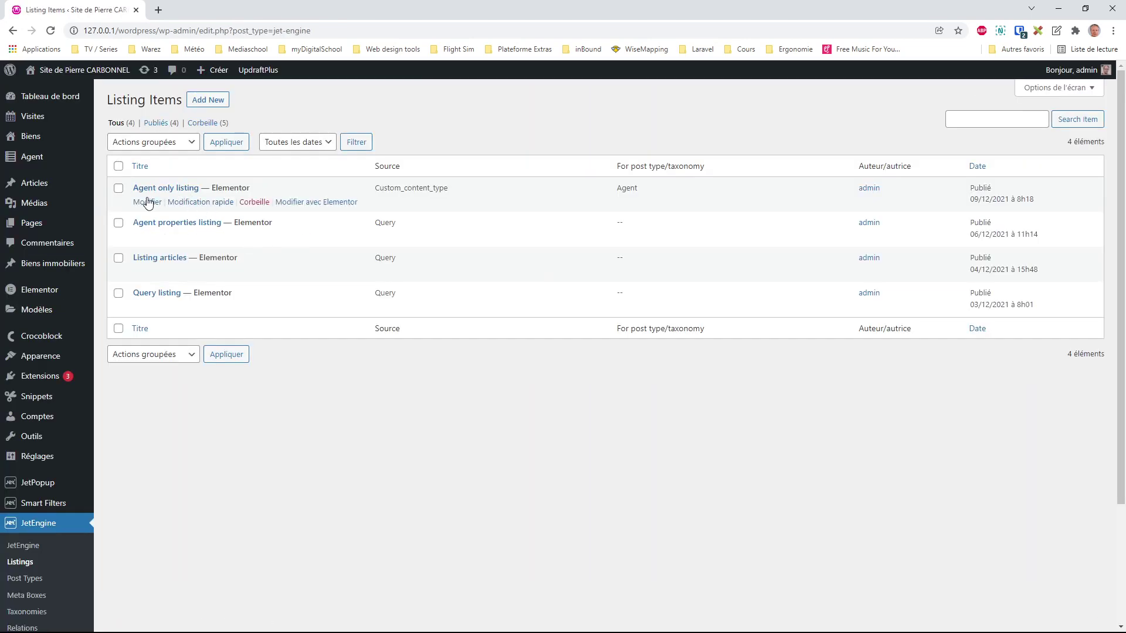
pyautogui.click(324, 203)
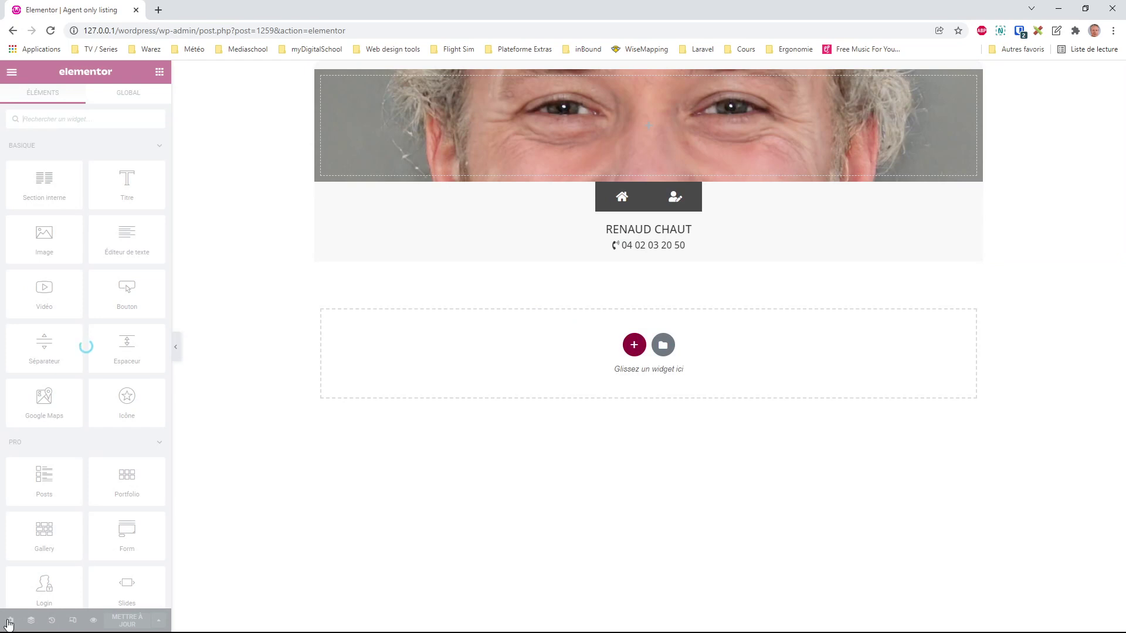
# - Check the listing source and content type in the Agent only listing's settings and return to the listing items
pyautogui.click(11, 623)
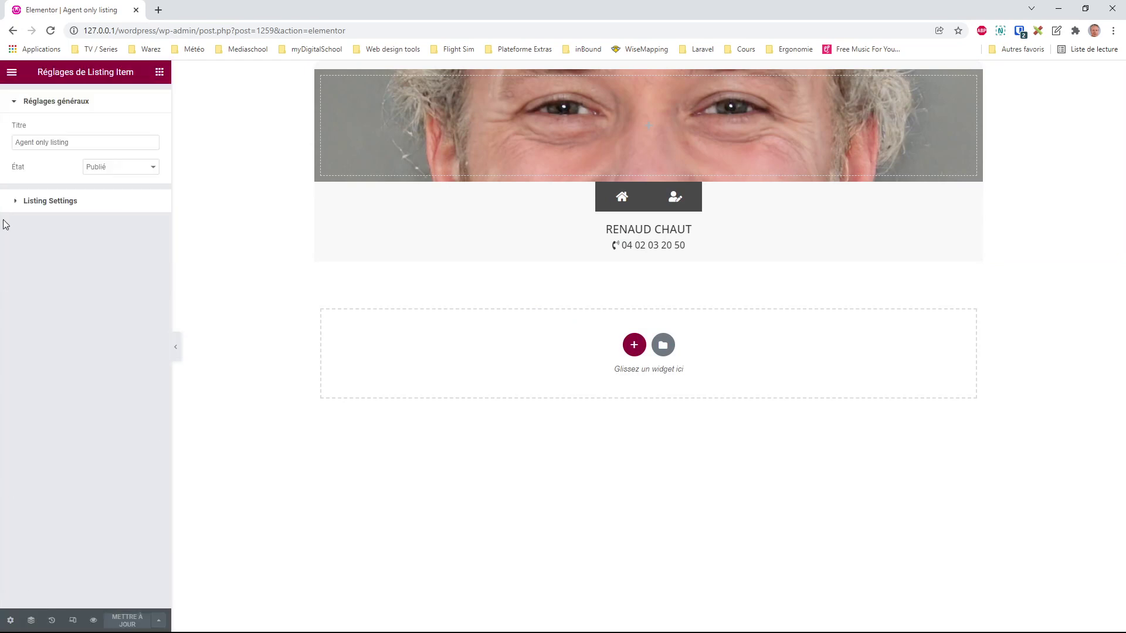
pyautogui.click(15, 204)
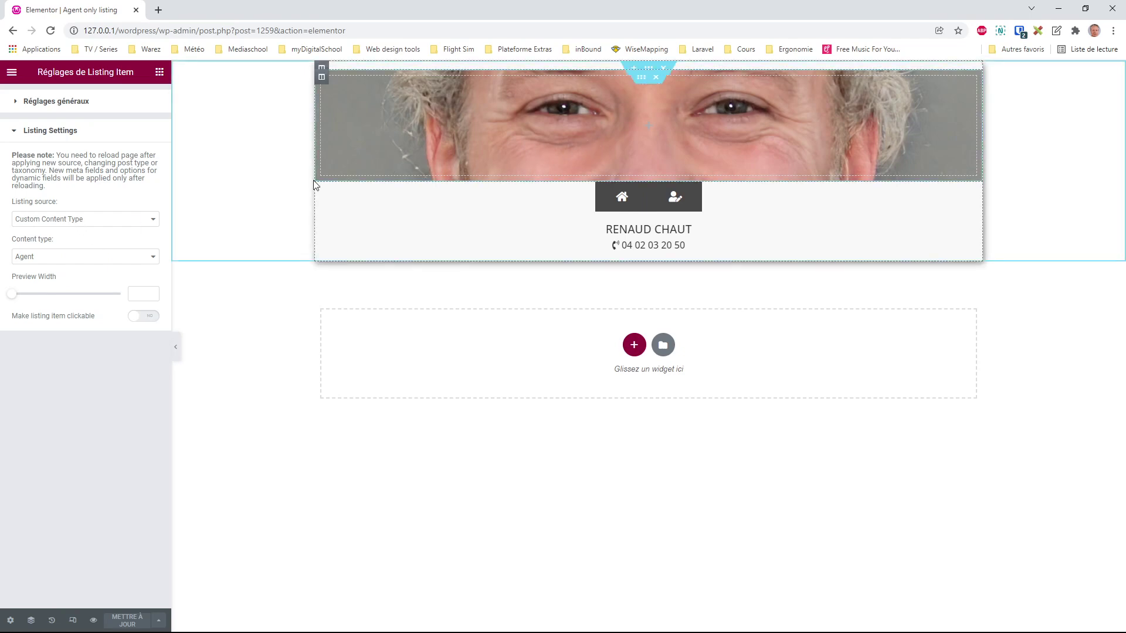
pyautogui.click(11, 72)
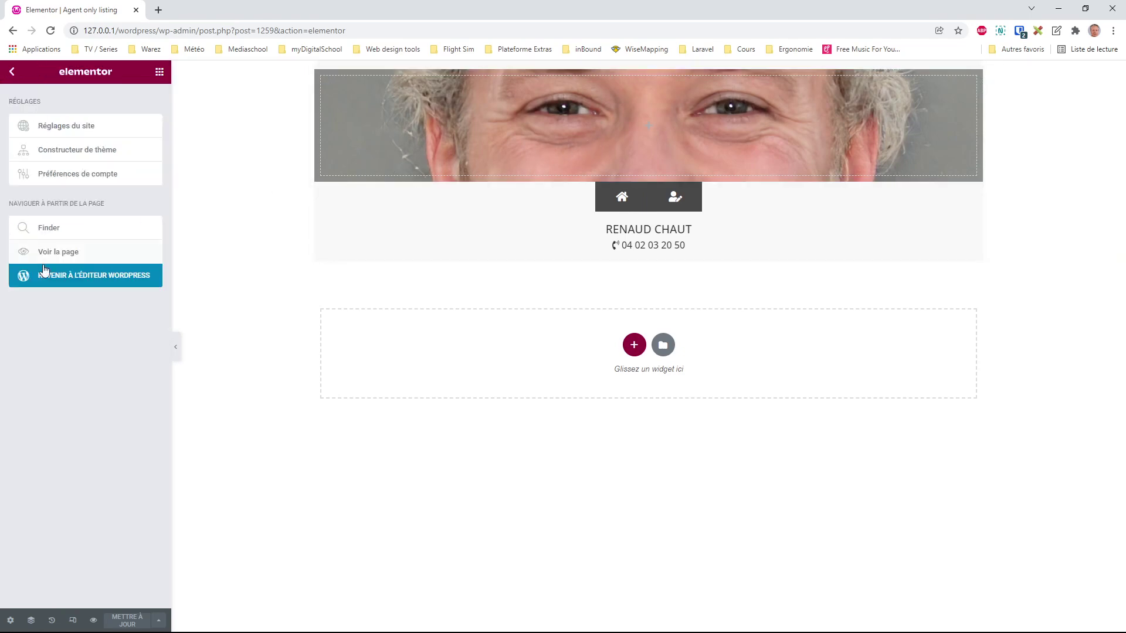
pyautogui.click(45, 273)
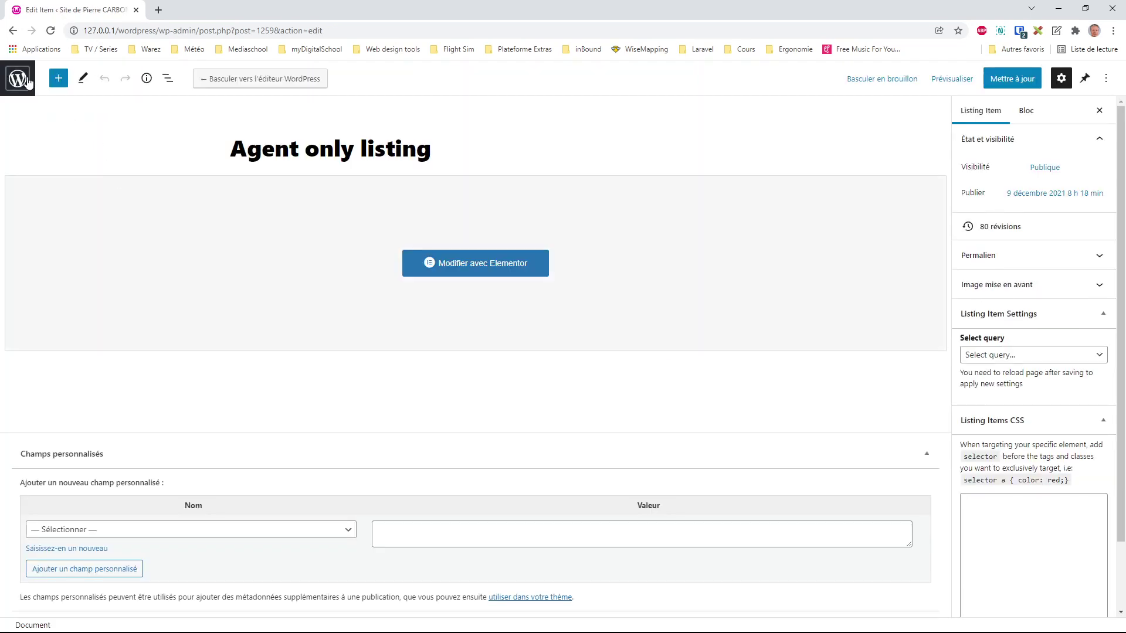
pyautogui.click(27, 81)
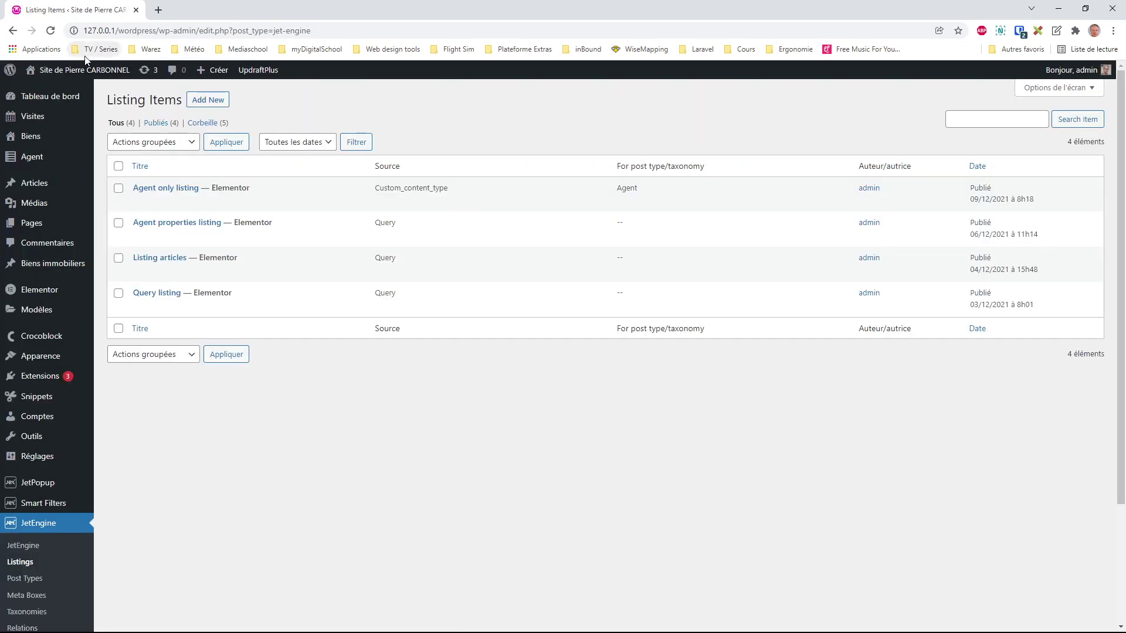
# - Visit the site's home page, review the name and phone fields in the first agent's edit popup, and close it
pyautogui.click(88, 70)
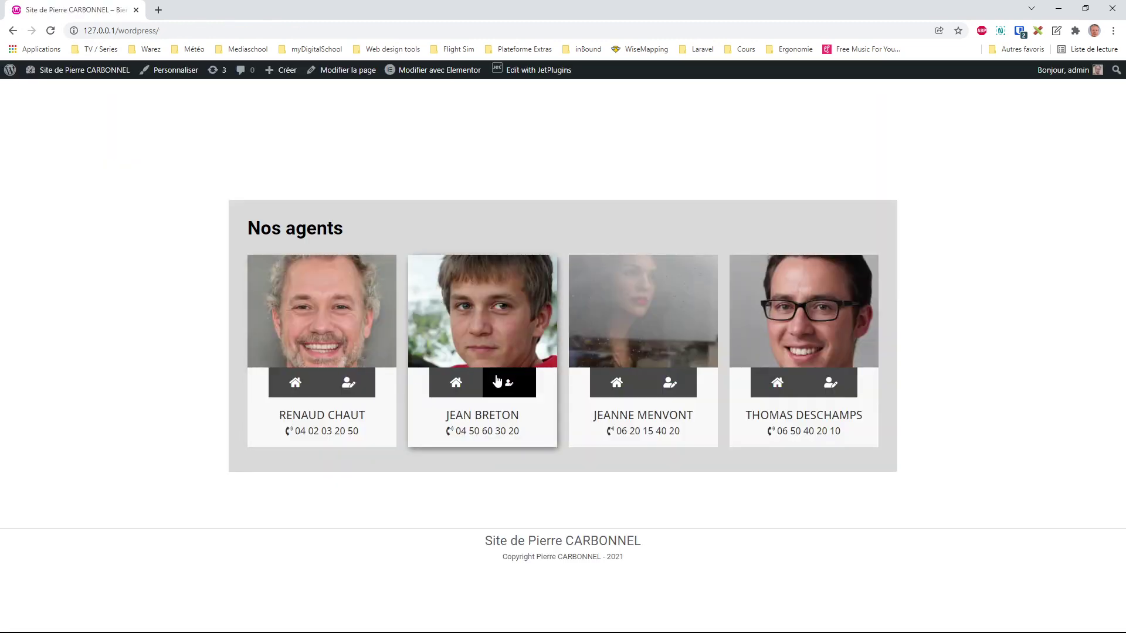
pyautogui.click(364, 387)
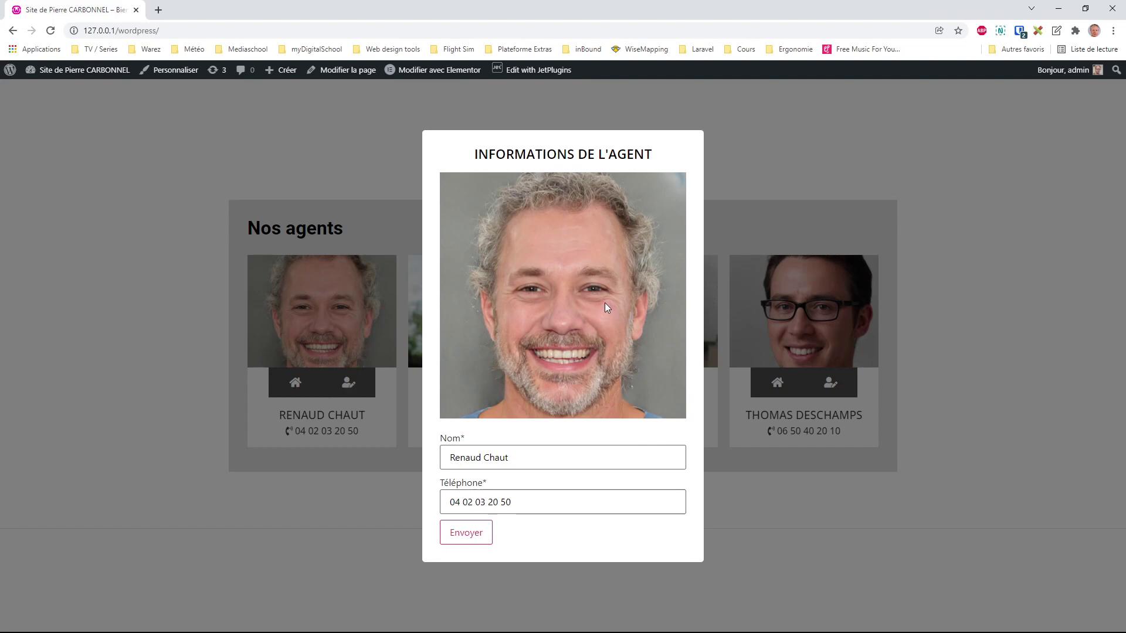
pyautogui.moveTo(616, 151); pyautogui.dragTo(503, 152)
pyautogui.click(595, 146)
pyautogui.click(521, 459)
pyautogui.click(525, 502)
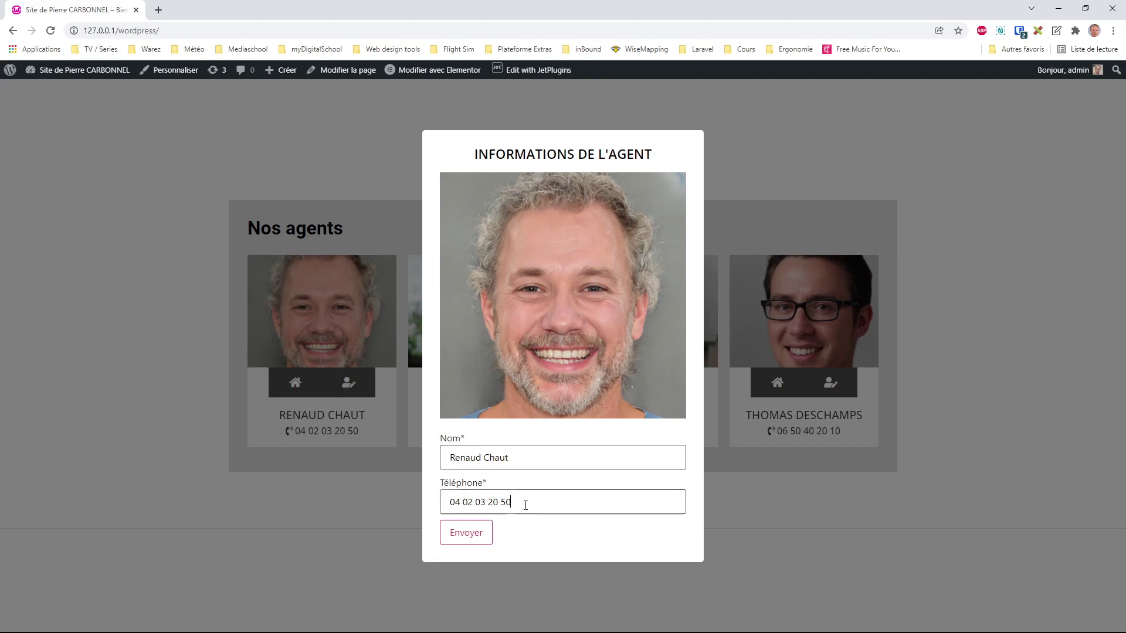
pyautogui.click(525, 458)
pyautogui.click(515, 457)
pyautogui.click(875, 488)
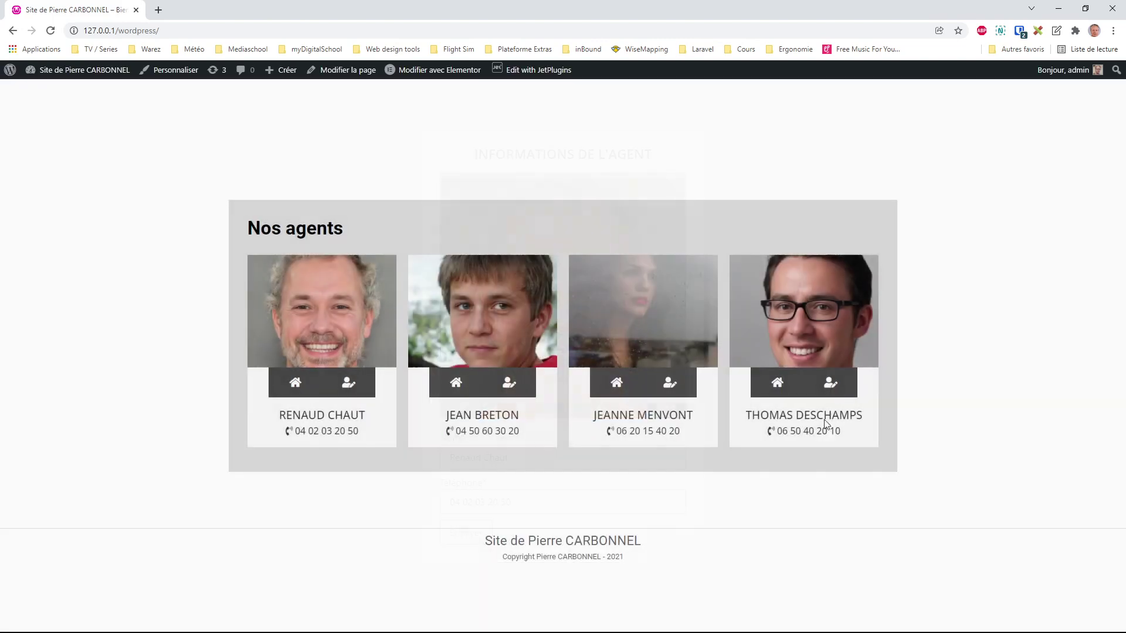
# - View the fourth agent's edit popup with its submit button on the home page and close it
pyautogui.click(830, 382)
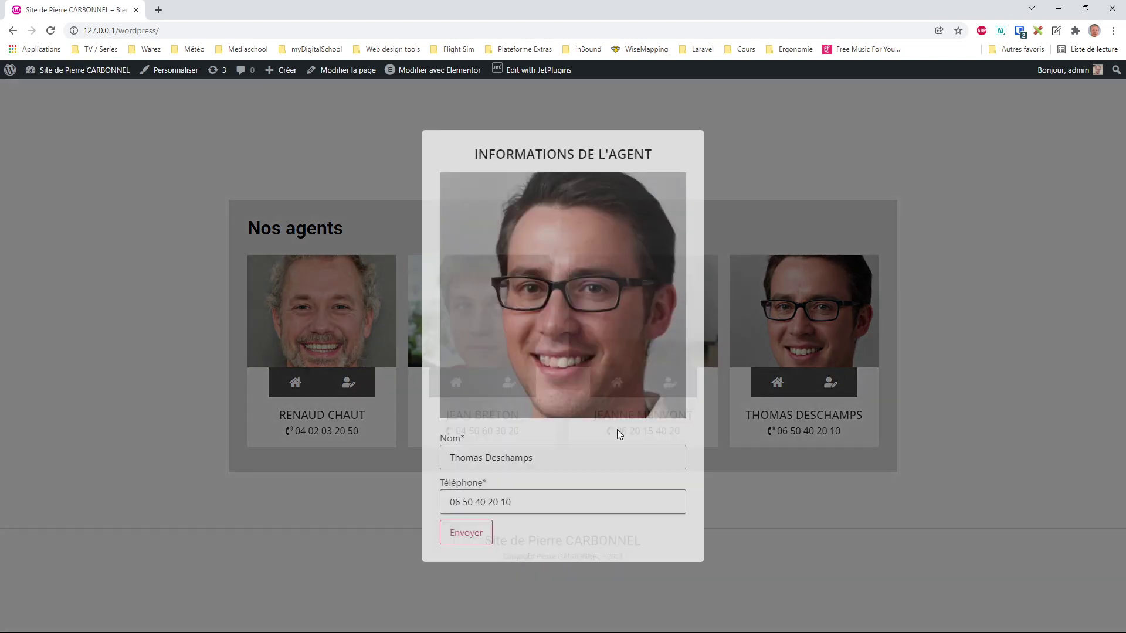
pyautogui.click(457, 547)
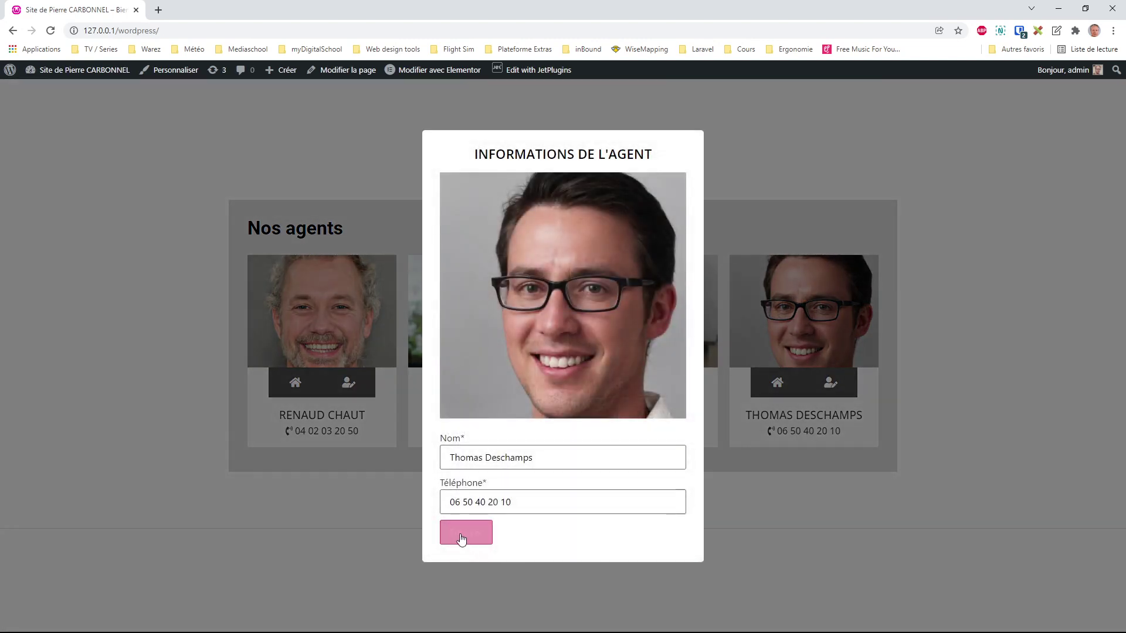
pyautogui.click(473, 547)
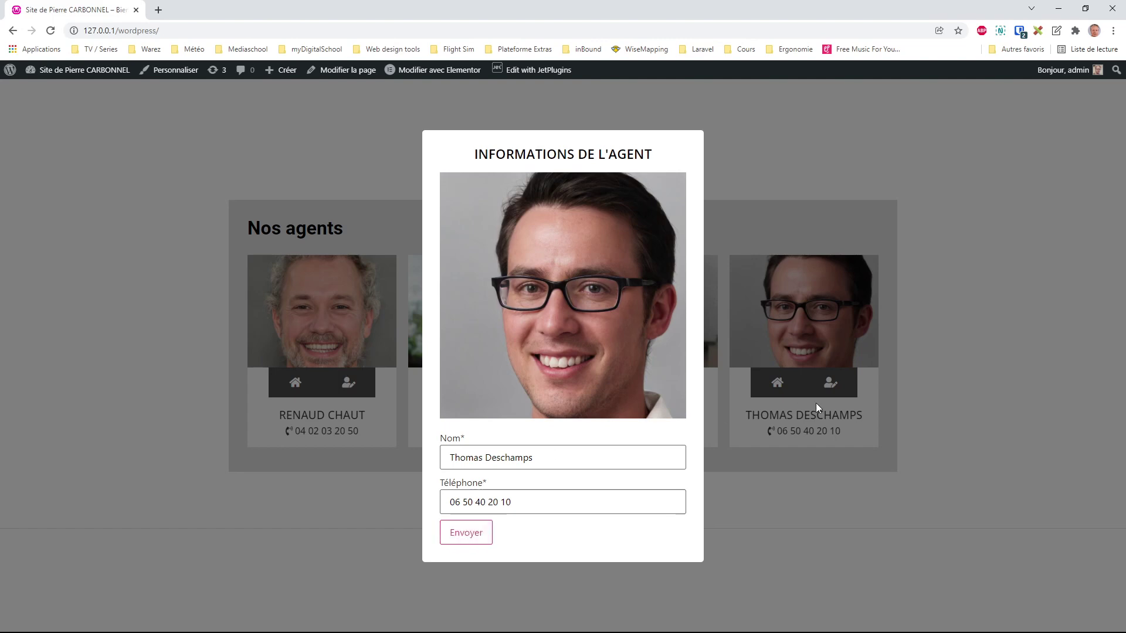
pyautogui.click(769, 150)
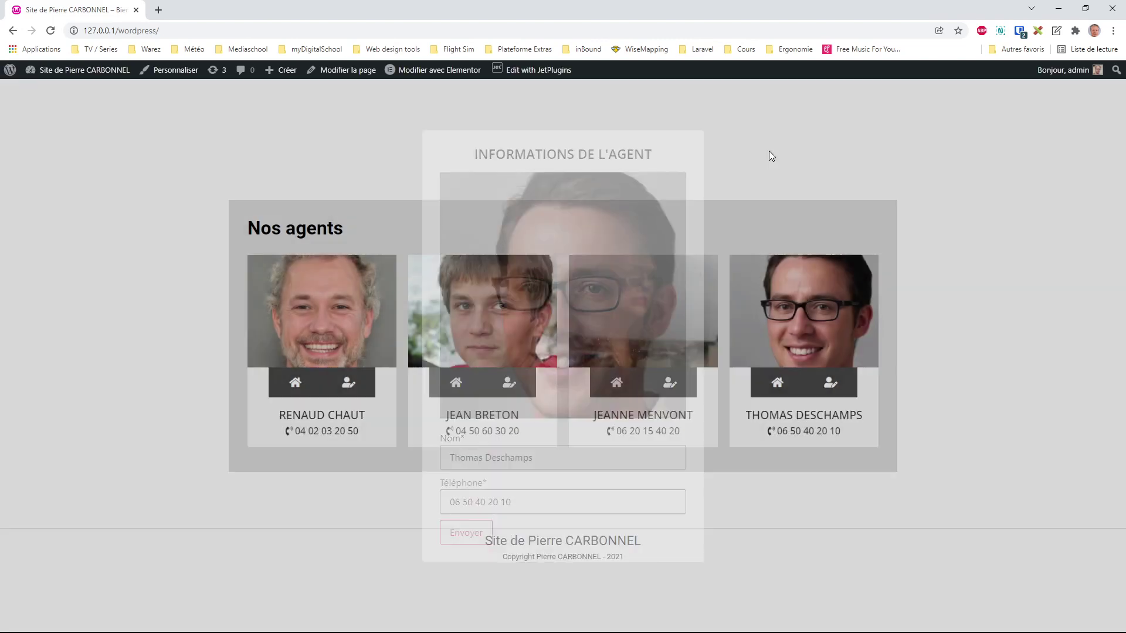
# - Open the Classic popup in Elementor from the JetPopup list and check its title and form widget settings
pyautogui.click(78, 94)
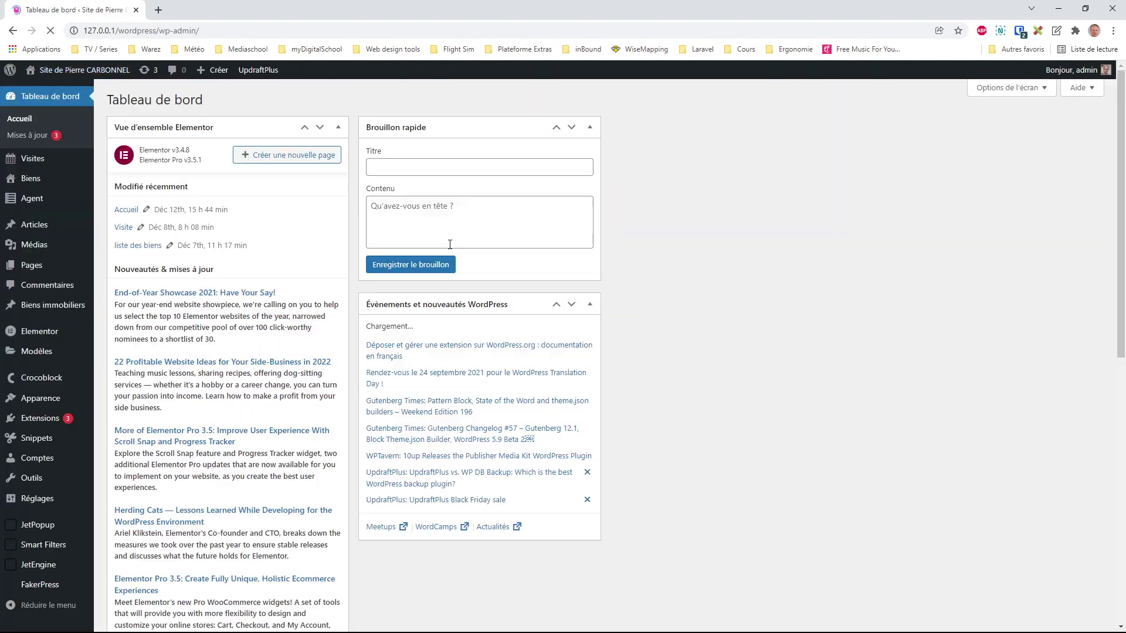
pyautogui.moveTo(45, 529)
pyautogui.click(122, 526)
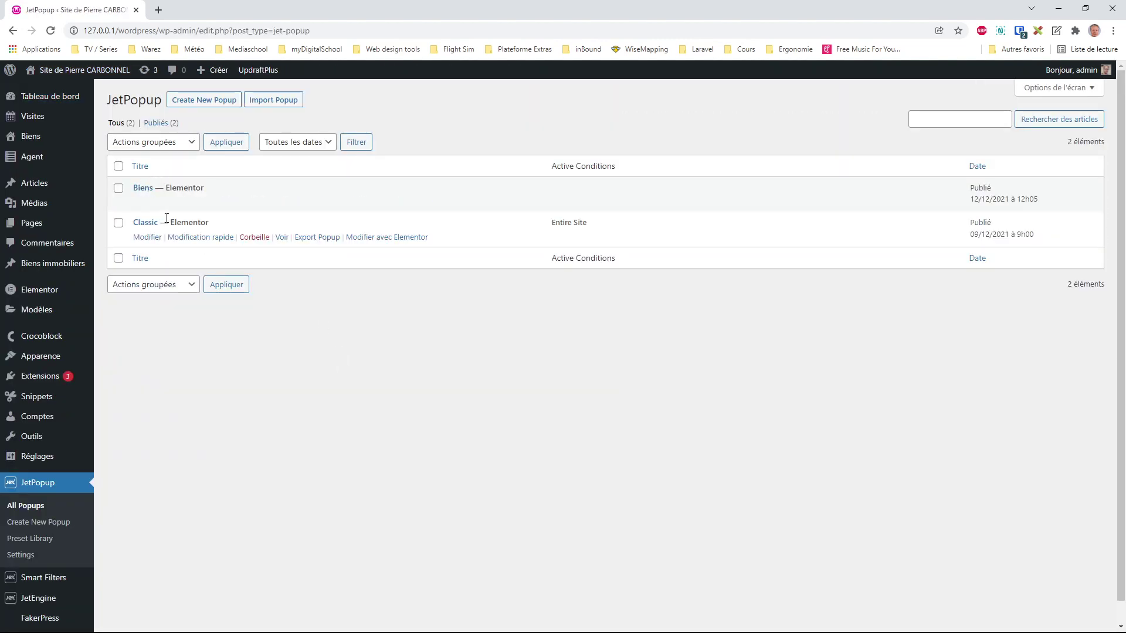
pyautogui.click(382, 237)
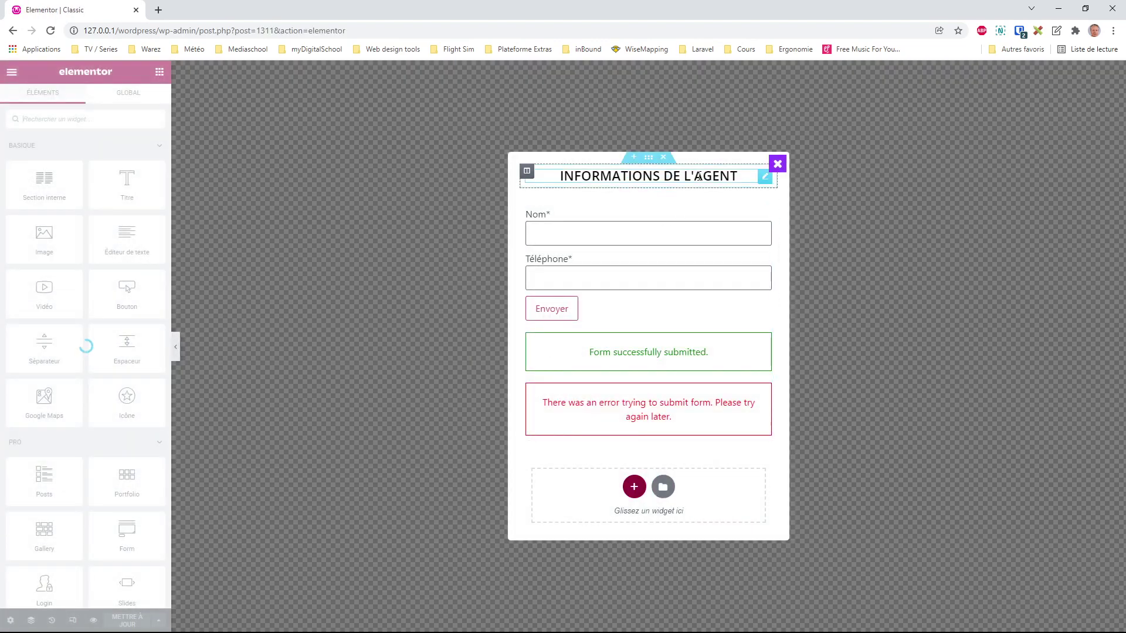
pyautogui.click(698, 176)
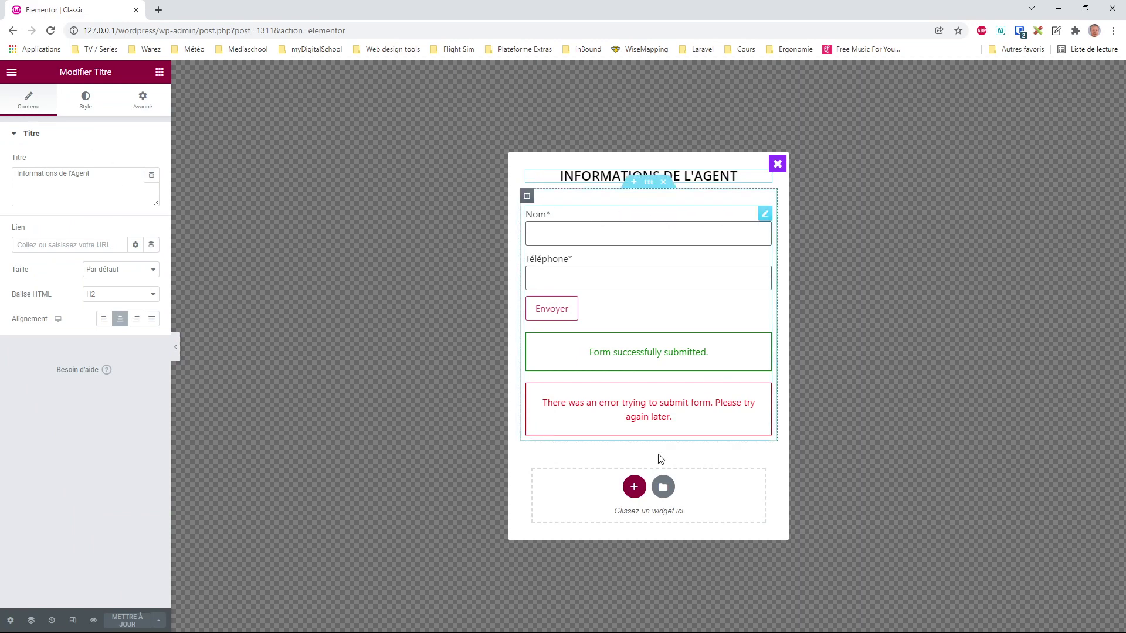
pyautogui.click(765, 214)
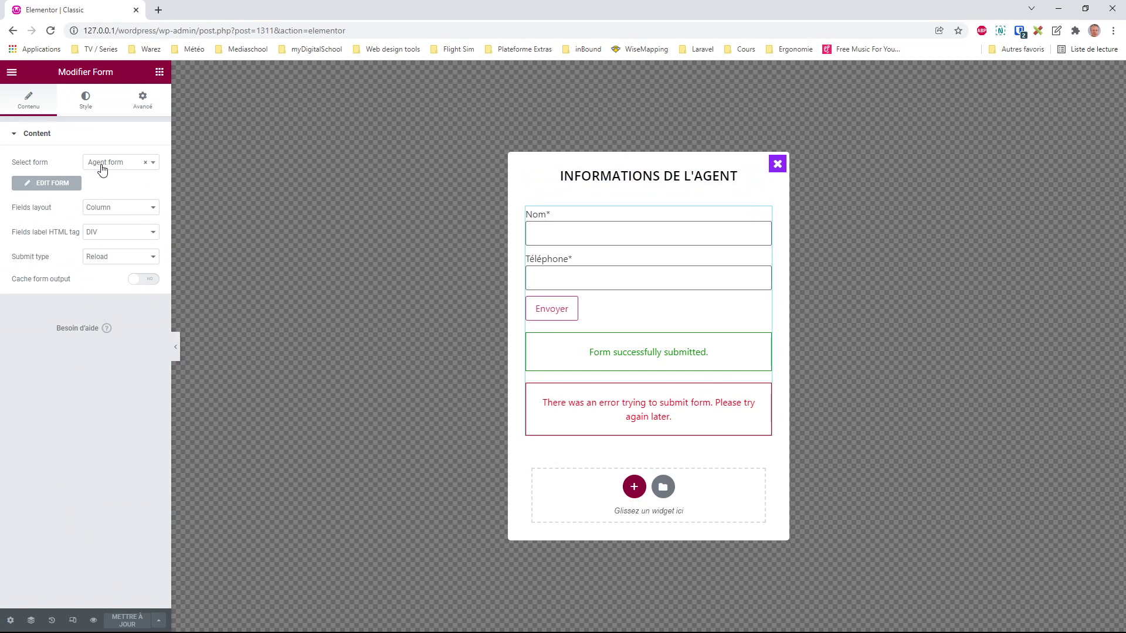
# - Leave the popup editor for the WordPress admin and open the Agent form for editing from the JetEngine forms
pyautogui.click(11, 71)
pyautogui.click(78, 284)
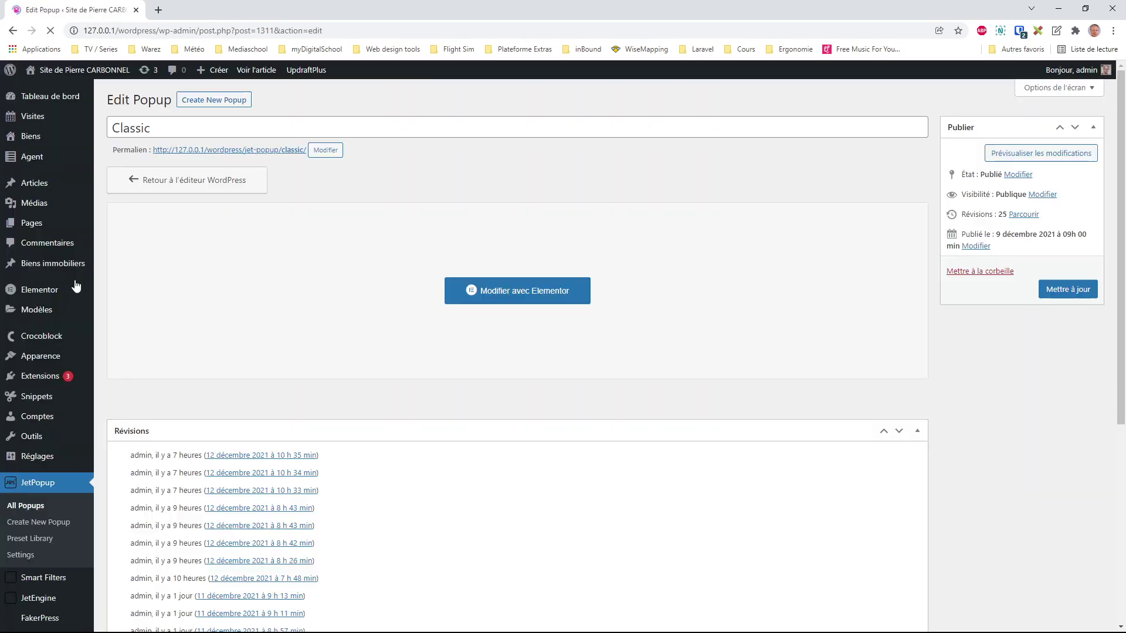
pyautogui.scroll(-4, 41, 584)
pyautogui.moveTo(39, 581)
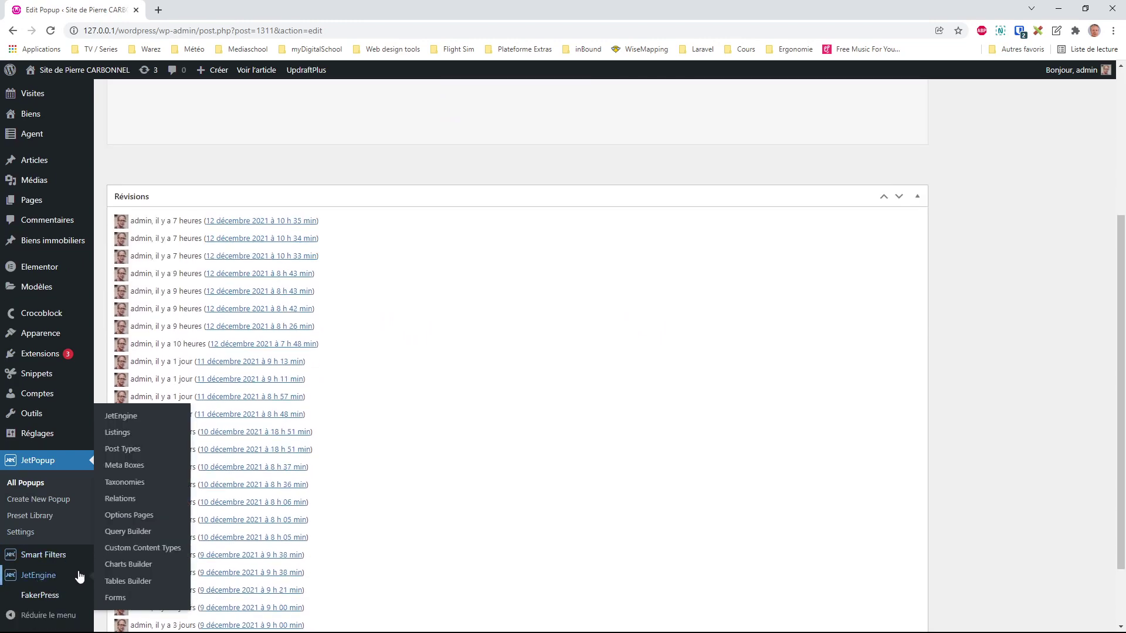
pyautogui.click(117, 603)
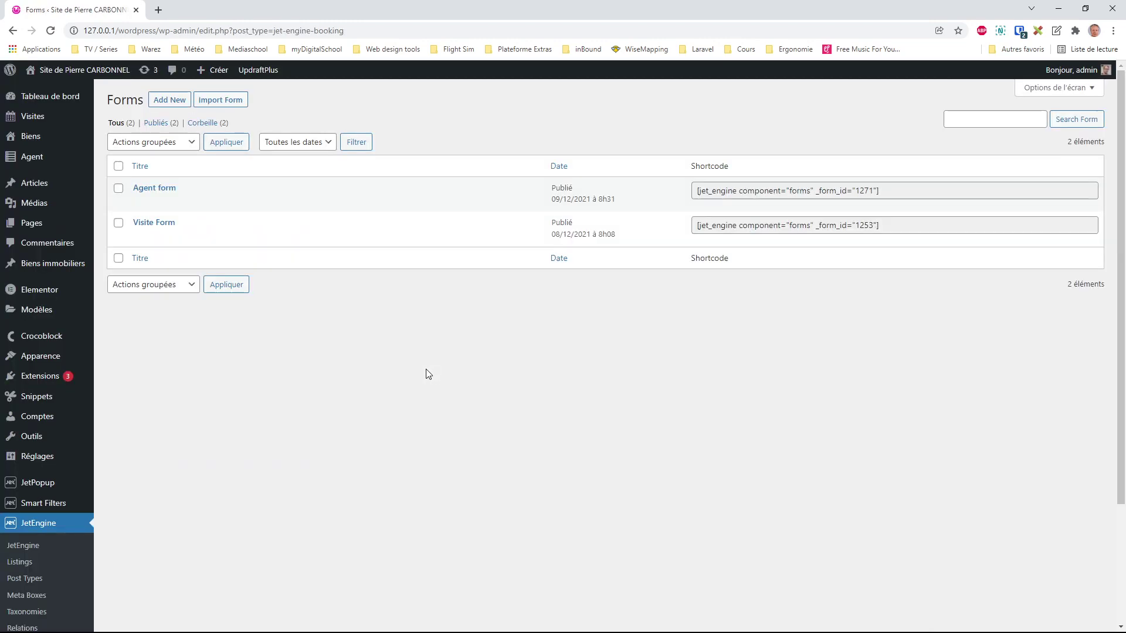
pyautogui.moveTo(170, 195)
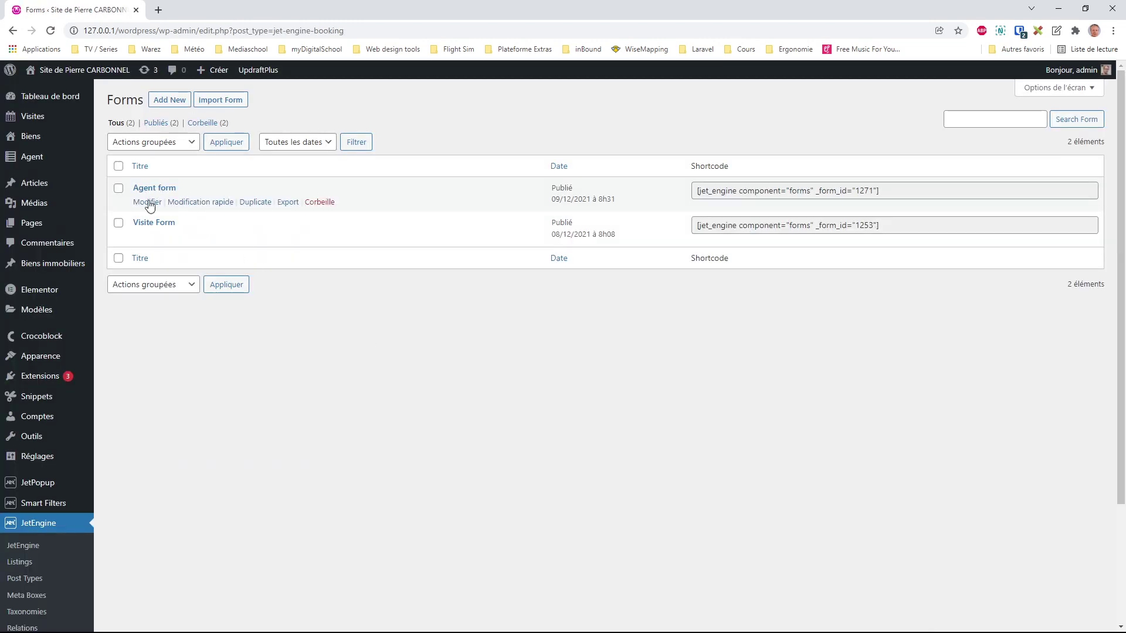
pyautogui.click(147, 201)
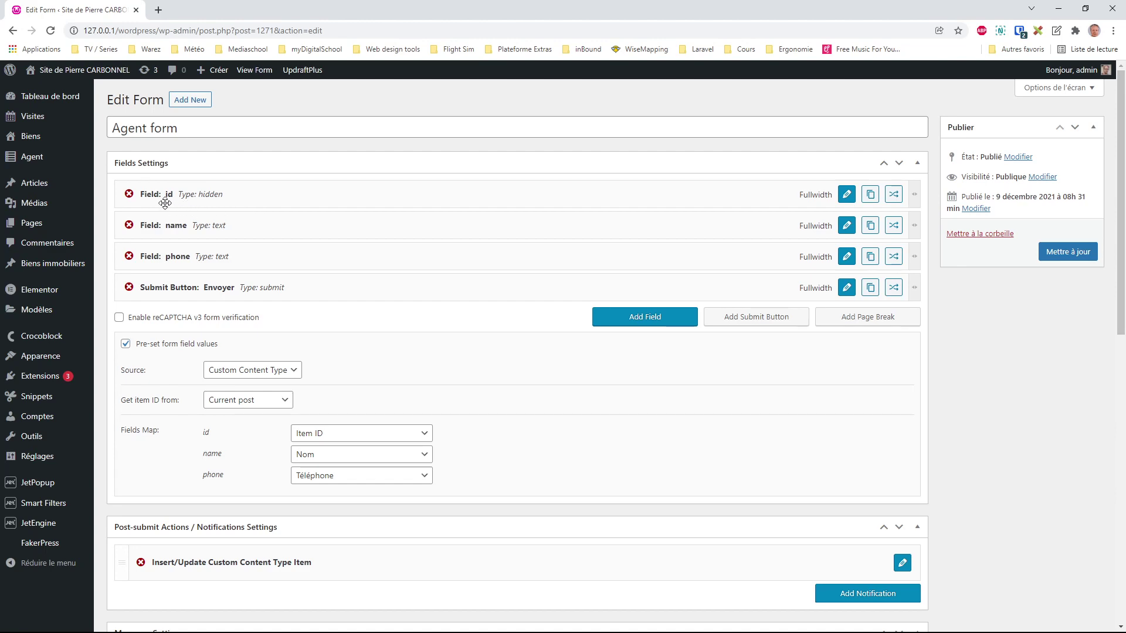
# - Check the hidden id field's settings without changing them and review where the form's preset values get the item ID
pyautogui.click(846, 195)
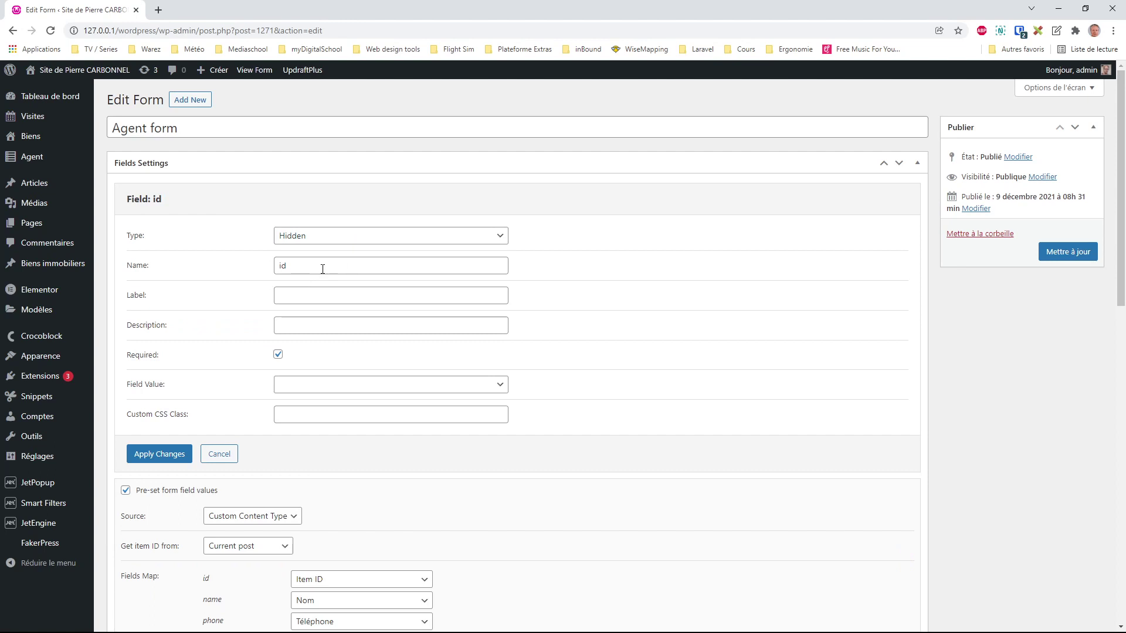
pyautogui.click(222, 463)
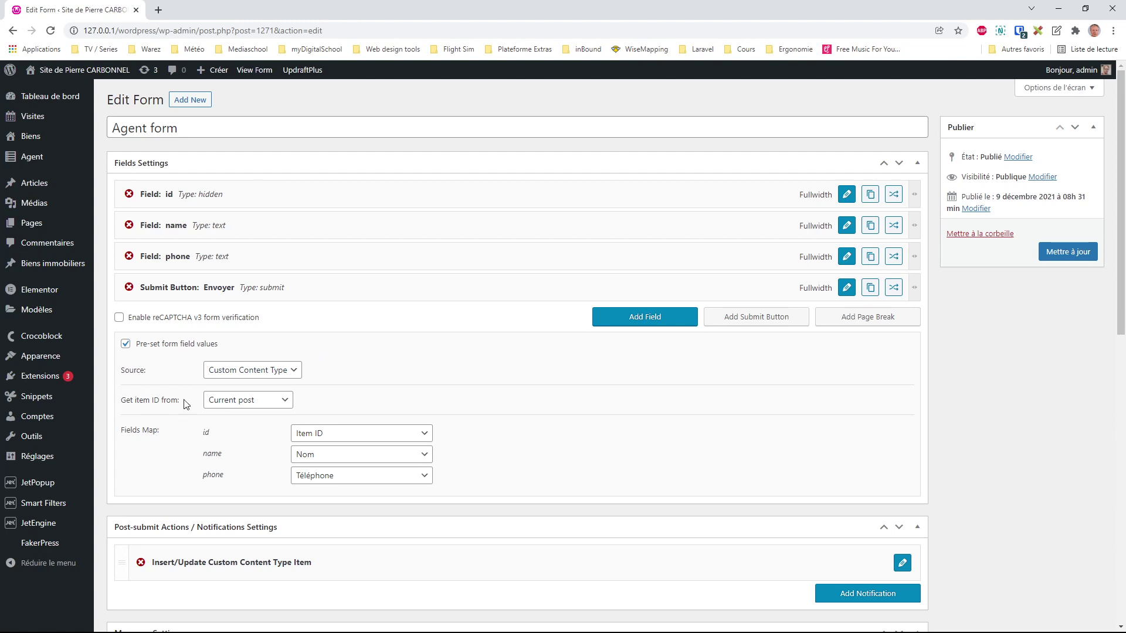
pyautogui.moveTo(184, 403); pyautogui.dragTo(128, 409)
pyautogui.scroll(-2, 501, 318)
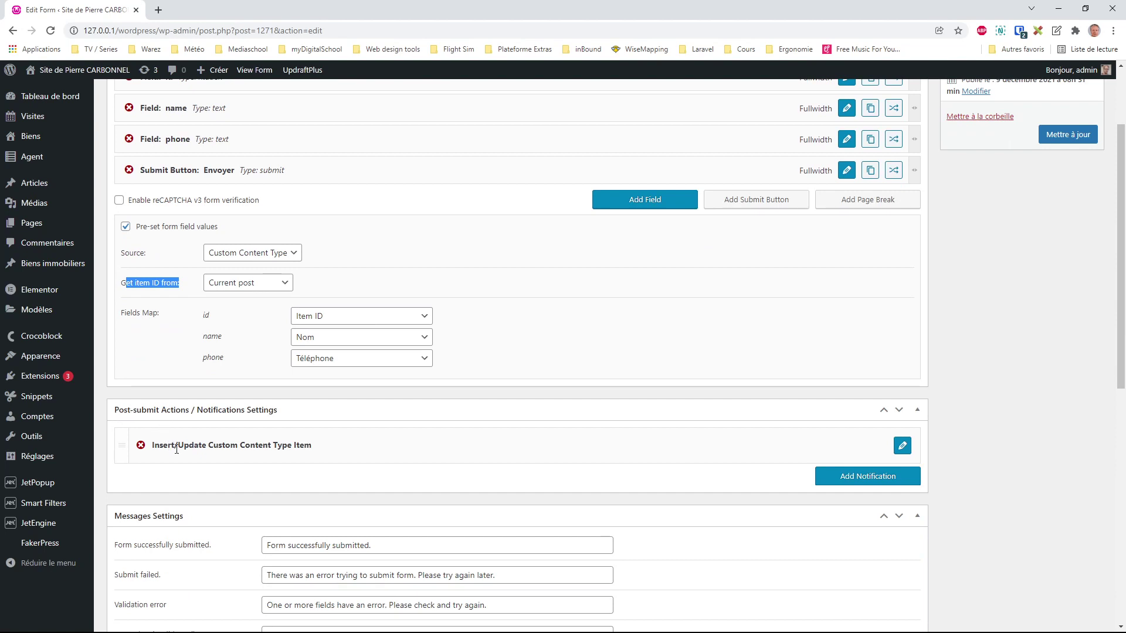
# - Expand the Insert/Update Custom Content Type Item action and review its content type, item status and fields map
pyautogui.click(902, 445)
pyautogui.scroll(-2, 679, 471)
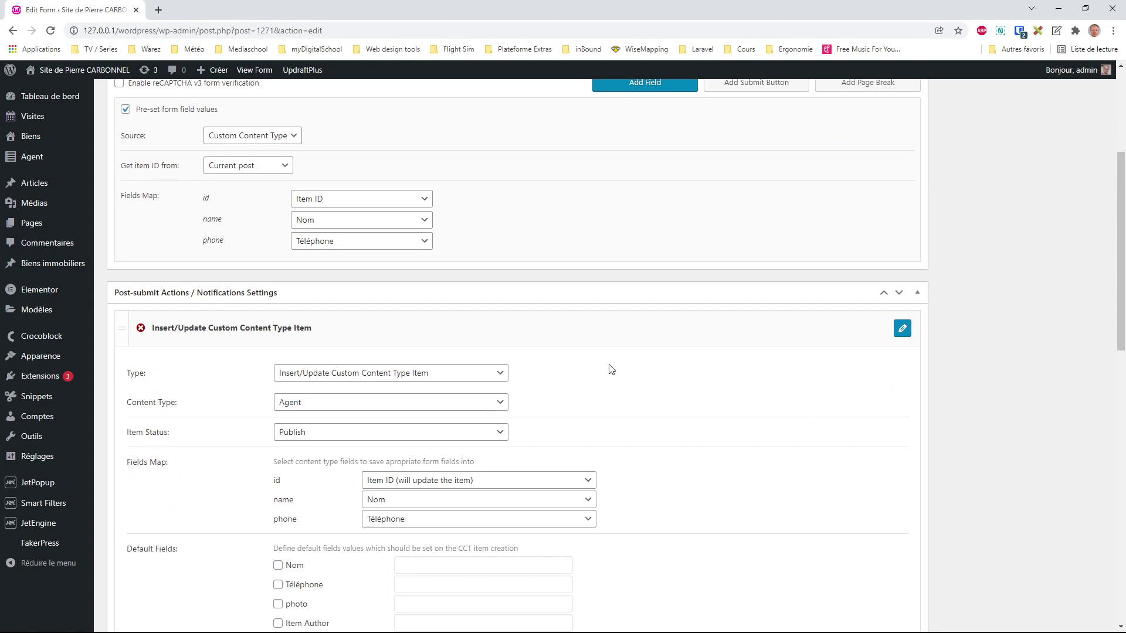
pyautogui.scroll(-2, 592, 358)
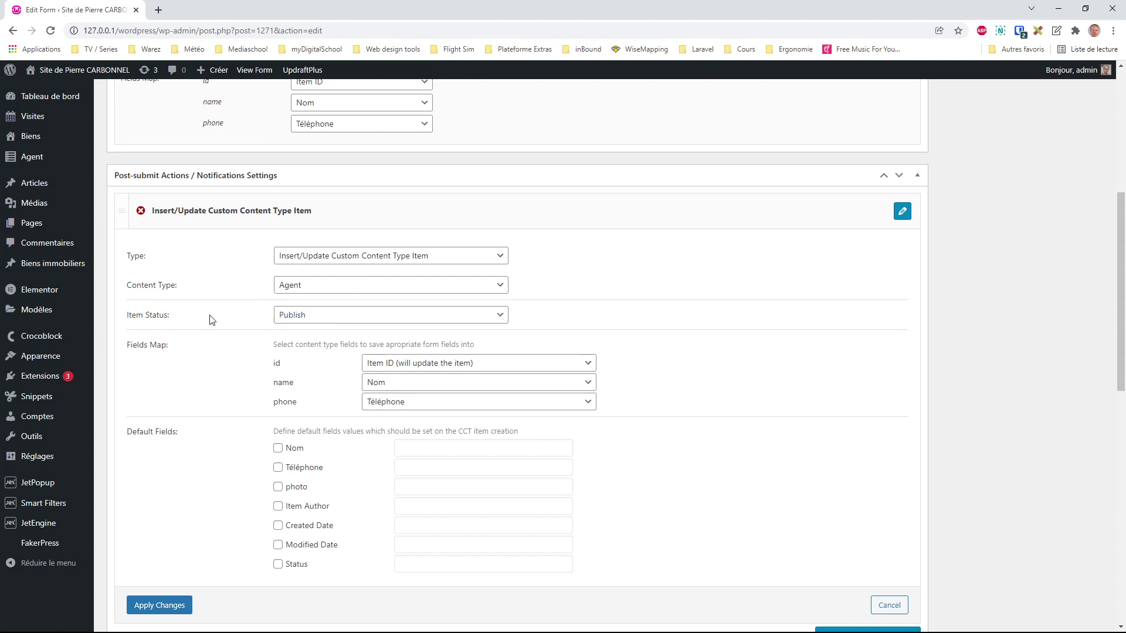
pyautogui.click(362, 317)
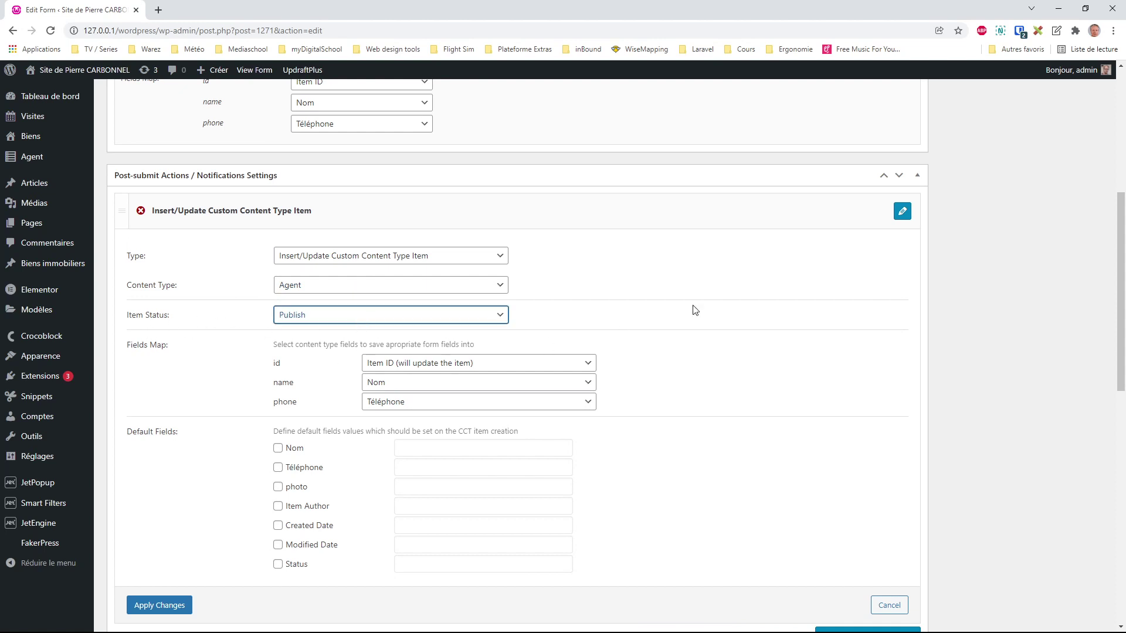
pyautogui.click(1040, 311)
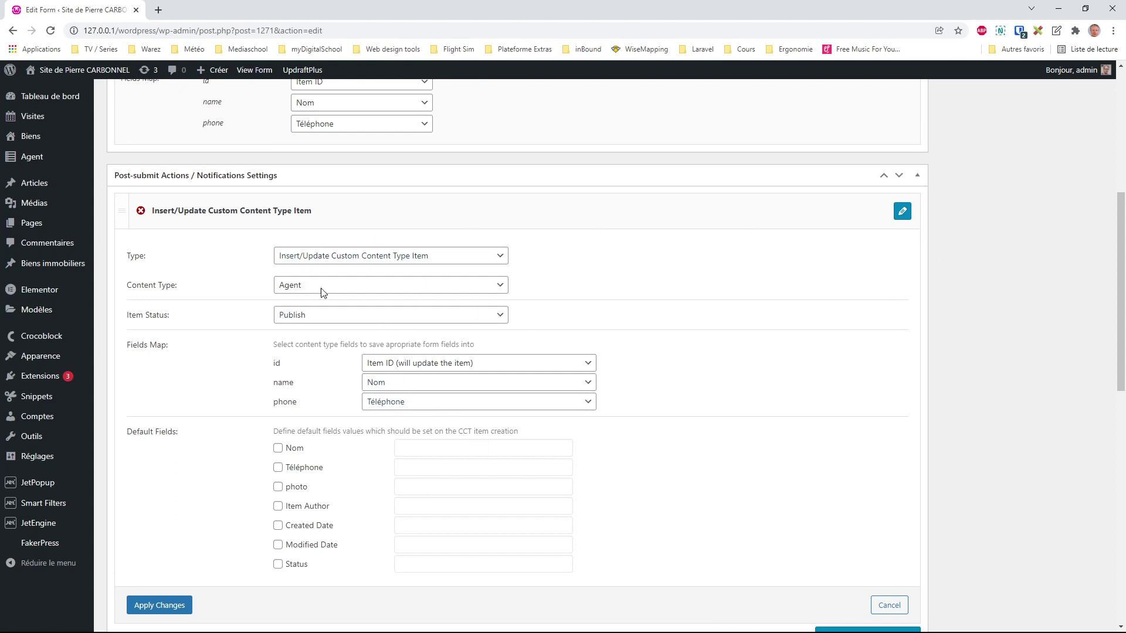
# - Compare the id mapping in the preset form values with the one in the post-submit action's fields map
pyautogui.scroll(4, 564, 334)
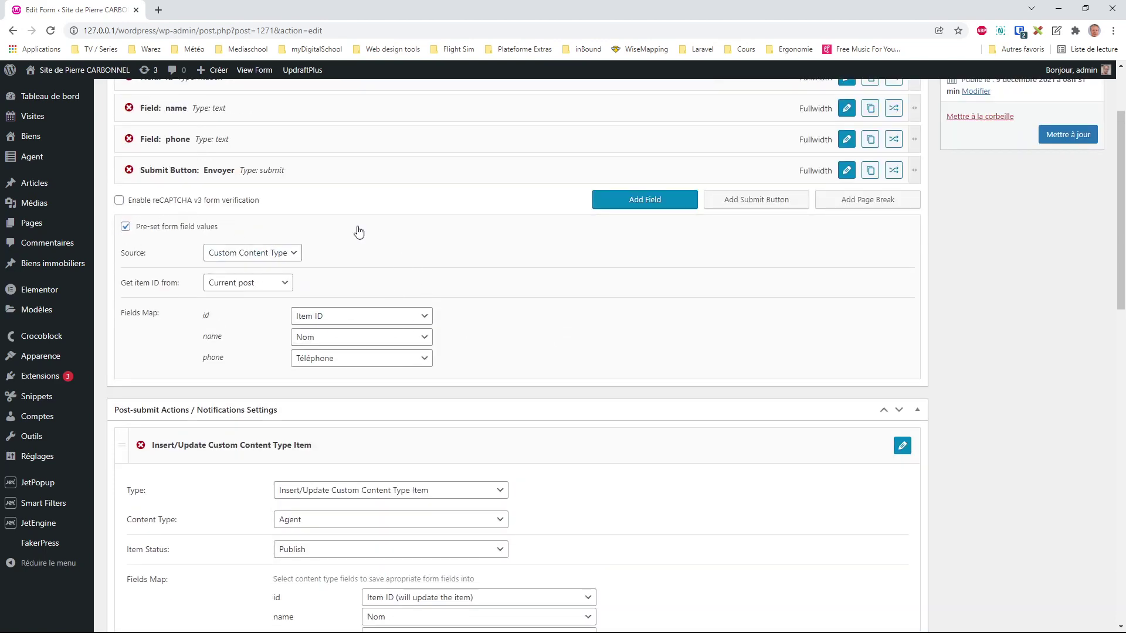
pyautogui.scroll(2, 234, 120)
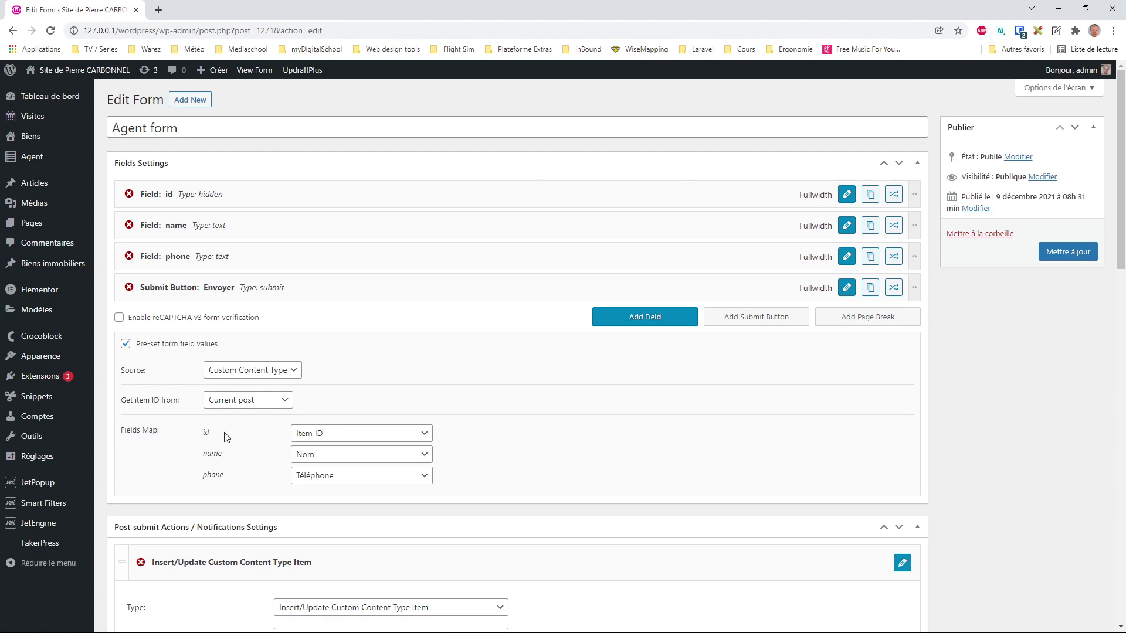
pyautogui.click(343, 436)
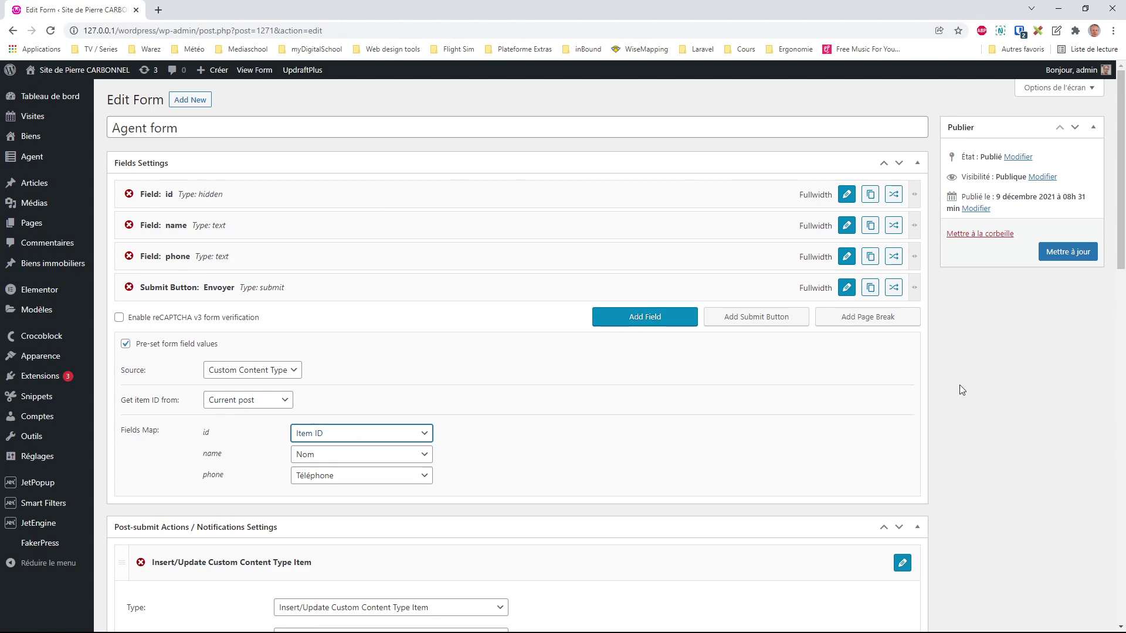
pyautogui.scroll(-5, 960, 385)
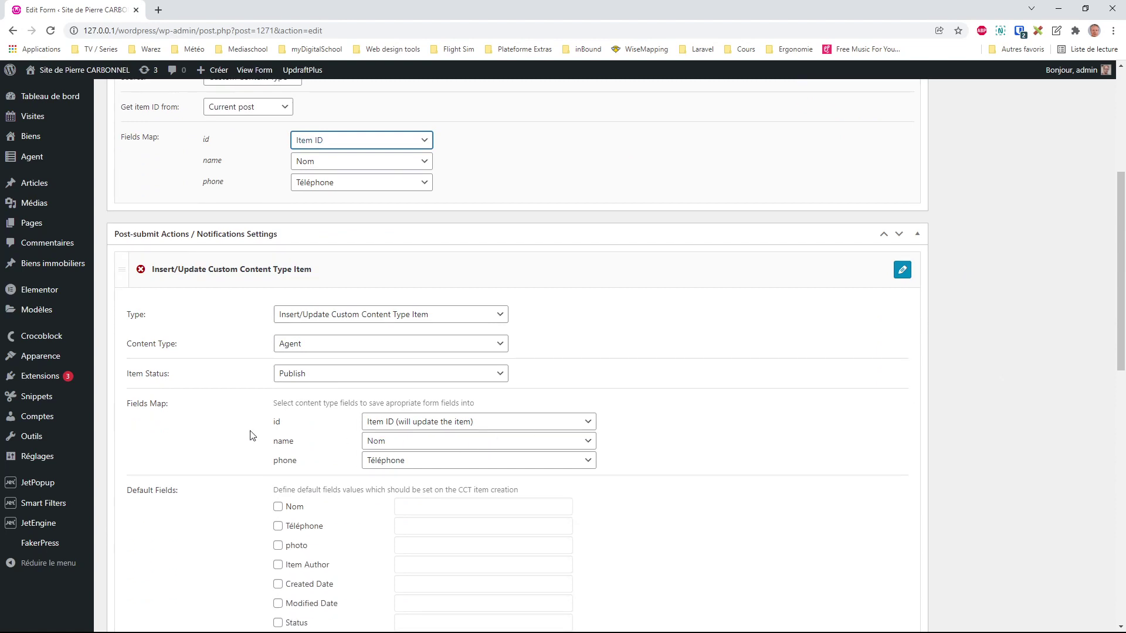
pyautogui.moveTo(285, 428); pyautogui.dragTo(262, 430)
pyautogui.click(296, 429)
pyautogui.scroll(4, 1117, 246)
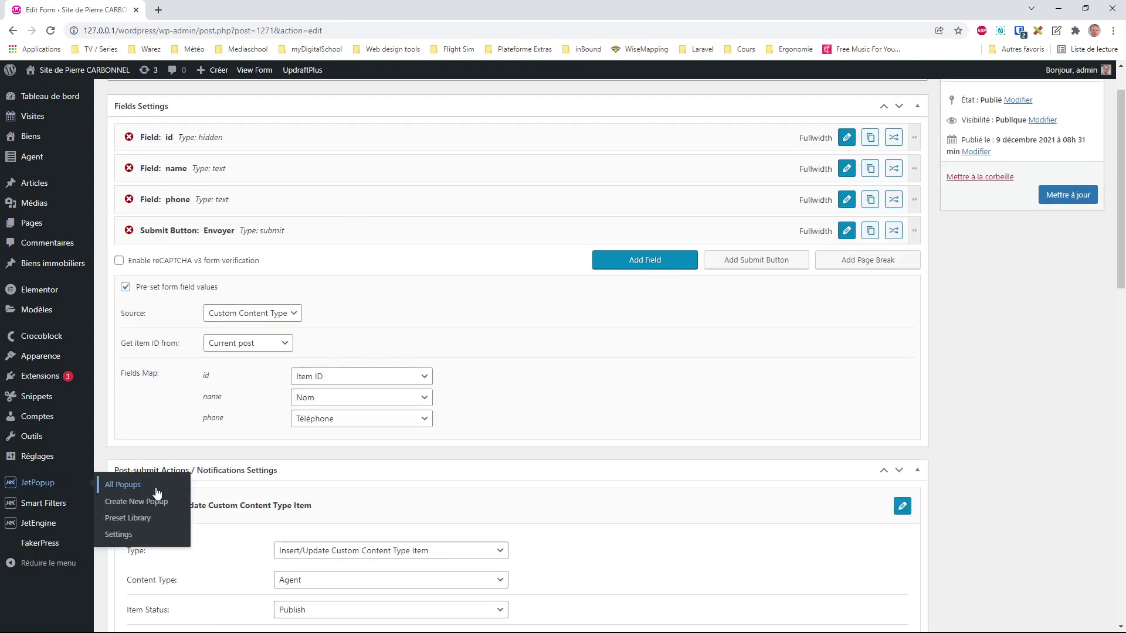
# - Reopen the Classic popup in Elementor from the JetPopup list and bring up its form widget's settings
pyautogui.click(126, 489)
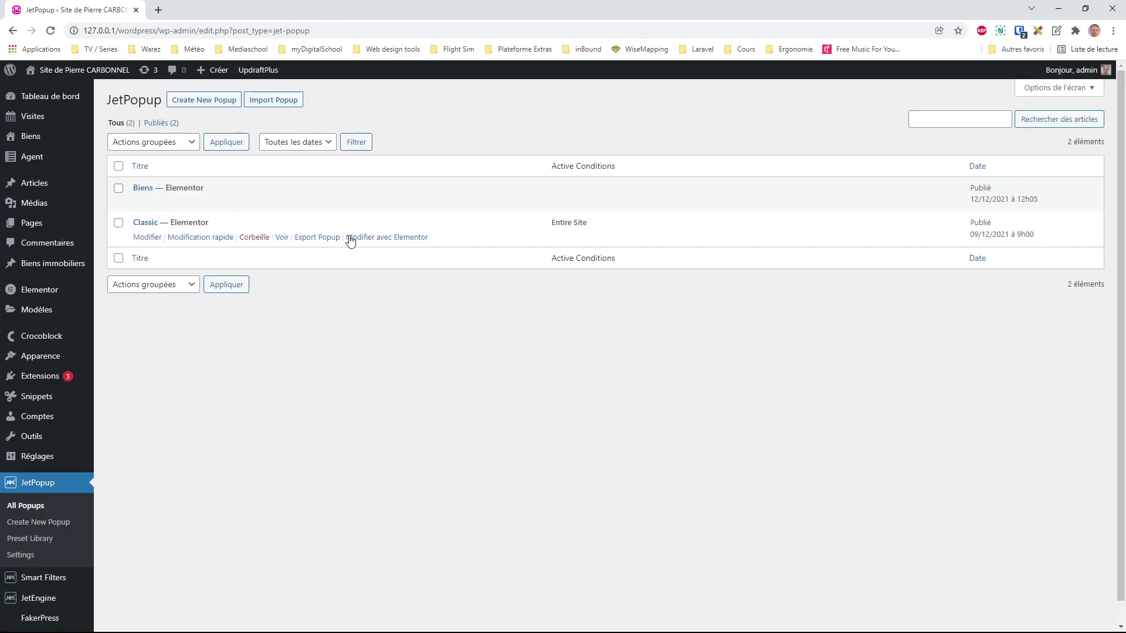
pyautogui.click(367, 238)
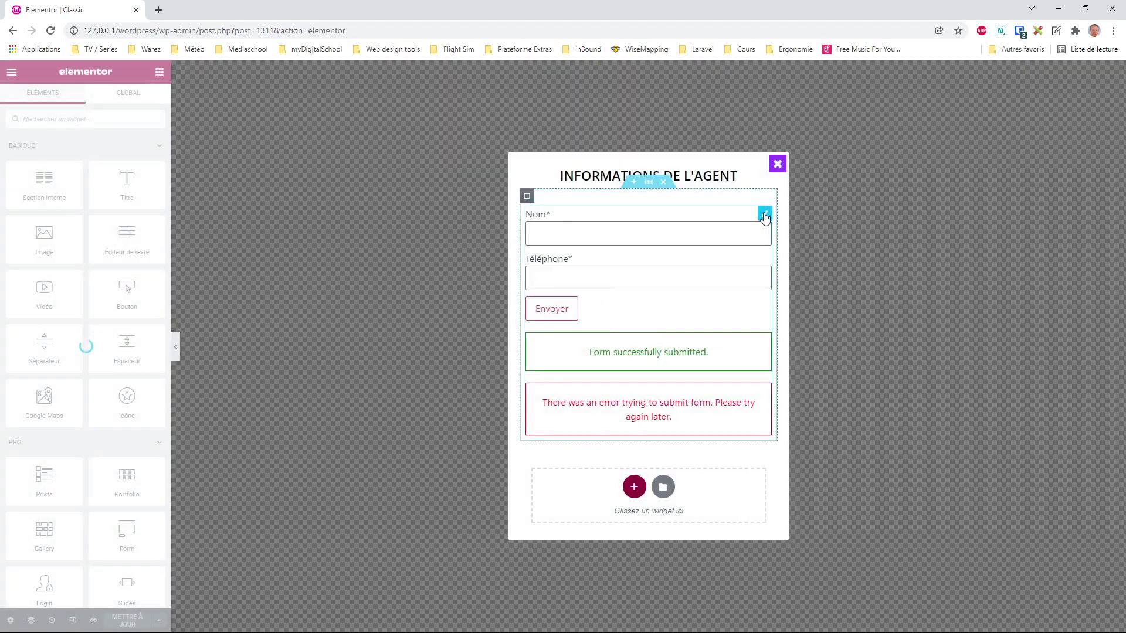
pyautogui.click(765, 214)
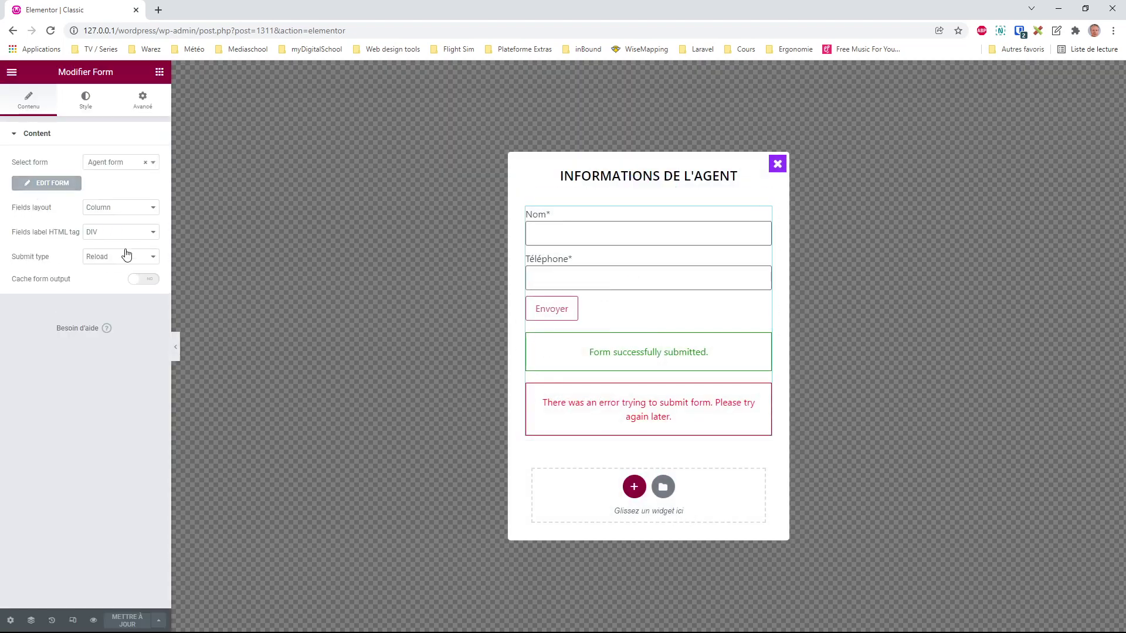
# - Set the form widget's submit type to AJAX and update the popup
pyautogui.click(112, 293)
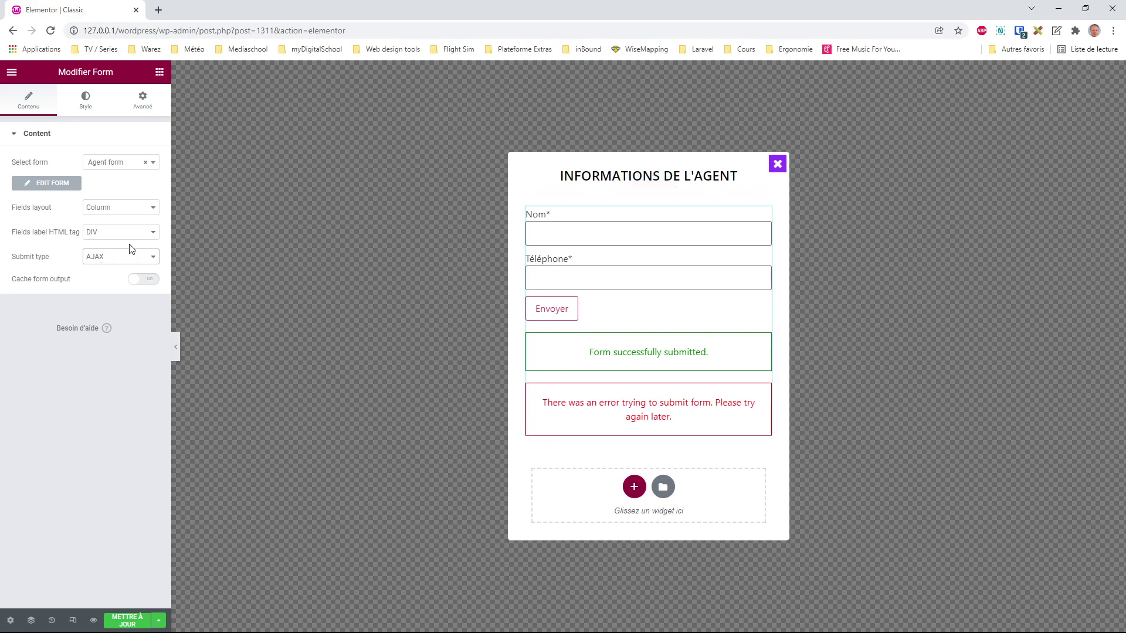
pyautogui.click(114, 285)
pyautogui.click(128, 620)
# - Open the Classic popup's general settings and examine its open event and custom selector
pyautogui.click(11, 623)
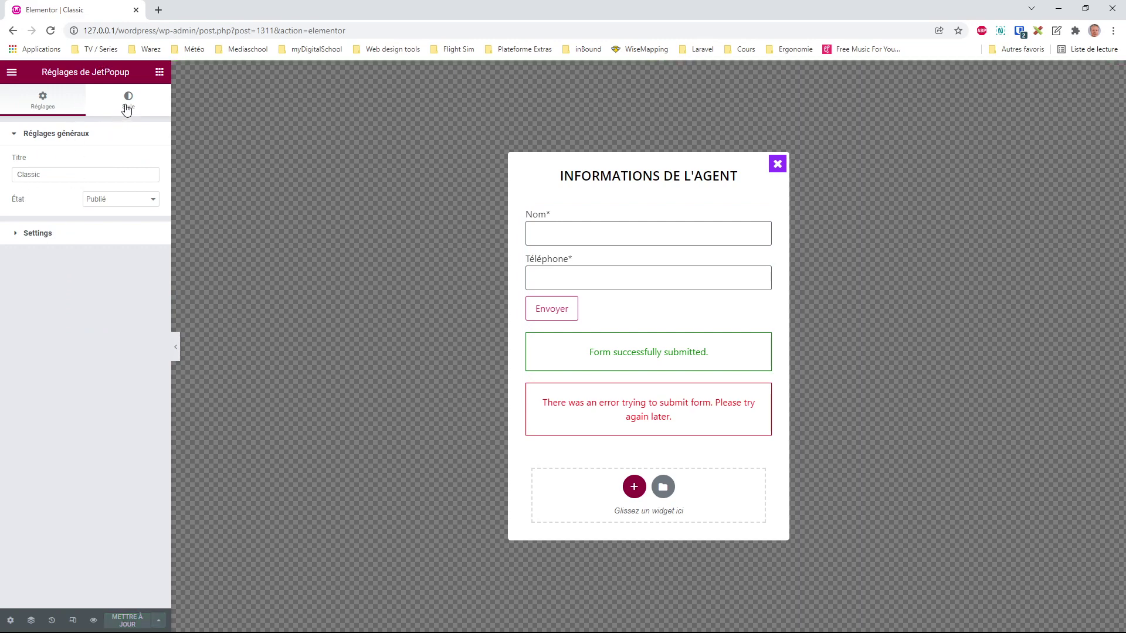
pyautogui.click(128, 108)
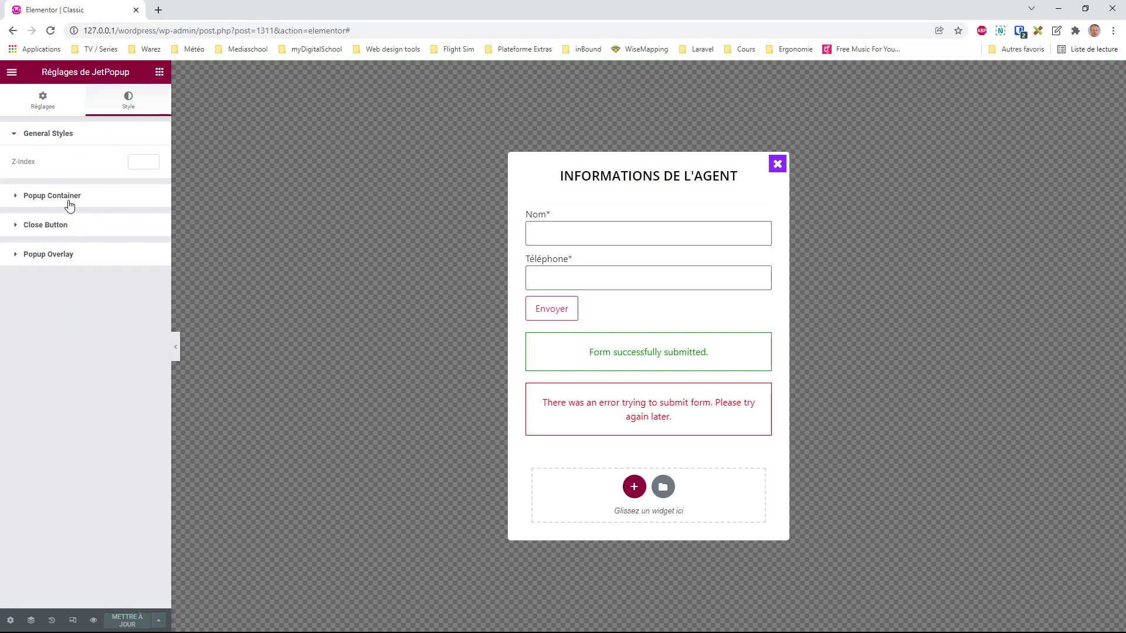
pyautogui.click(45, 104)
pyautogui.click(38, 234)
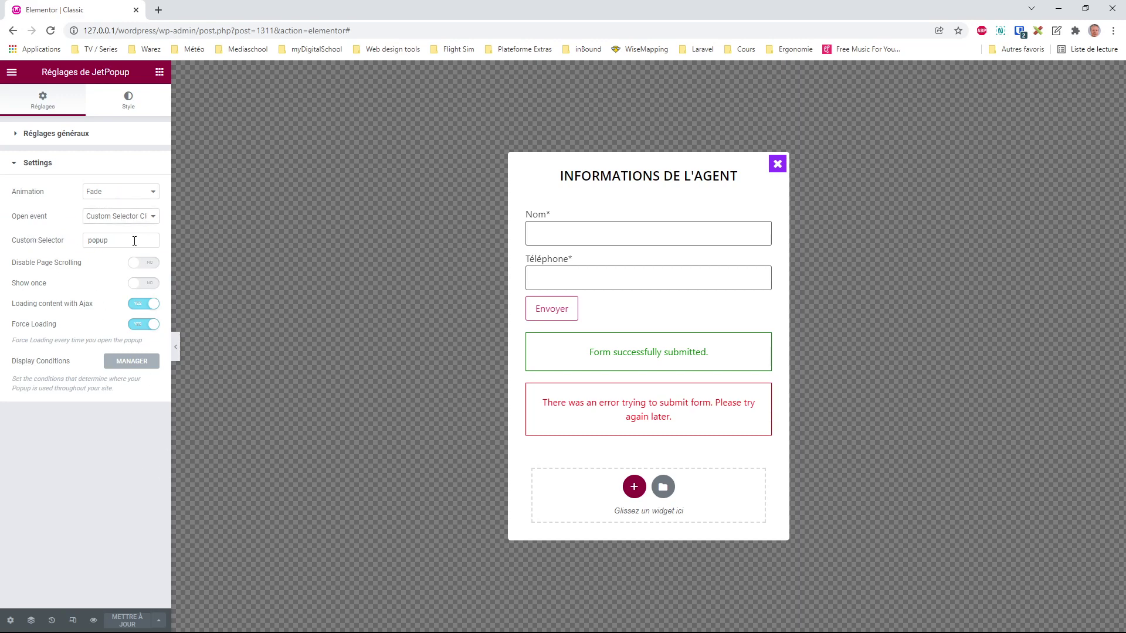
pyautogui.moveTo(134, 241); pyautogui.dragTo(68, 249)
pyautogui.click(127, 239)
# - Check the popup's Force Loading option and its display conditions, closing the conditions without changing them
pyautogui.moveTo(60, 325); pyautogui.dragTo(12, 326)
pyautogui.click(132, 362)
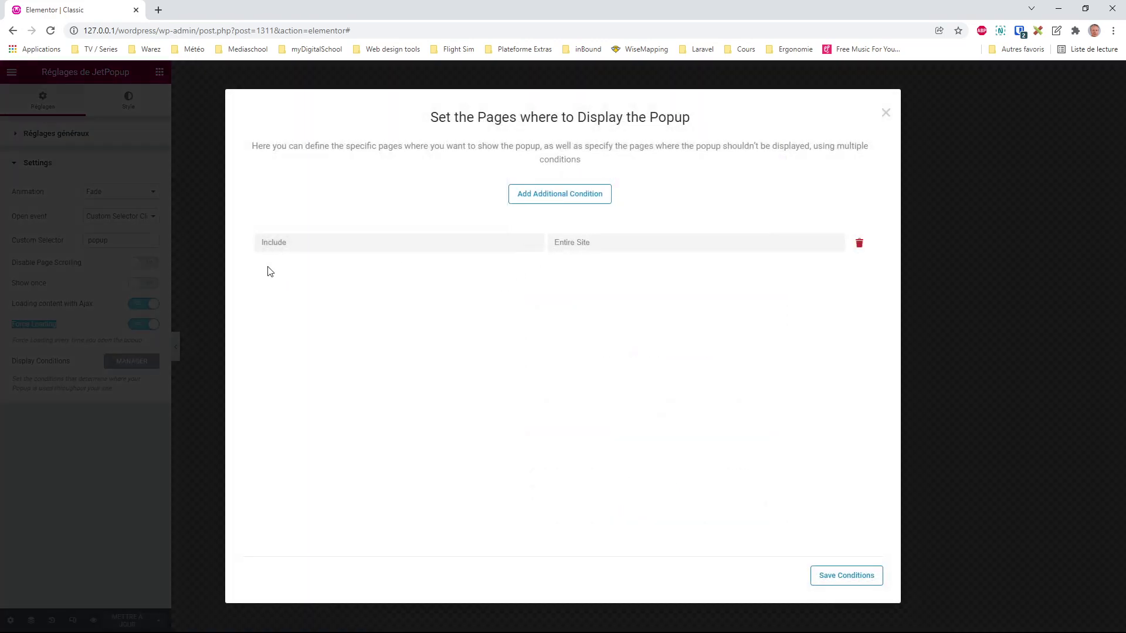
pyautogui.click(885, 113)
pyautogui.click(130, 100)
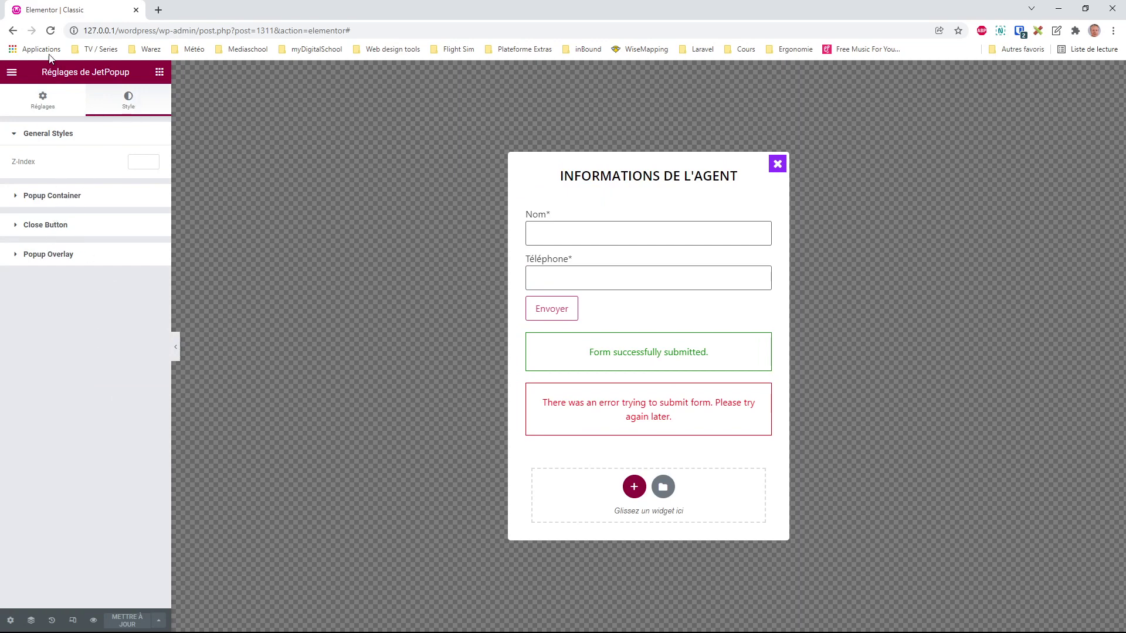
# - Leave the popup editor for the site's home page, then open the fourth agent's edit form and submit it
pyautogui.click(11, 72)
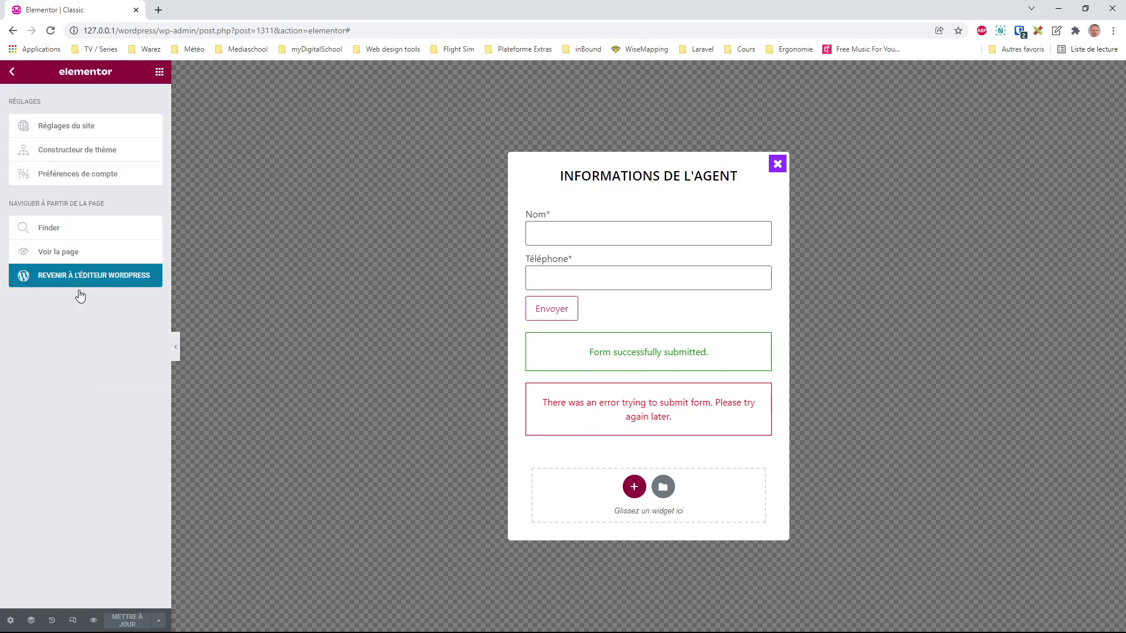
pyautogui.click(86, 279)
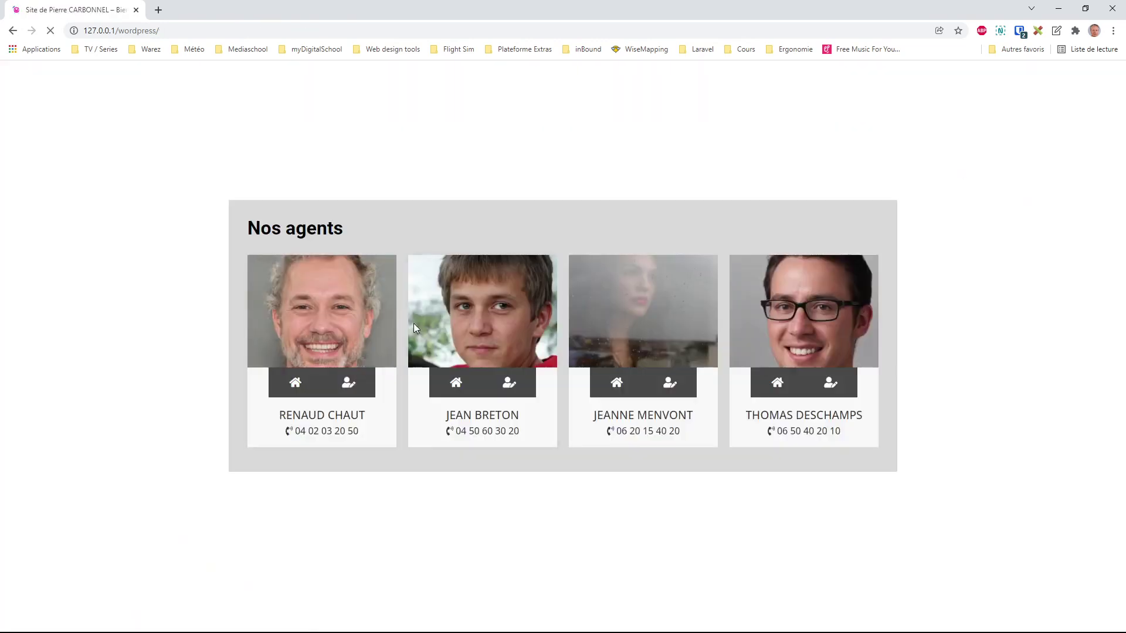
pyautogui.click(830, 387)
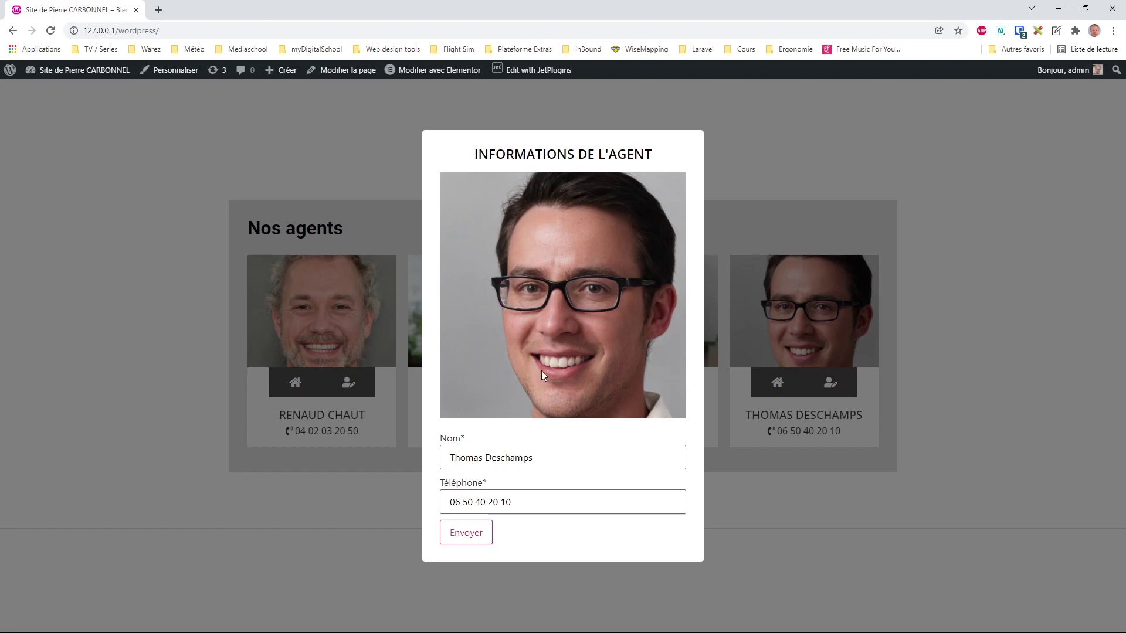
pyautogui.click(546, 460)
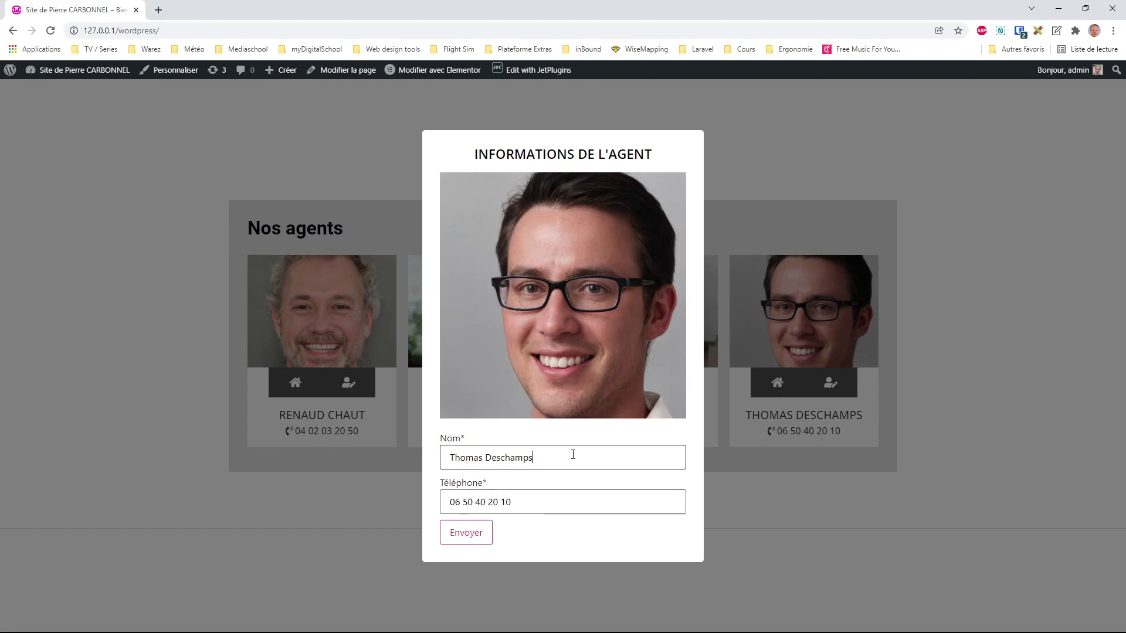
pyautogui.tripleClick(544, 458)
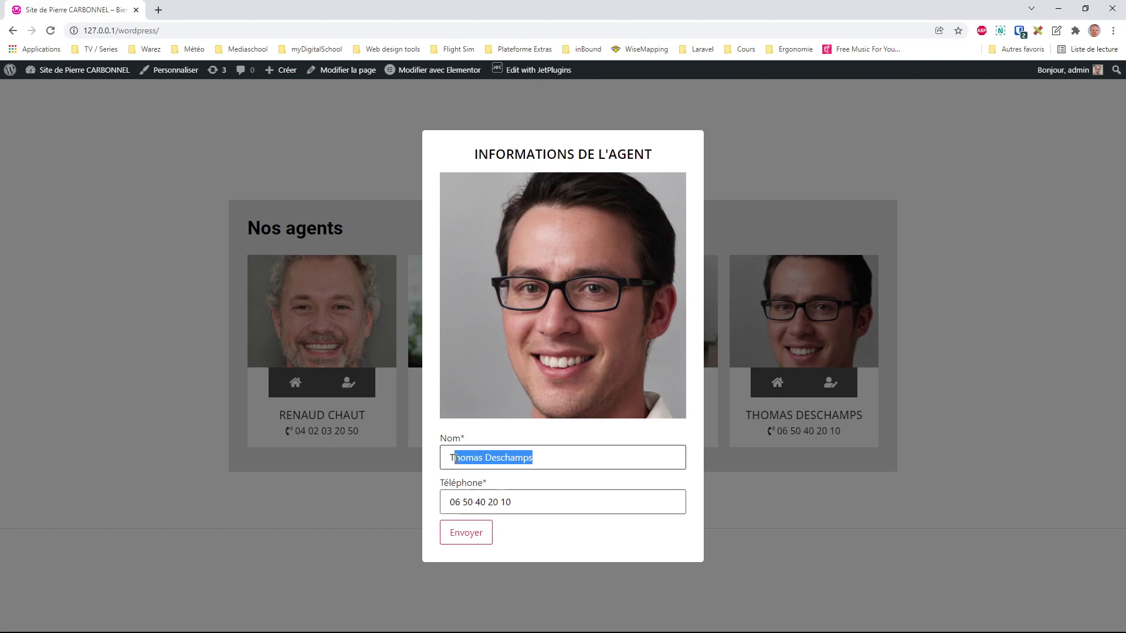
pyautogui.moveTo(569, 504); pyautogui.dragTo(436, 503)
pyautogui.click(472, 533)
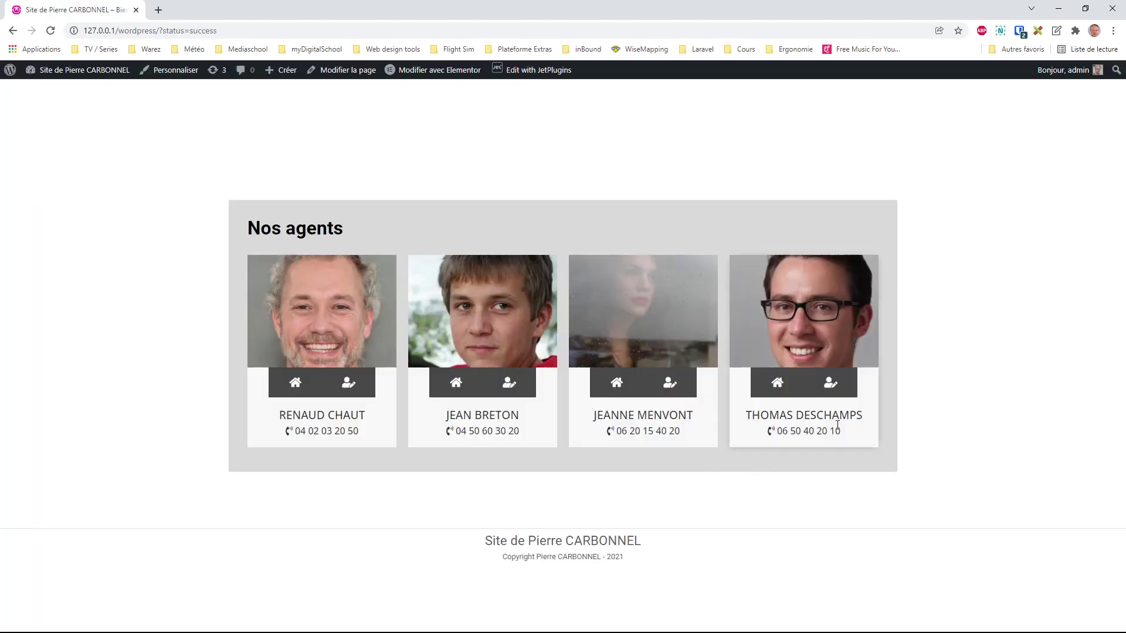
# - Reopen the fourth agent's edit form, replace the first name in the Nom field and submit the form
pyautogui.click(832, 386)
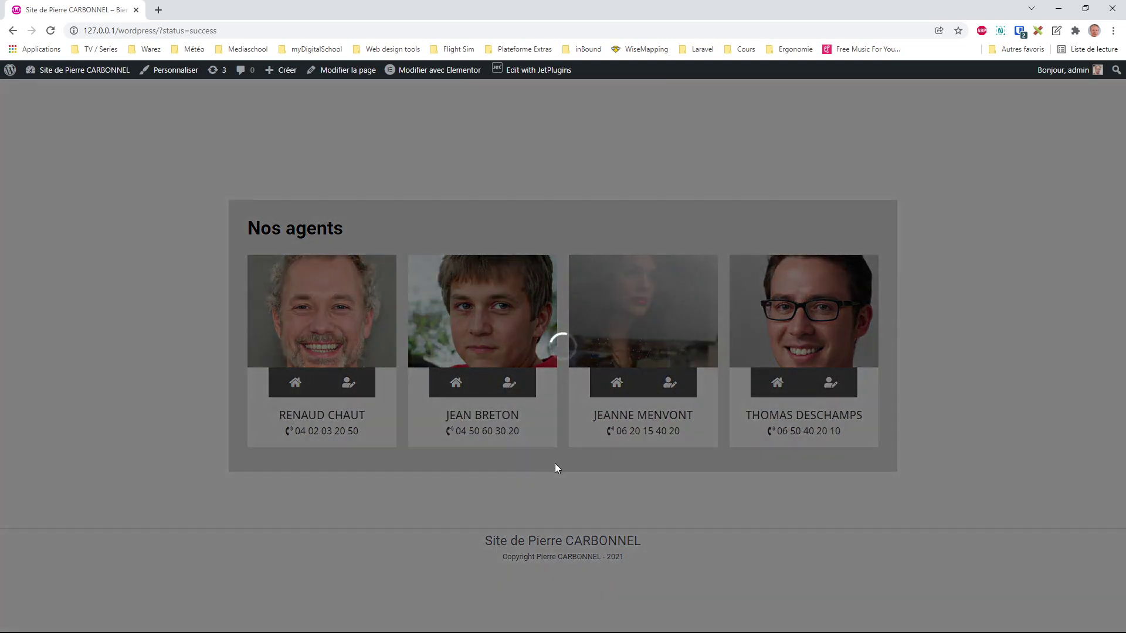
pyautogui.doubleClick(478, 459)
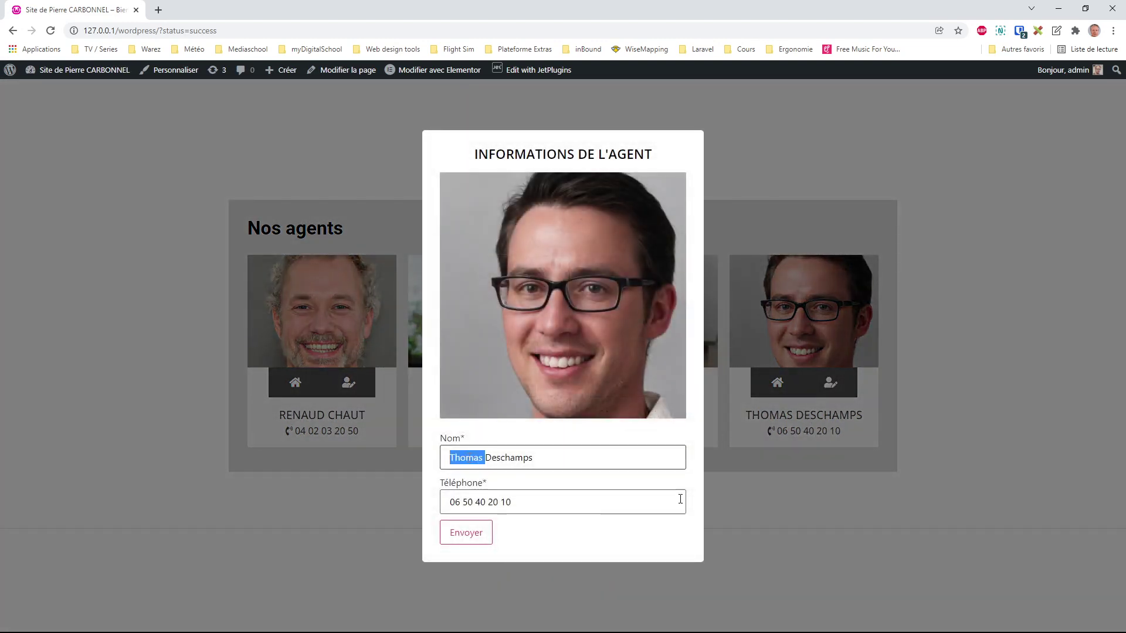
pyautogui.write('E')
pyautogui.press('BackSpace')
pyautogui.write('Eric')
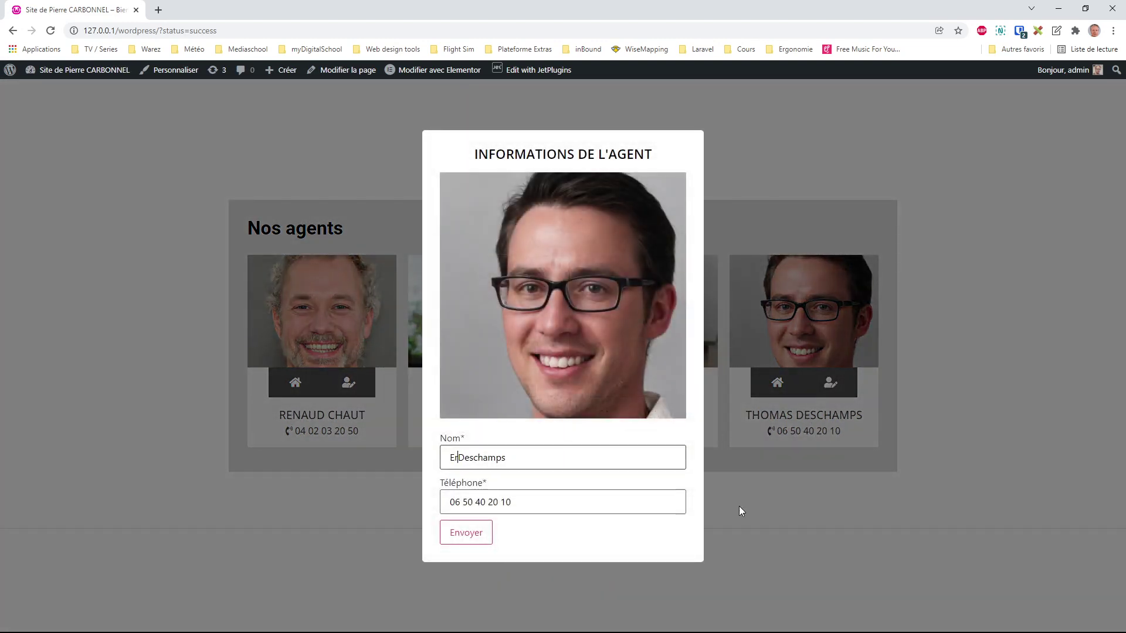
pyautogui.click(478, 532)
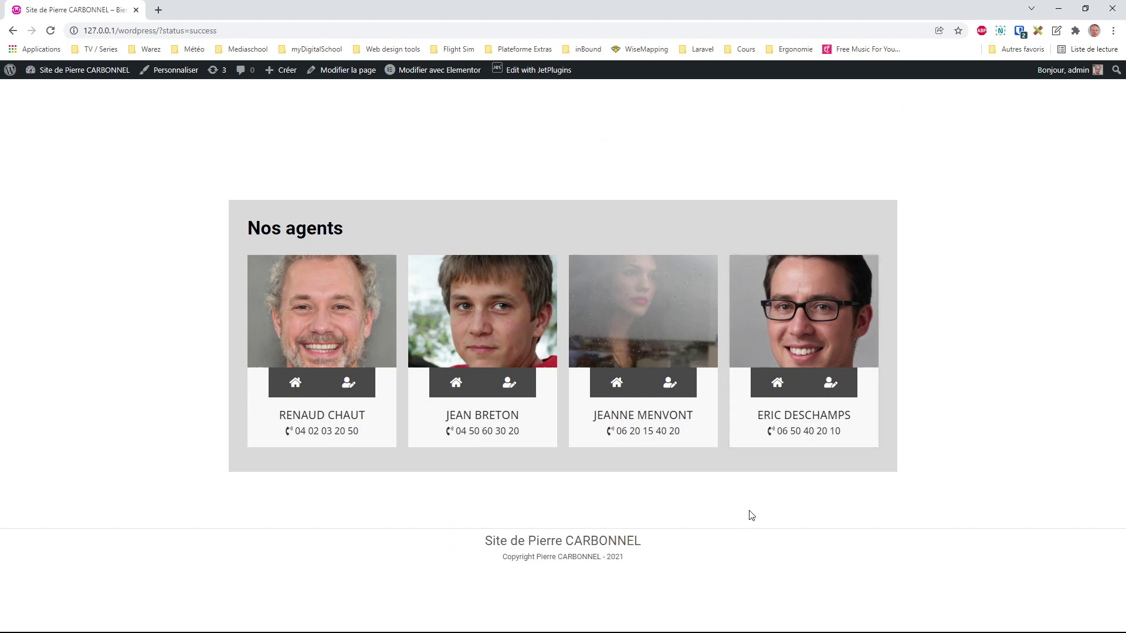
# - View the list of Biens items in the WordPress dashboard and return to the site's home page
pyautogui.moveTo(58, 69)
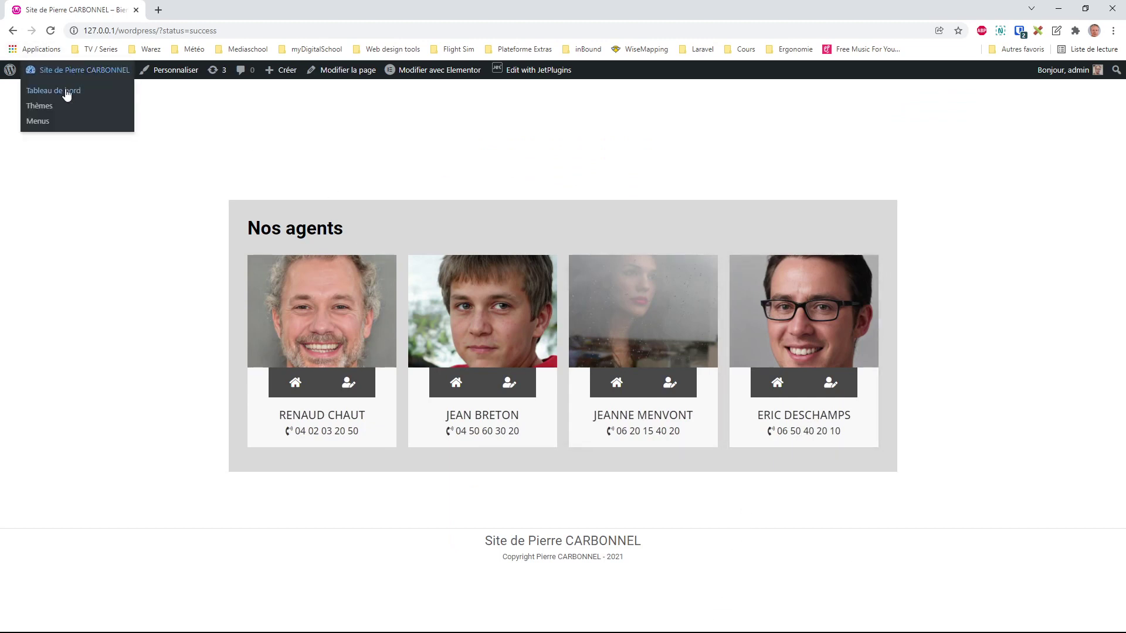
pyautogui.click(67, 91)
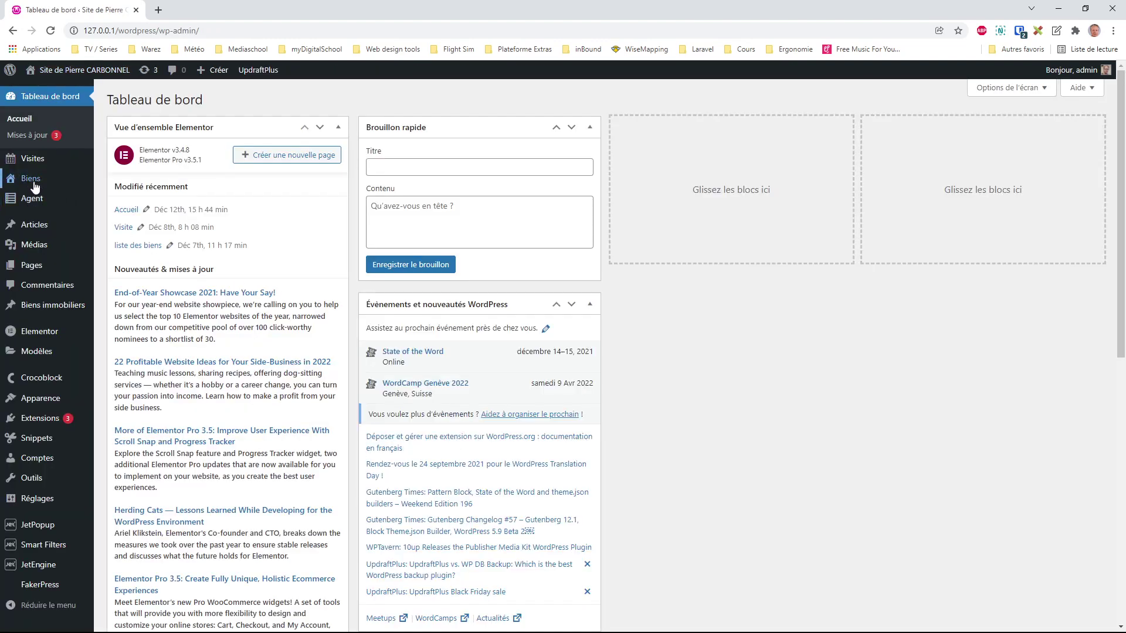
pyautogui.click(33, 184)
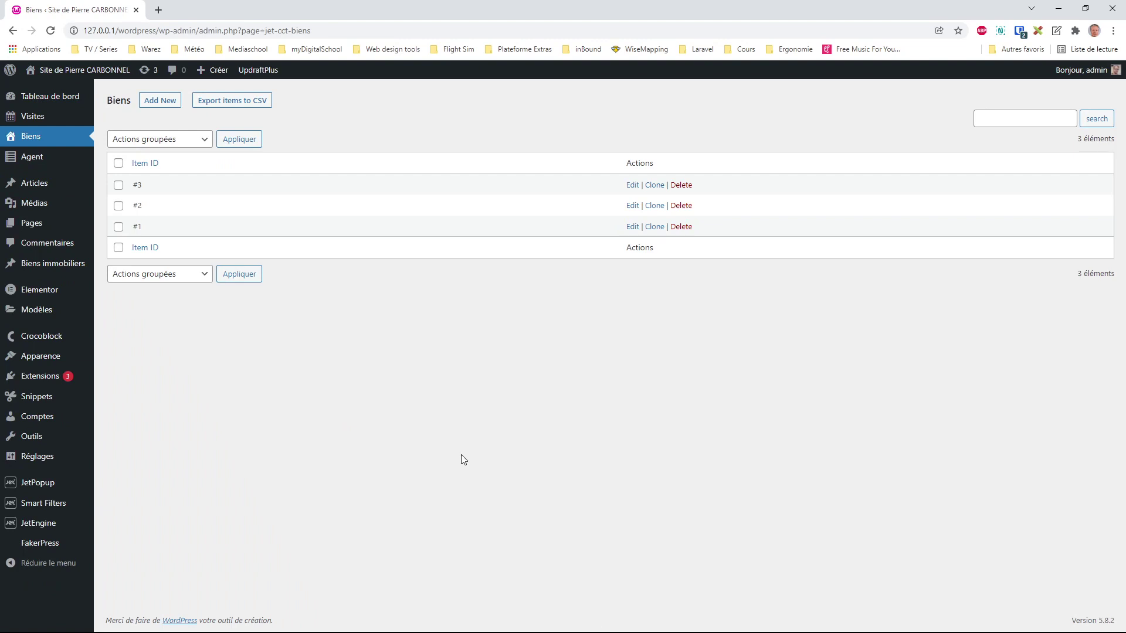
pyautogui.click(88, 69)
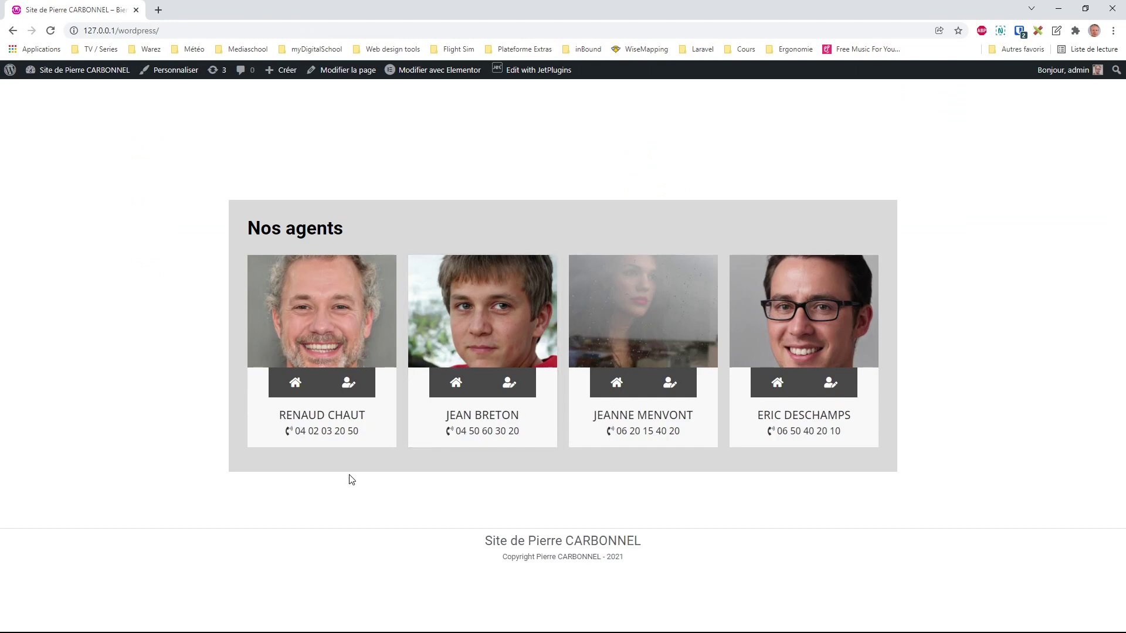
# - View the properties popup of the fourth agent and of the third agent on the home page, closing each one
pyautogui.click(777, 386)
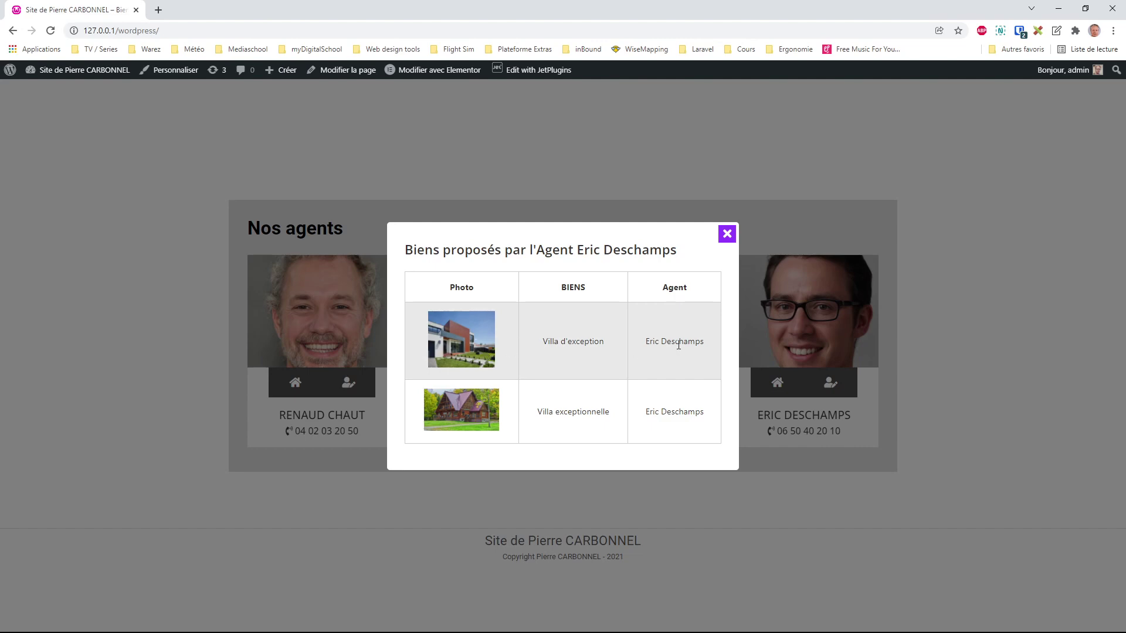
pyautogui.click(727, 234)
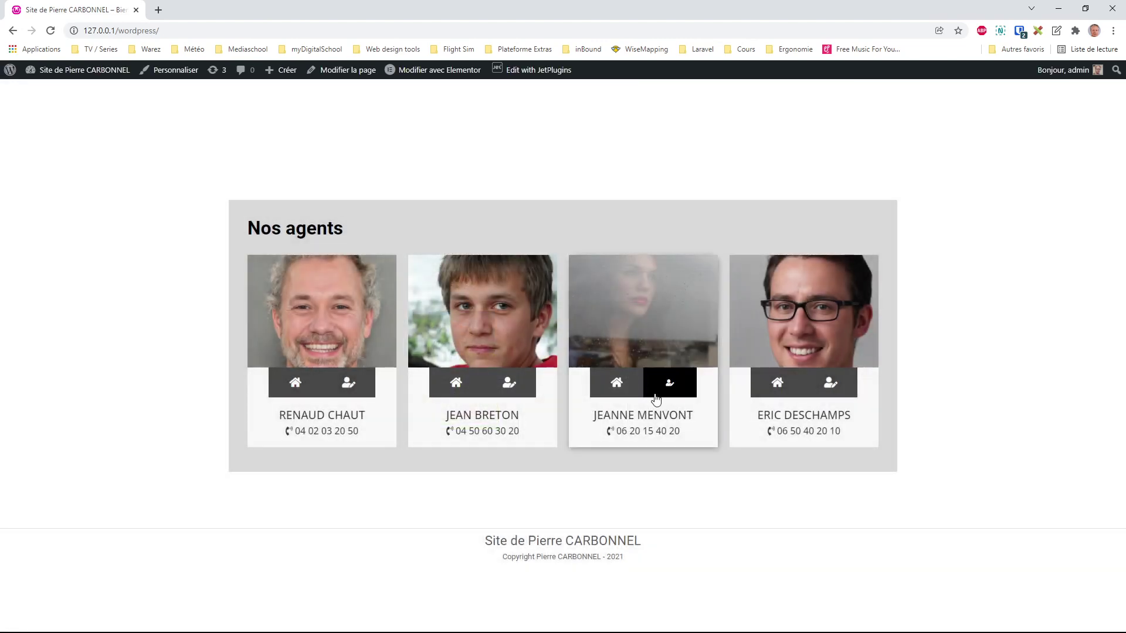
pyautogui.click(617, 382)
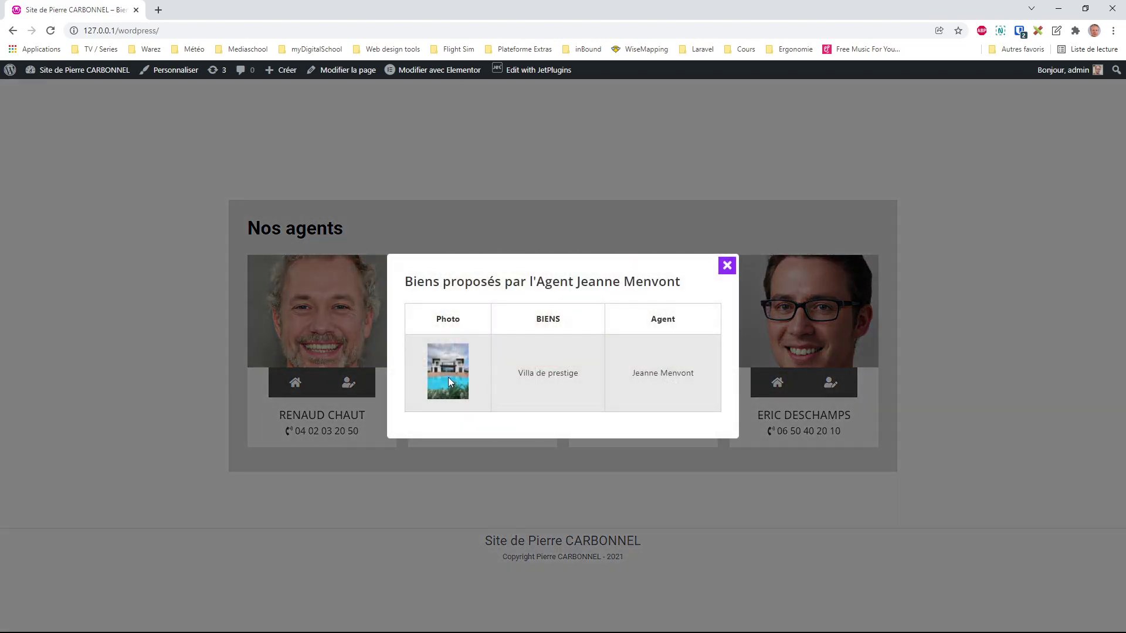
pyautogui.click(727, 268)
# - Return to the dashboard and open the Biens custom content type for editing in JetEngine
pyautogui.moveTo(76, 73)
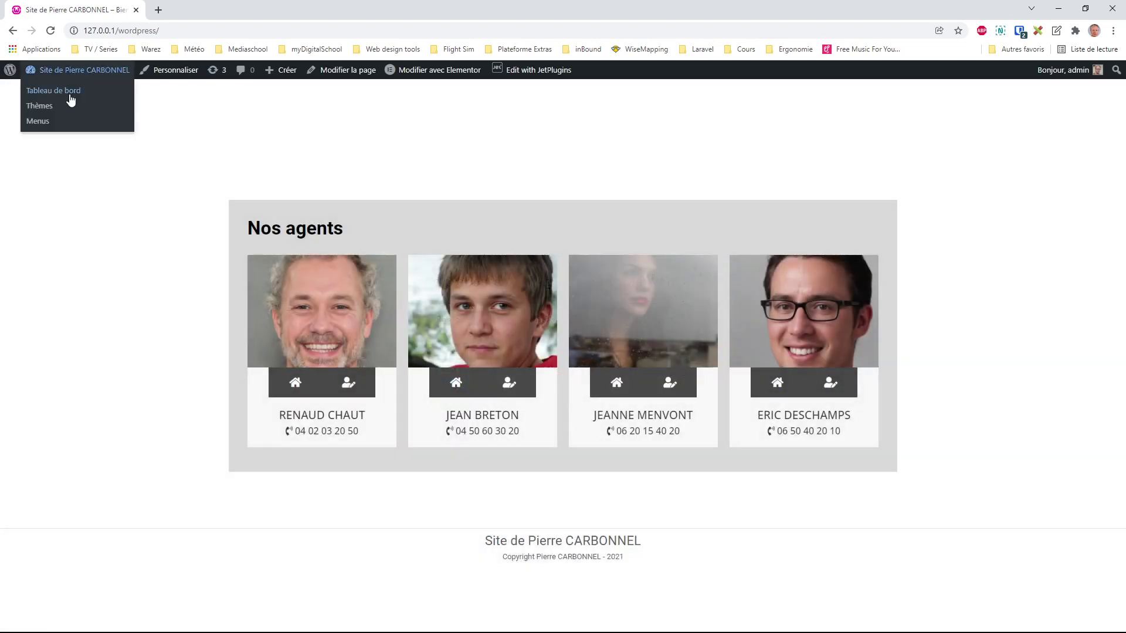
pyautogui.click(70, 94)
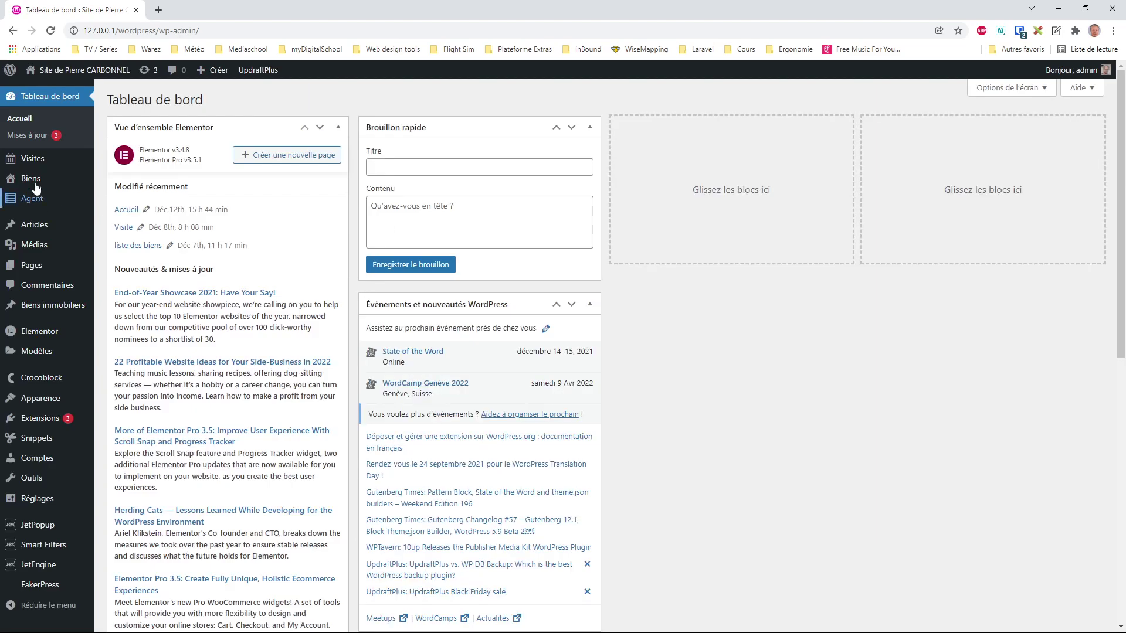
pyautogui.click(35, 201)
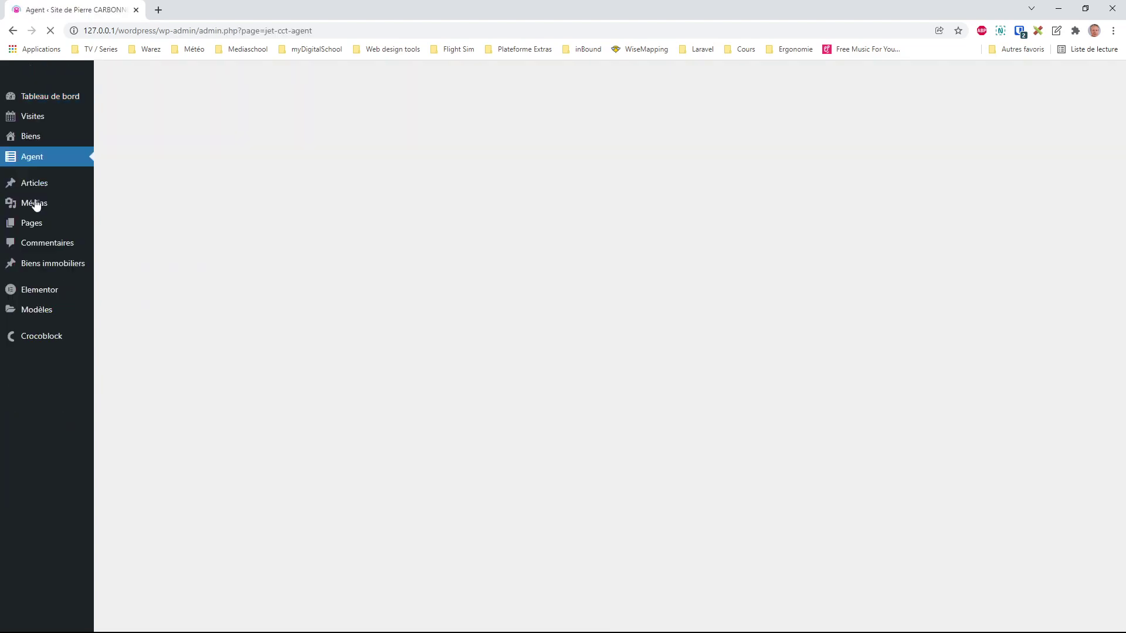
pyautogui.click(32, 137)
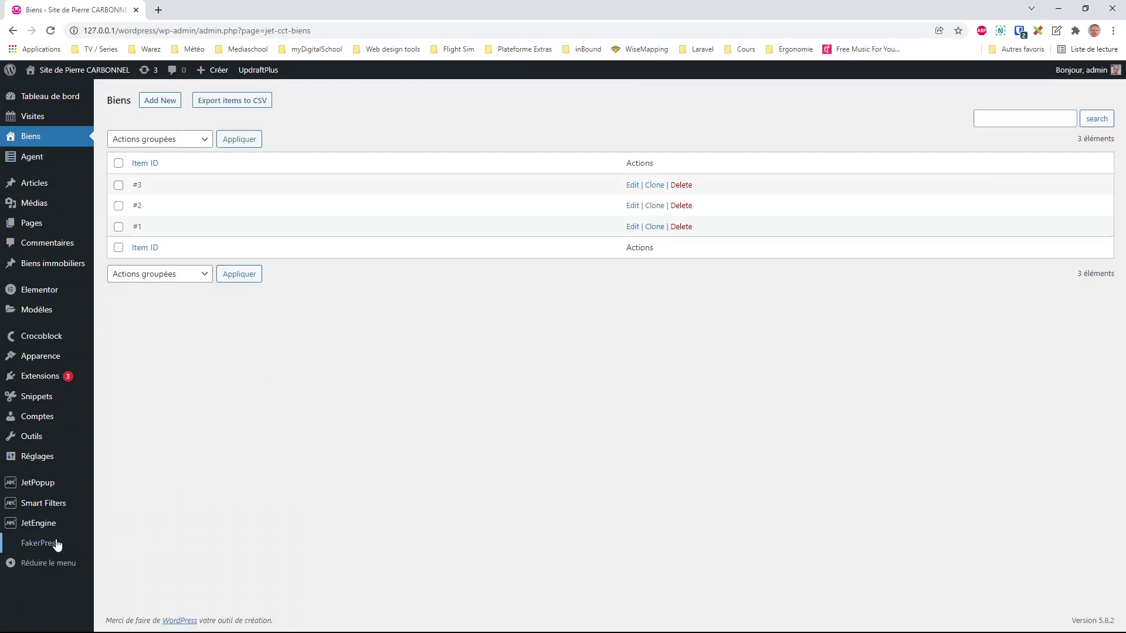
pyautogui.moveTo(46, 523)
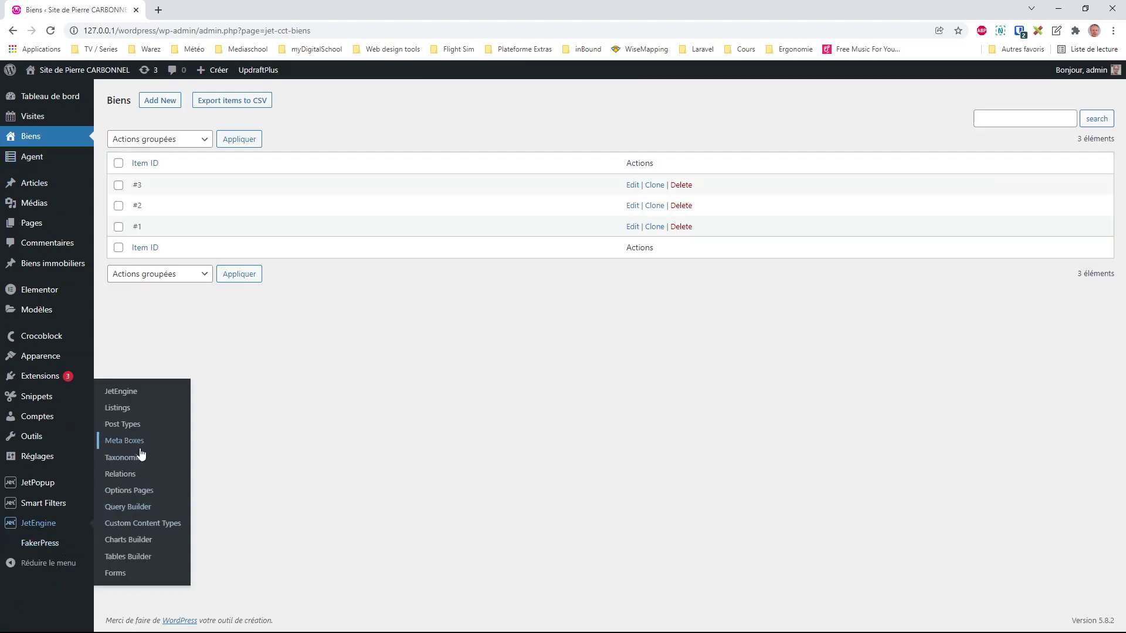
pyautogui.click(146, 523)
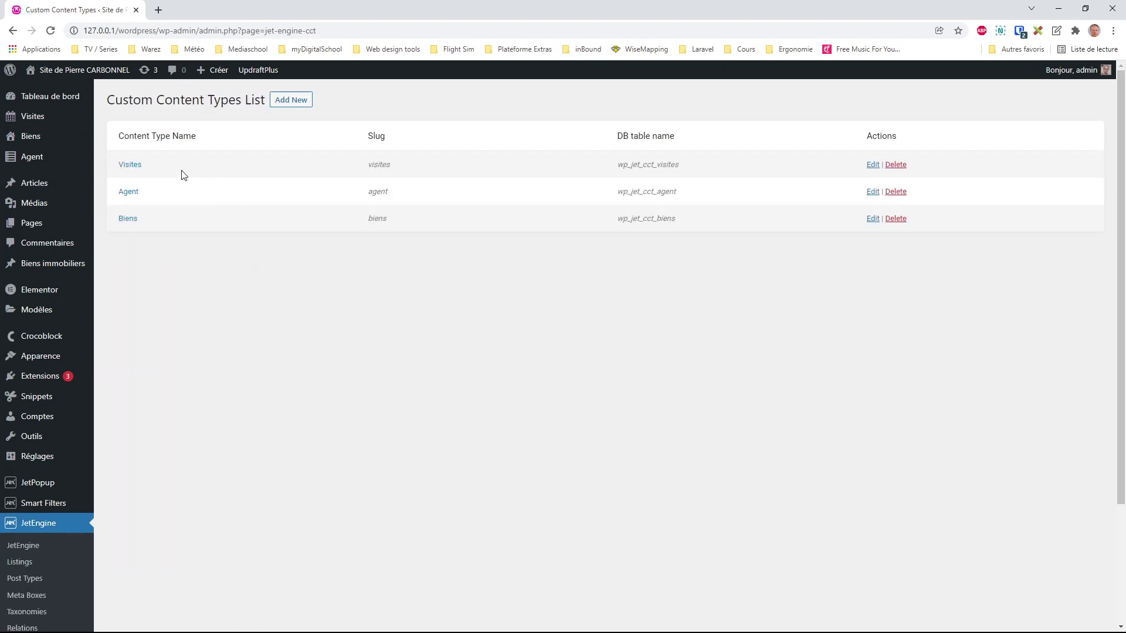
pyautogui.click(126, 218)
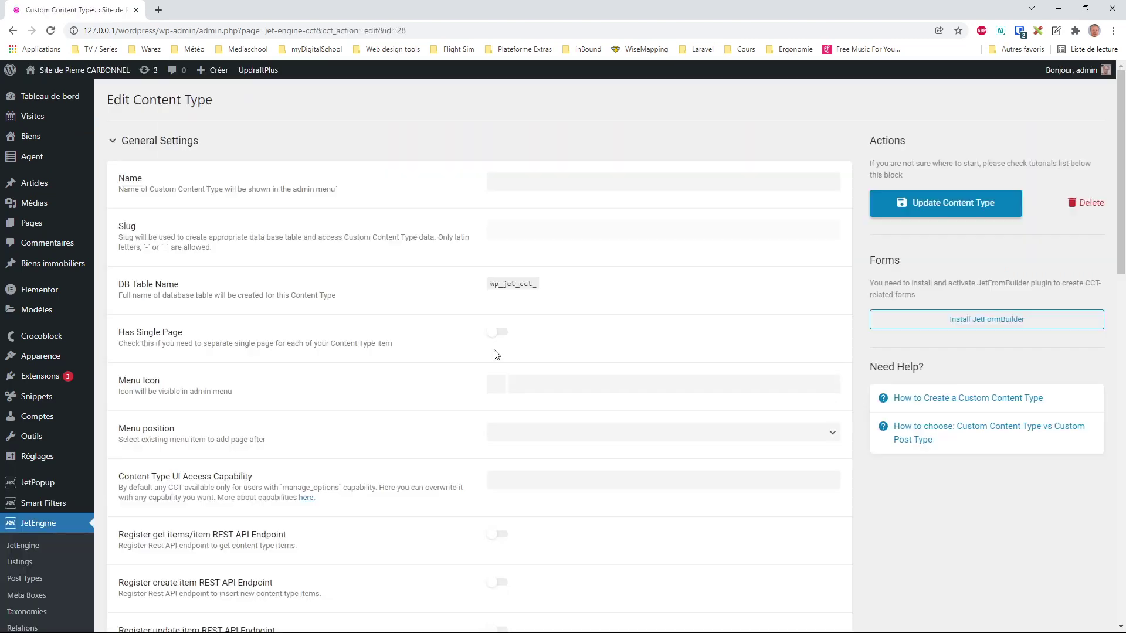
# - Review the fields of the Biens content type and expand the Agent_id field to examine its definition
pyautogui.scroll(-5, 965, 540)
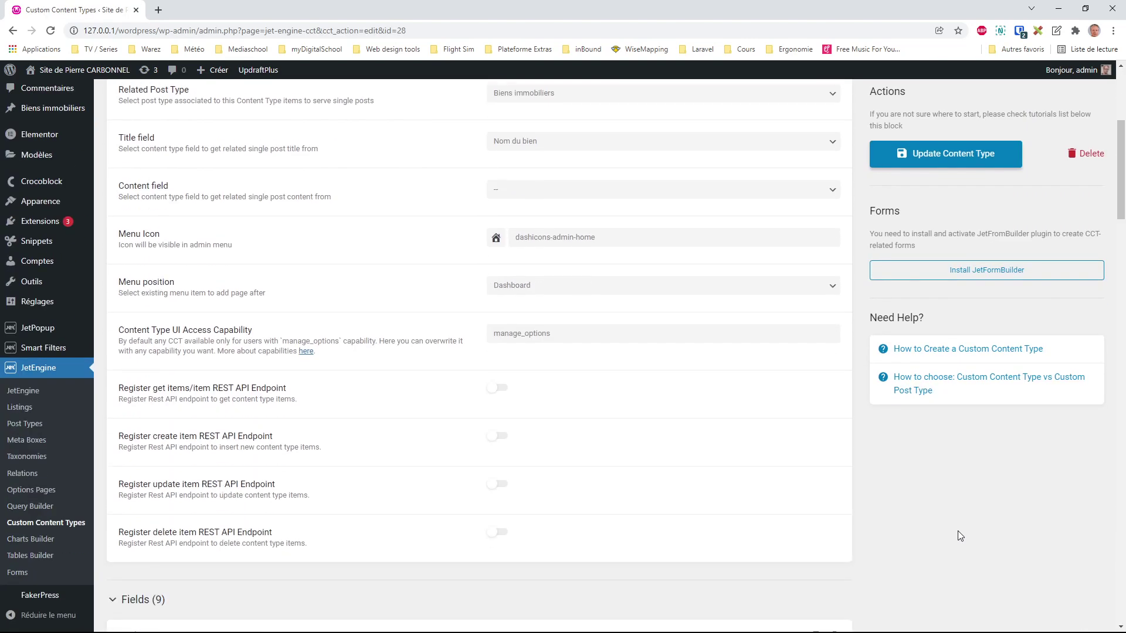
pyautogui.scroll(-9, 958, 530)
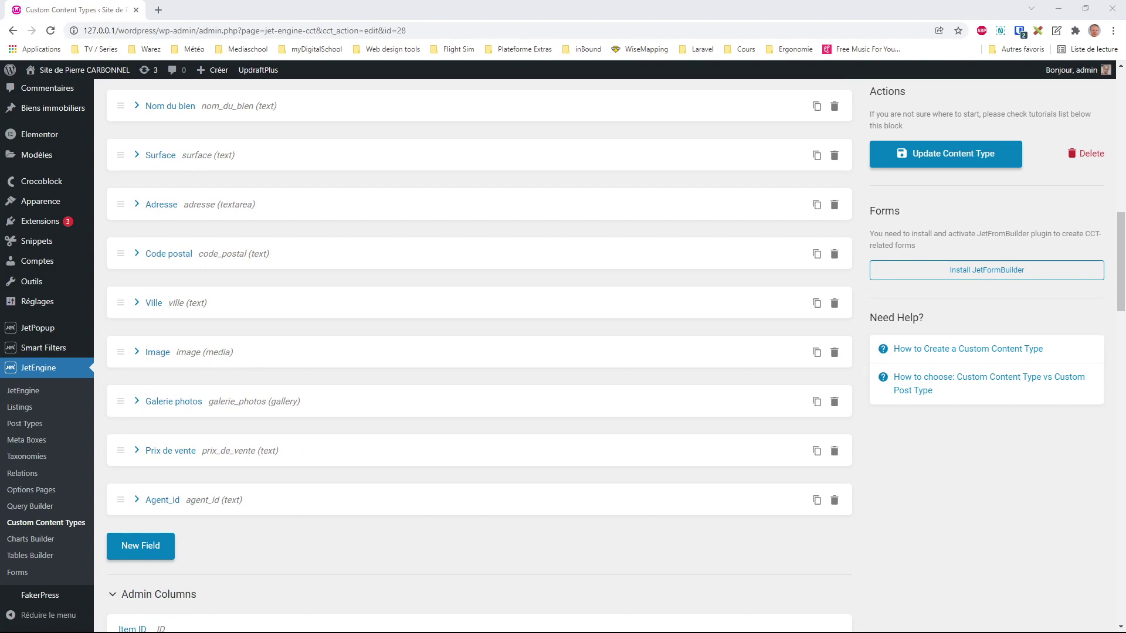
pyautogui.scroll(3, 188, 168)
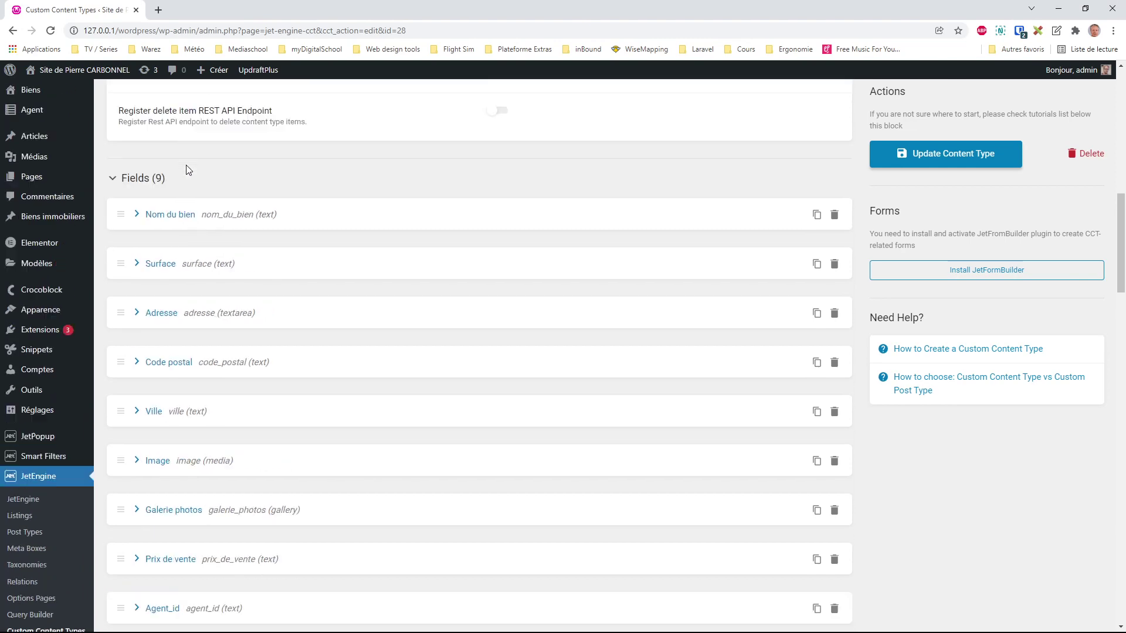
pyautogui.scroll(-3, 267, 245)
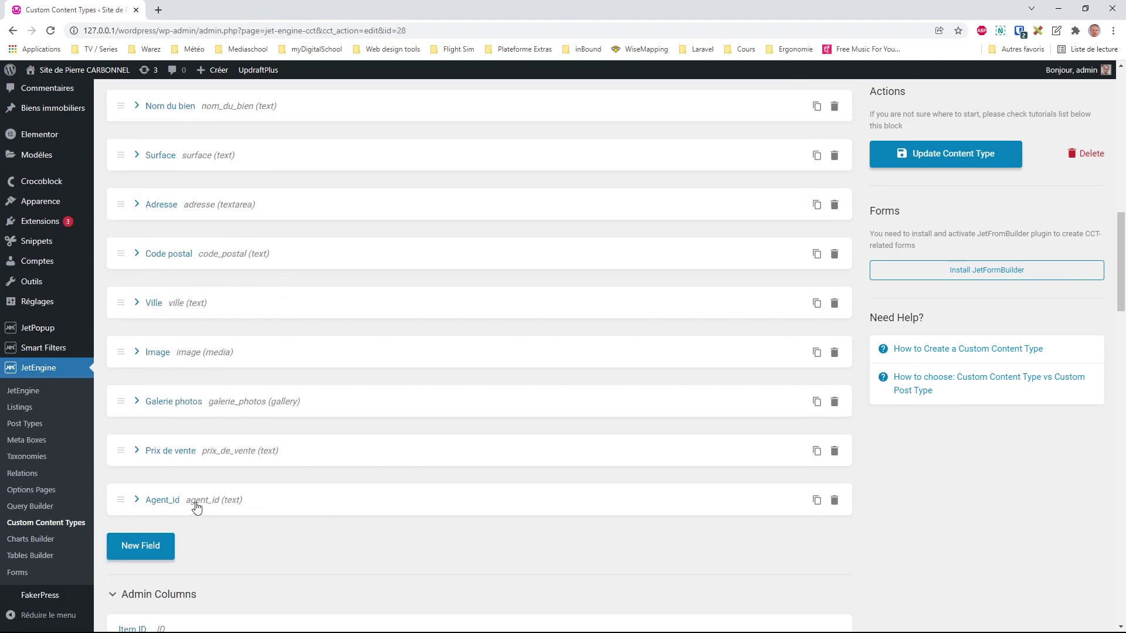
pyautogui.click(157, 502)
pyautogui.scroll(-1, 154, 470)
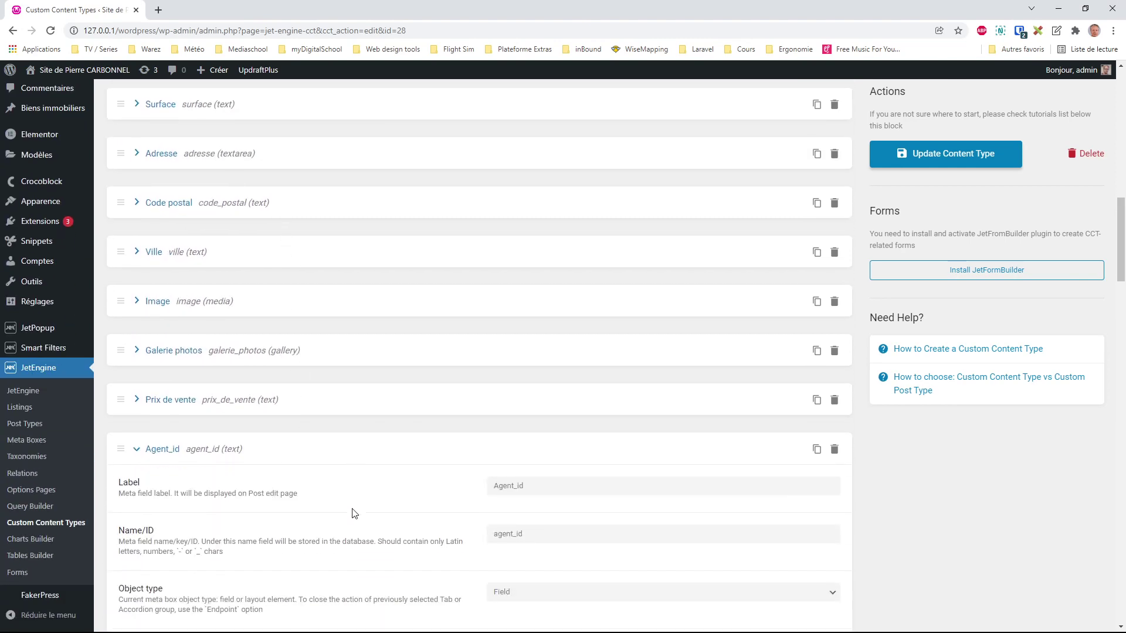
pyautogui.scroll(-3, 246, 449)
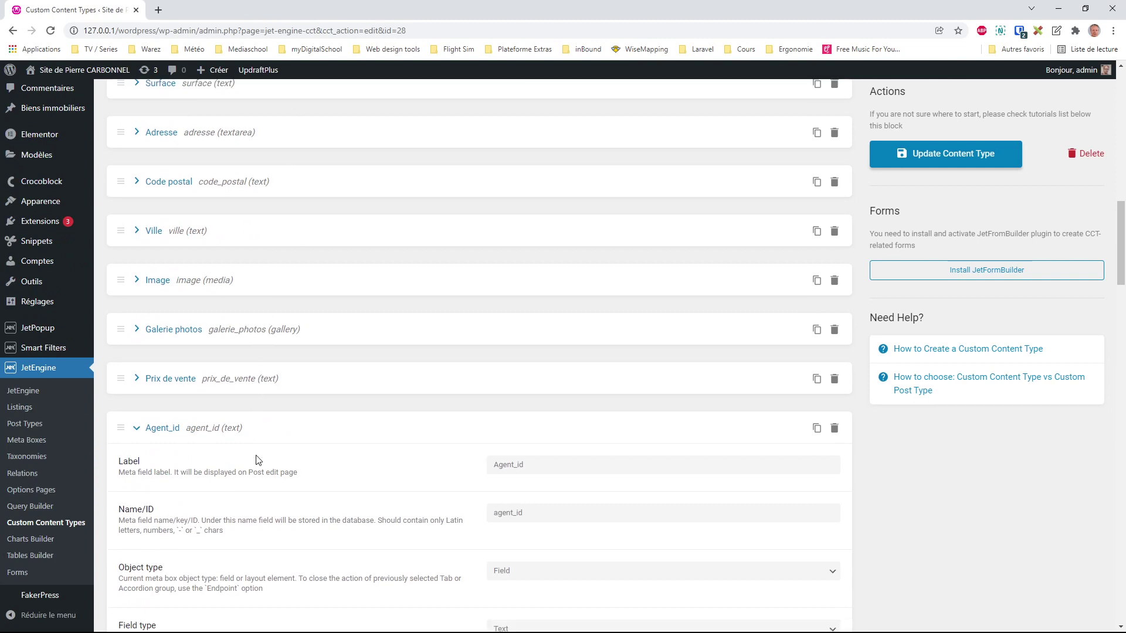
# - Open item #1 of the Biens content type and examine its Agent_id field
pyautogui.scroll(-1, 545, 487)
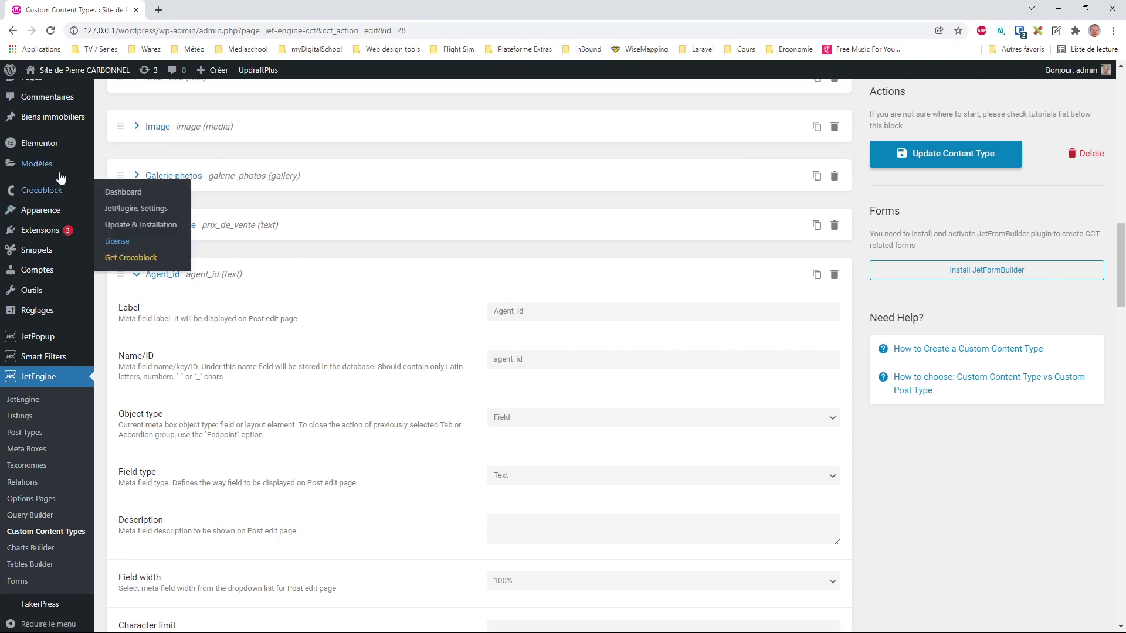
pyautogui.scroll(4, 35, 176)
pyautogui.click(33, 137)
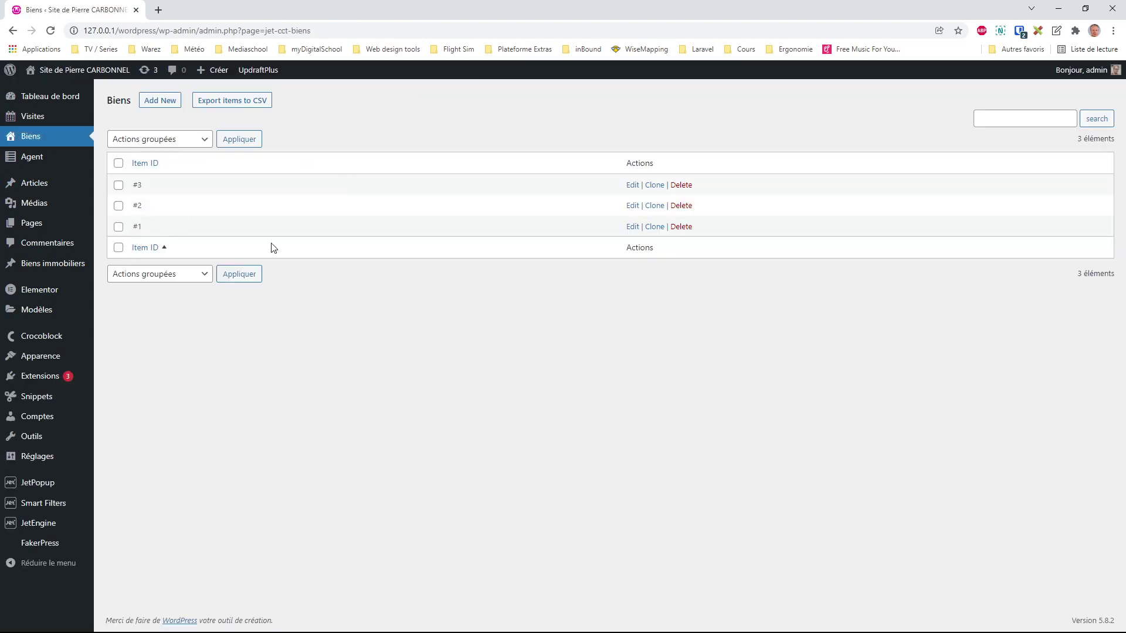
pyautogui.click(627, 228)
pyautogui.click(632, 227)
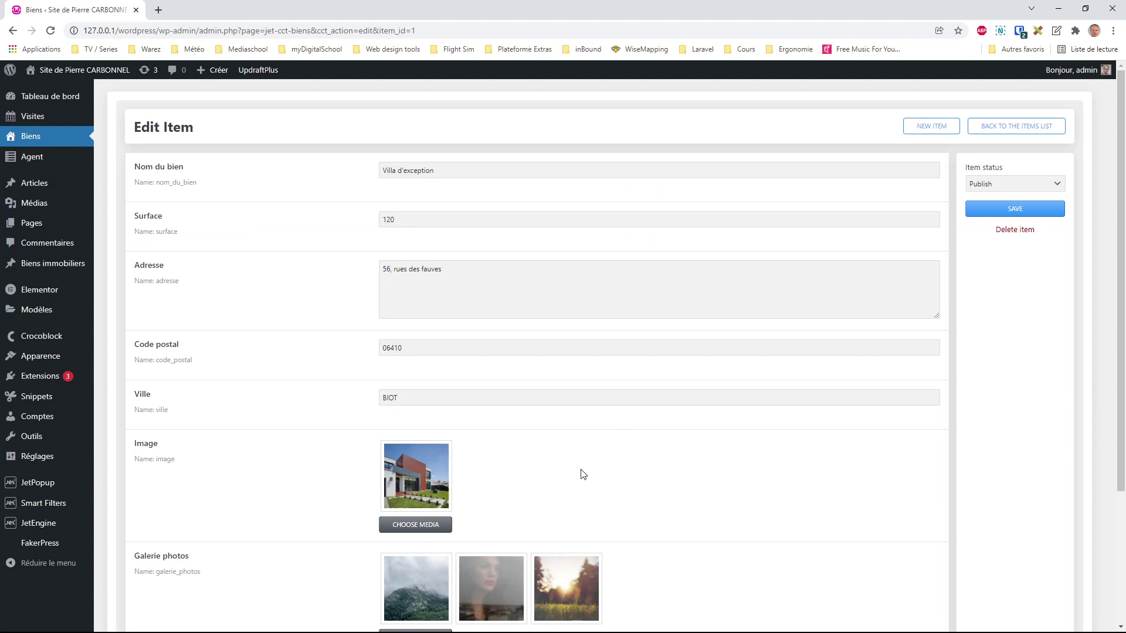
pyautogui.scroll(-3, 731, 490)
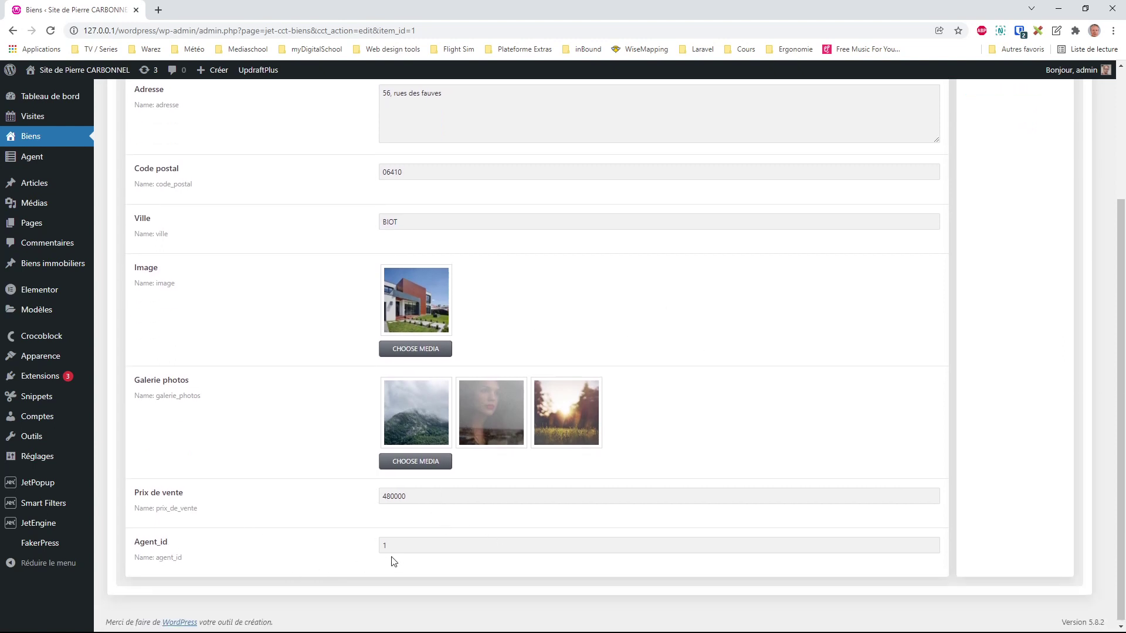
pyautogui.doubleClick(405, 545)
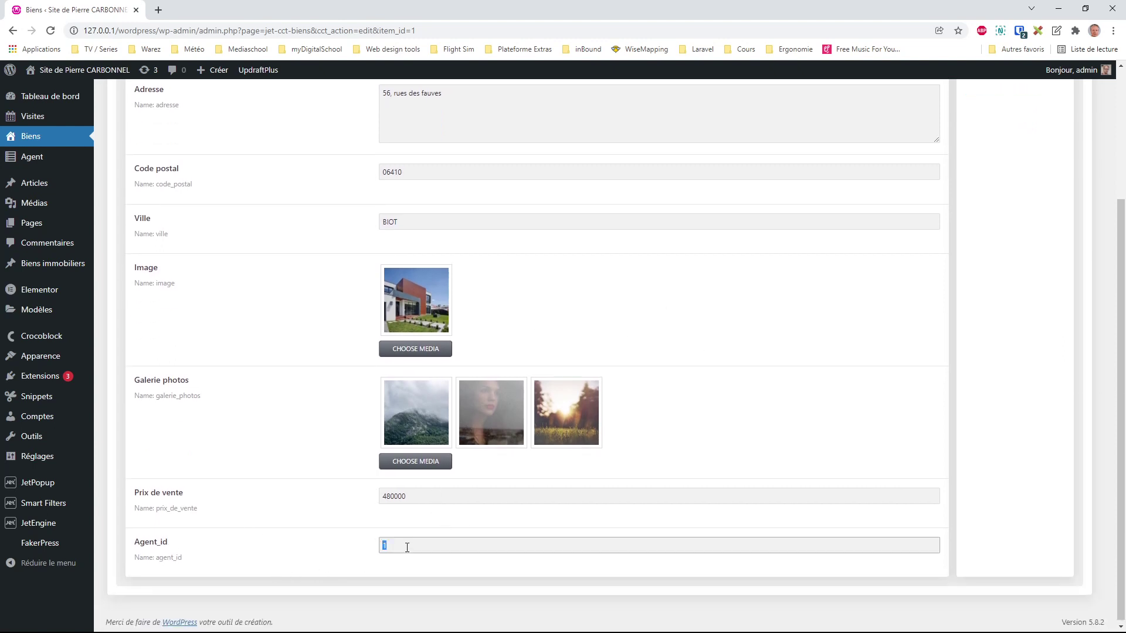
# - Open item #1 of the Agent content type to view its details
pyautogui.click(29, 158)
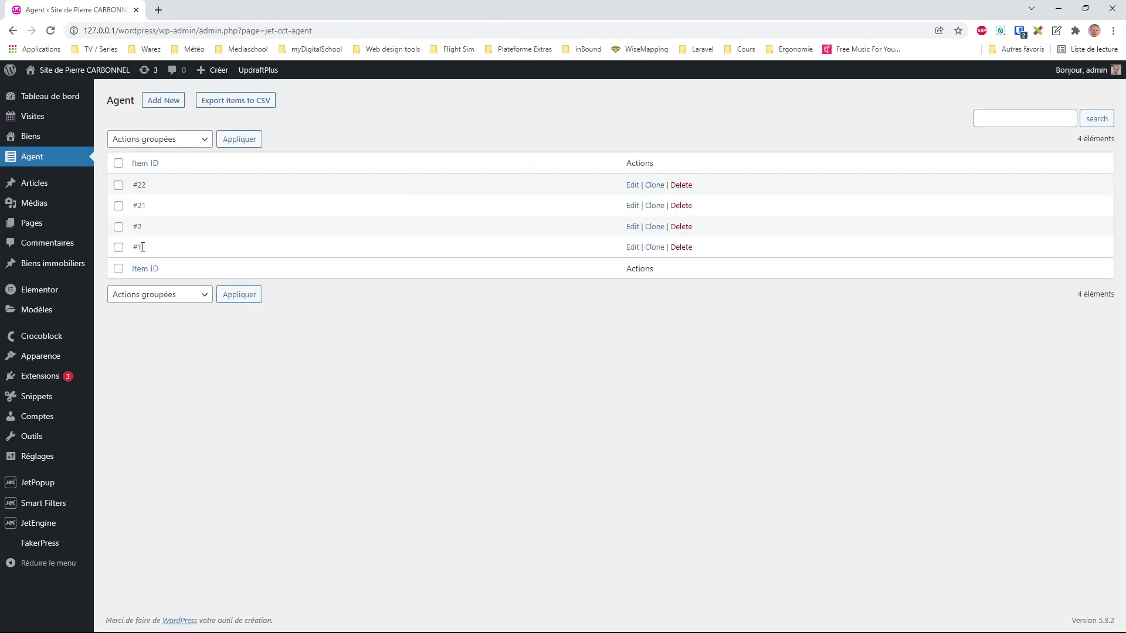
pyautogui.moveTo(133, 247); pyautogui.dragTo(142, 247)
pyautogui.click(632, 247)
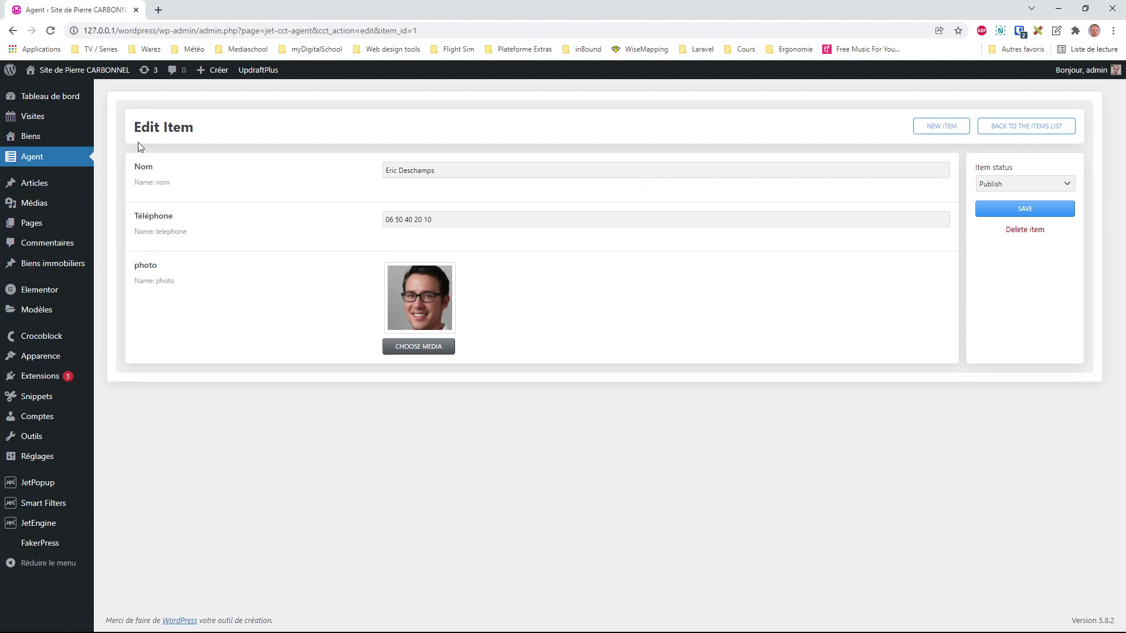
# - Return to the site's home page, examine the Agent column in the fourth agent's properties popup, and close it
pyautogui.click(101, 74)
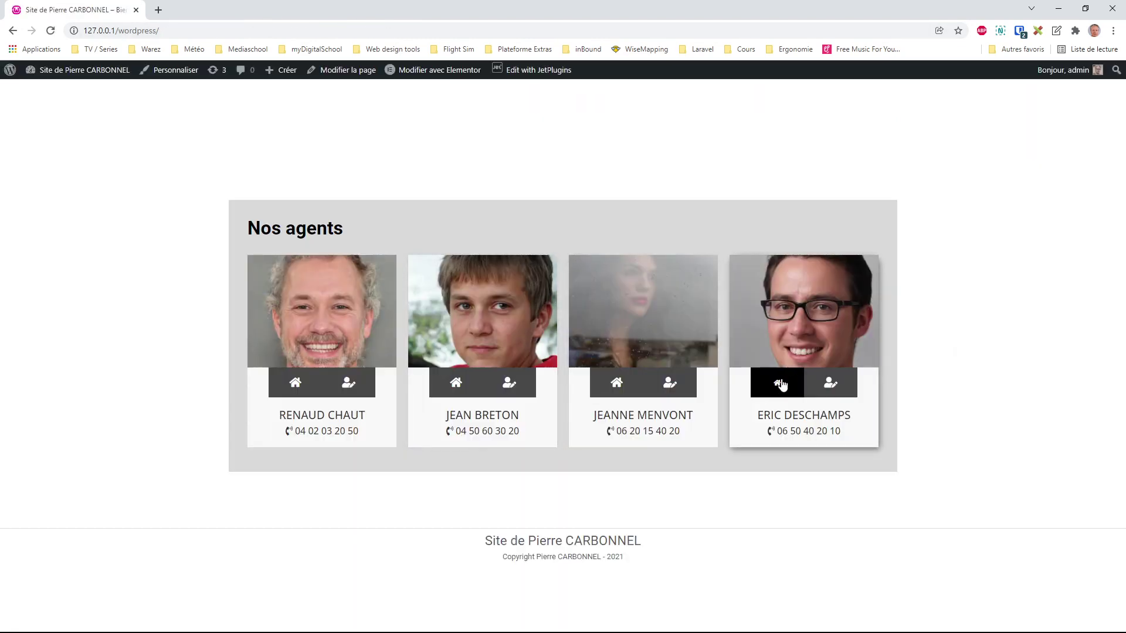
pyautogui.click(775, 387)
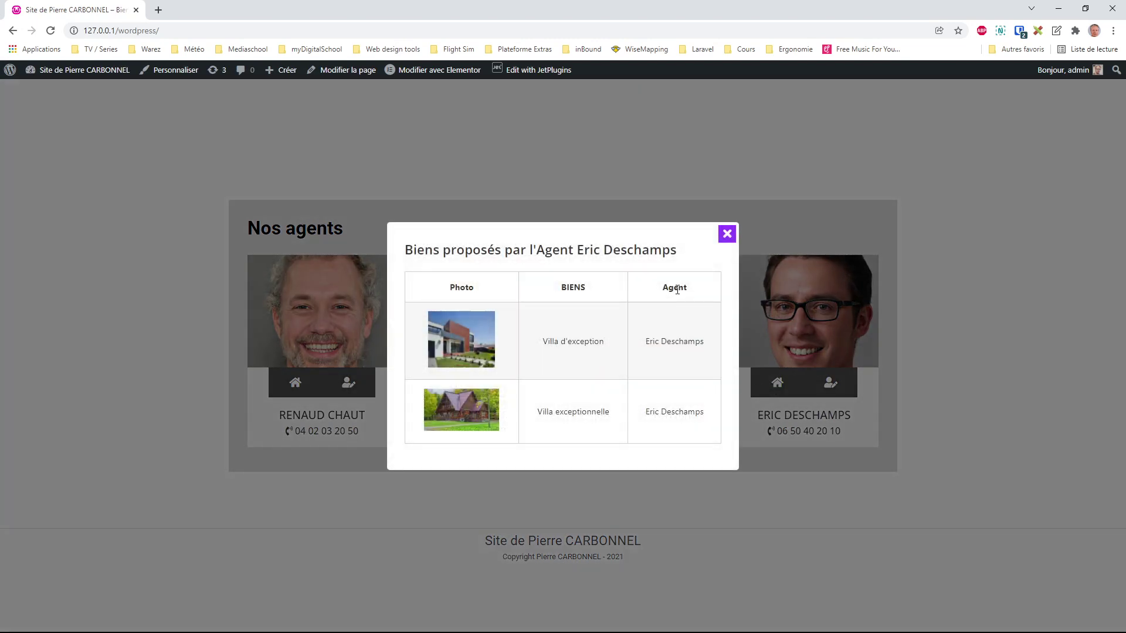
pyautogui.moveTo(703, 342); pyautogui.dragTo(635, 344)
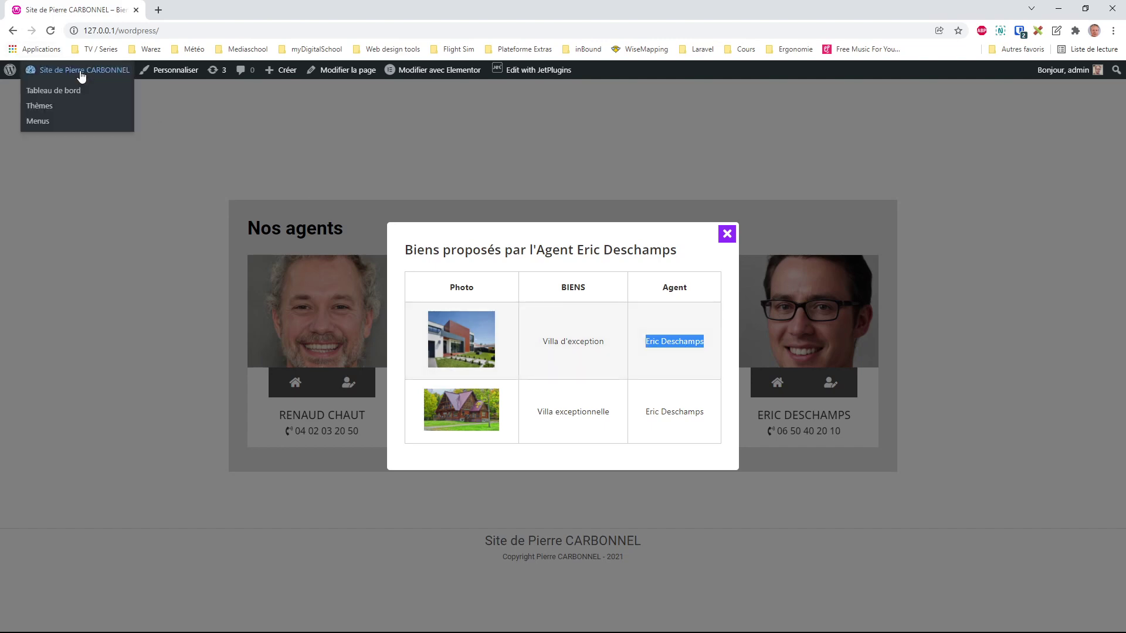
pyautogui.click(727, 236)
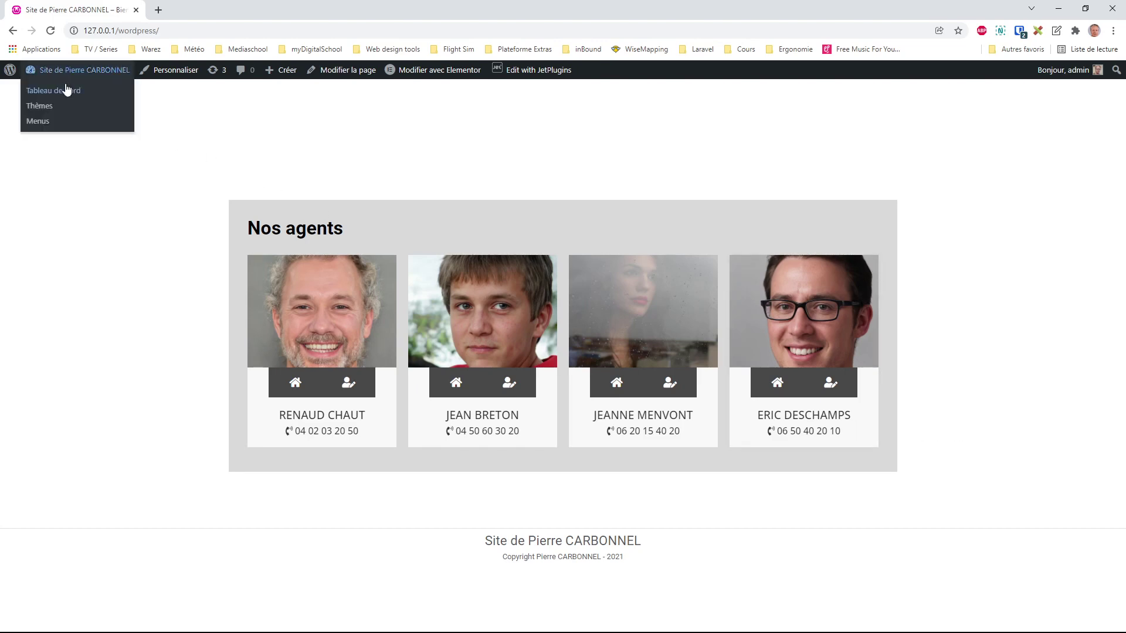
# - Visit the dashboard, return to the home page, and examine the title of the fourth agent's properties popup before closing it
pyautogui.click(66, 90)
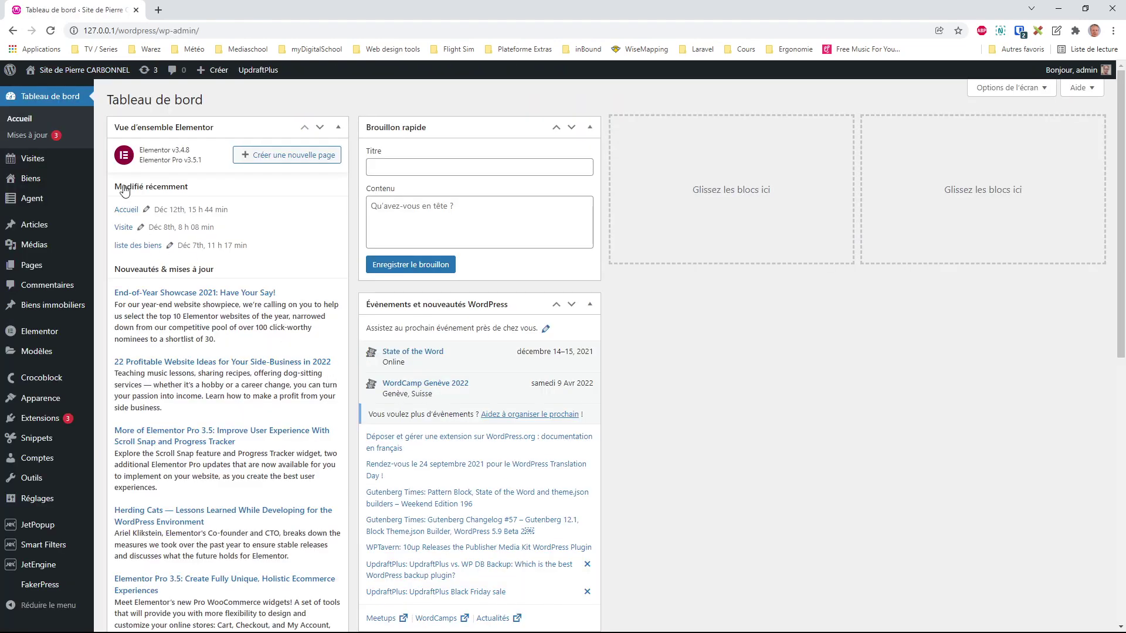
pyautogui.click(51, 71)
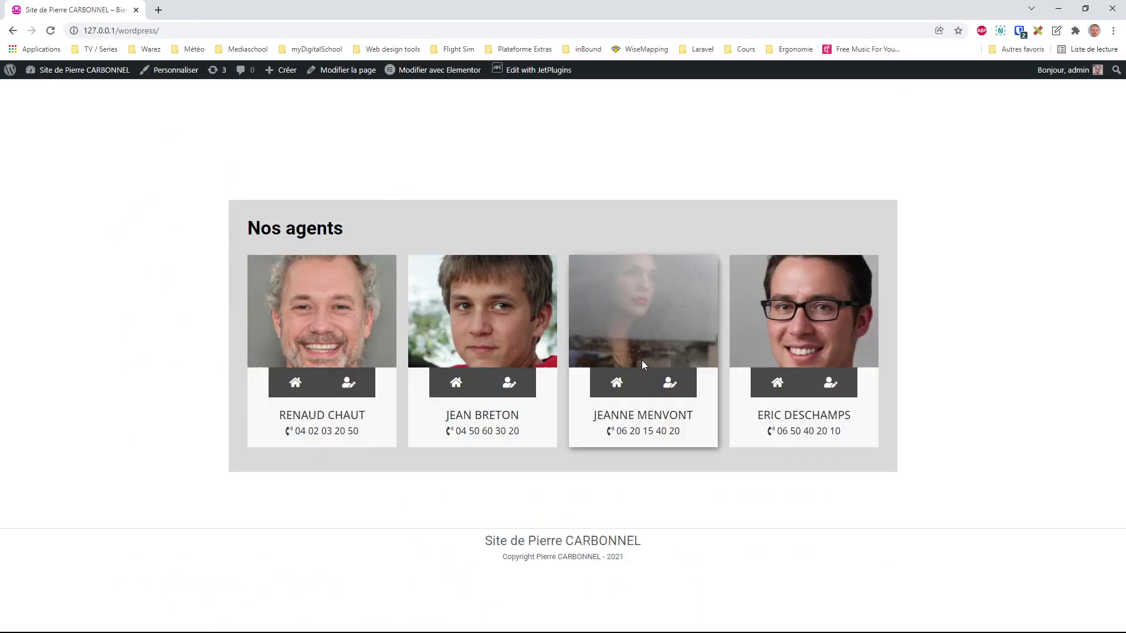
pyautogui.click(777, 382)
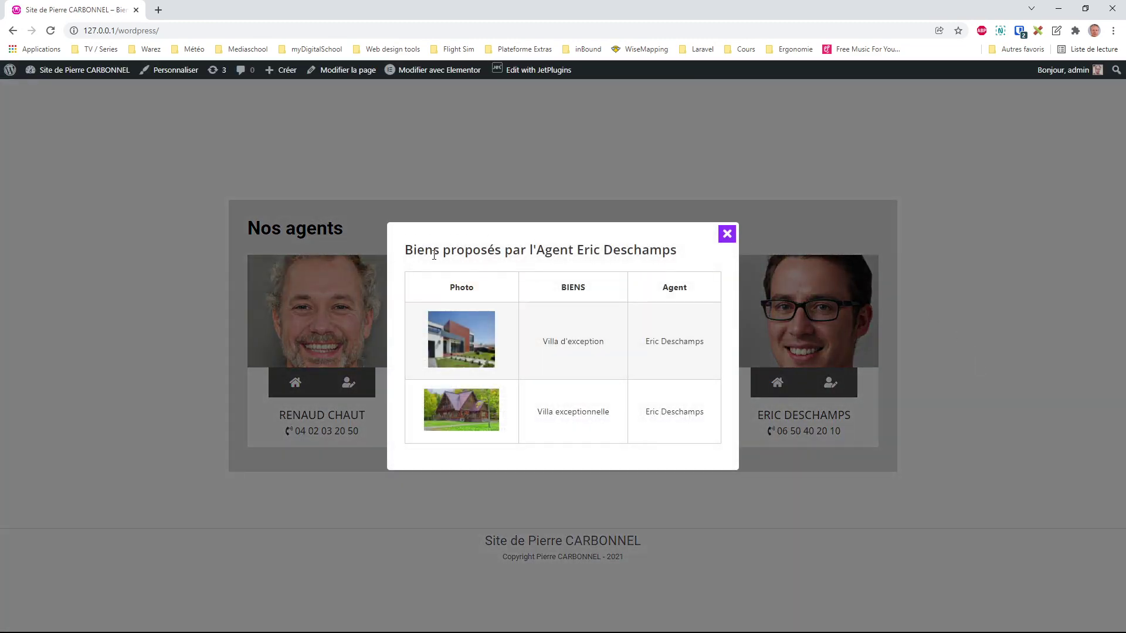
pyautogui.moveTo(434, 255); pyautogui.dragTo(544, 256)
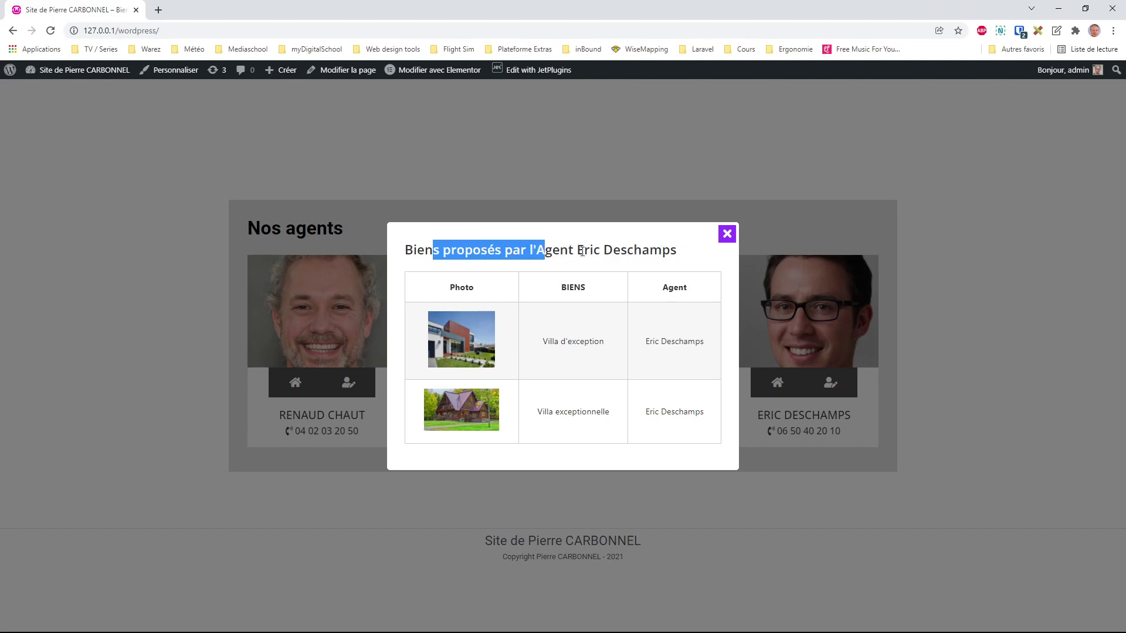
pyautogui.click(727, 234)
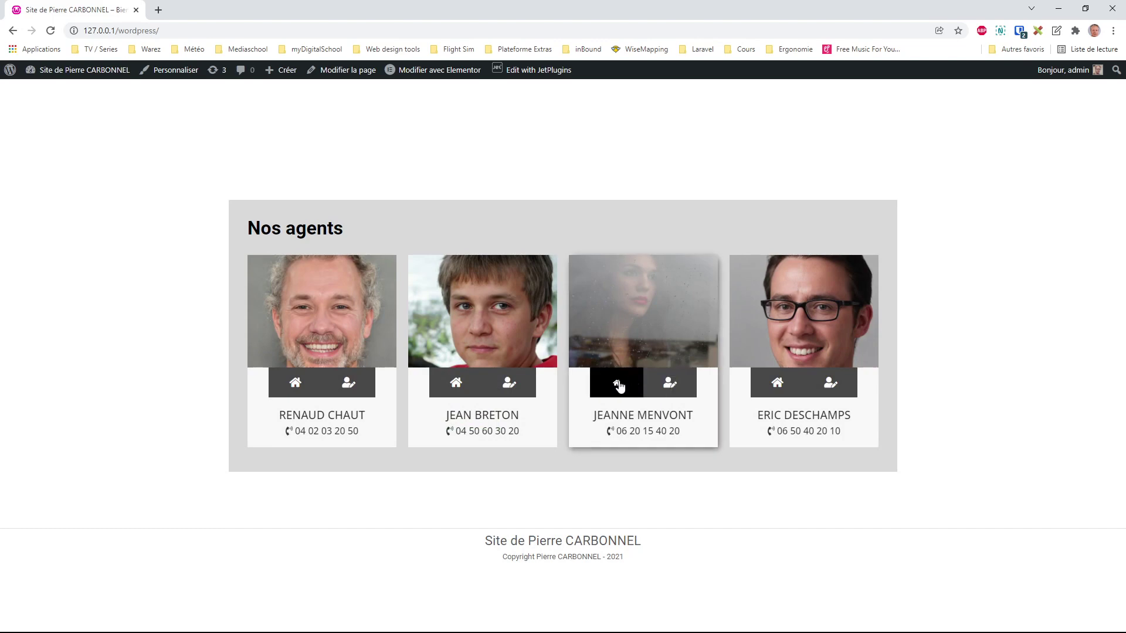
# - Examine the title and the BIENS and Agent columns of the third agent's properties popup, close it, and briefly view the fourth agent's popup
pyautogui.click(617, 382)
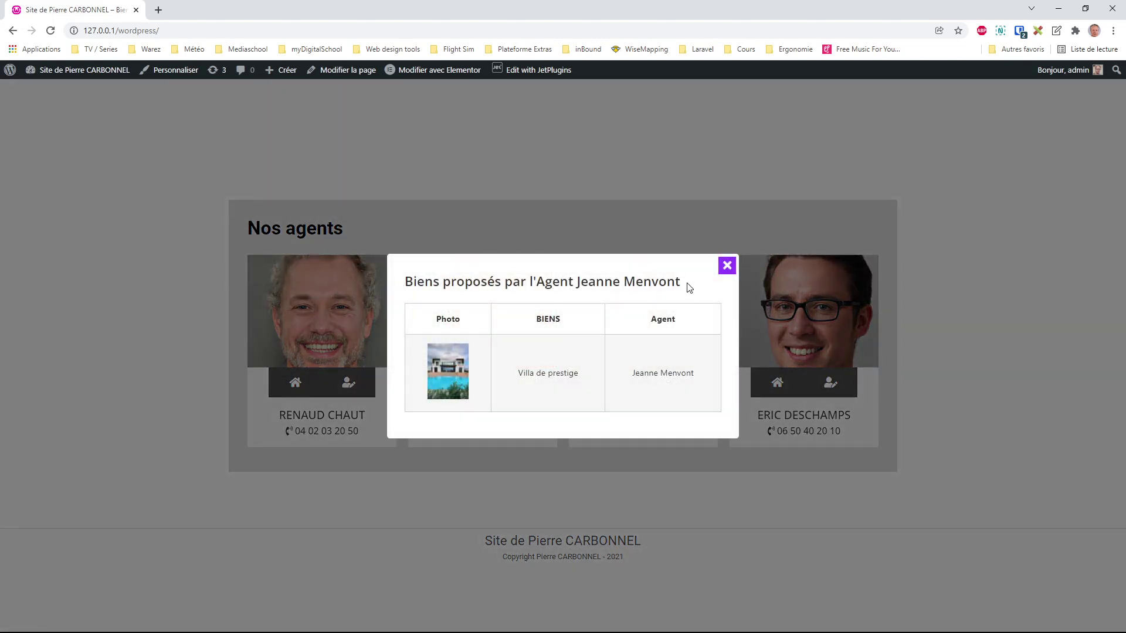
pyautogui.moveTo(689, 287); pyautogui.dragTo(435, 282)
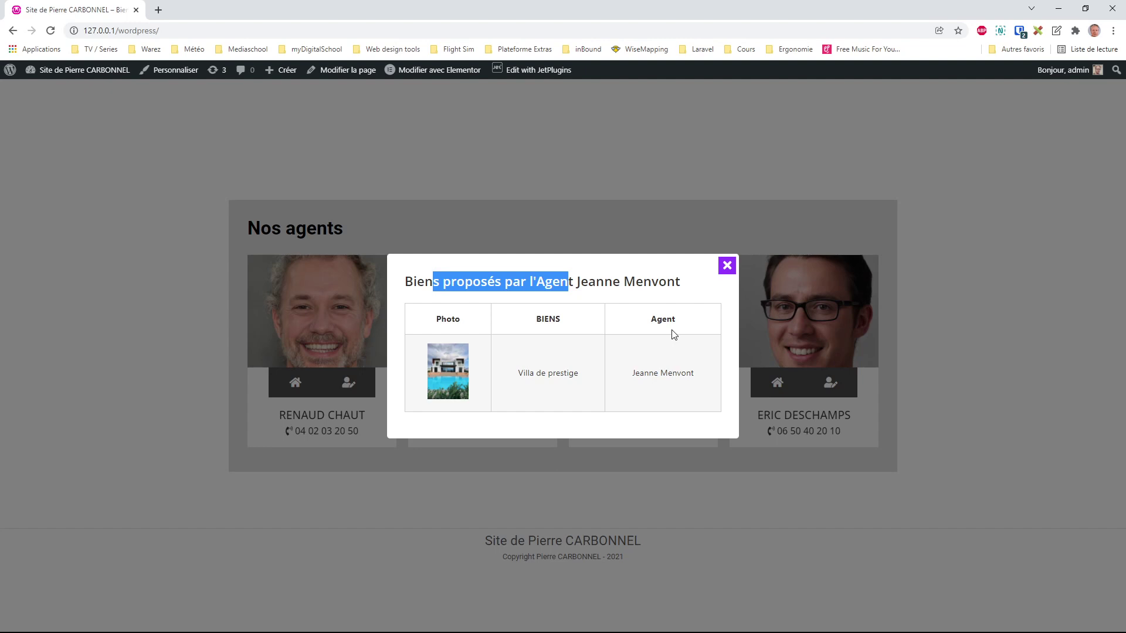
pyautogui.click(465, 320)
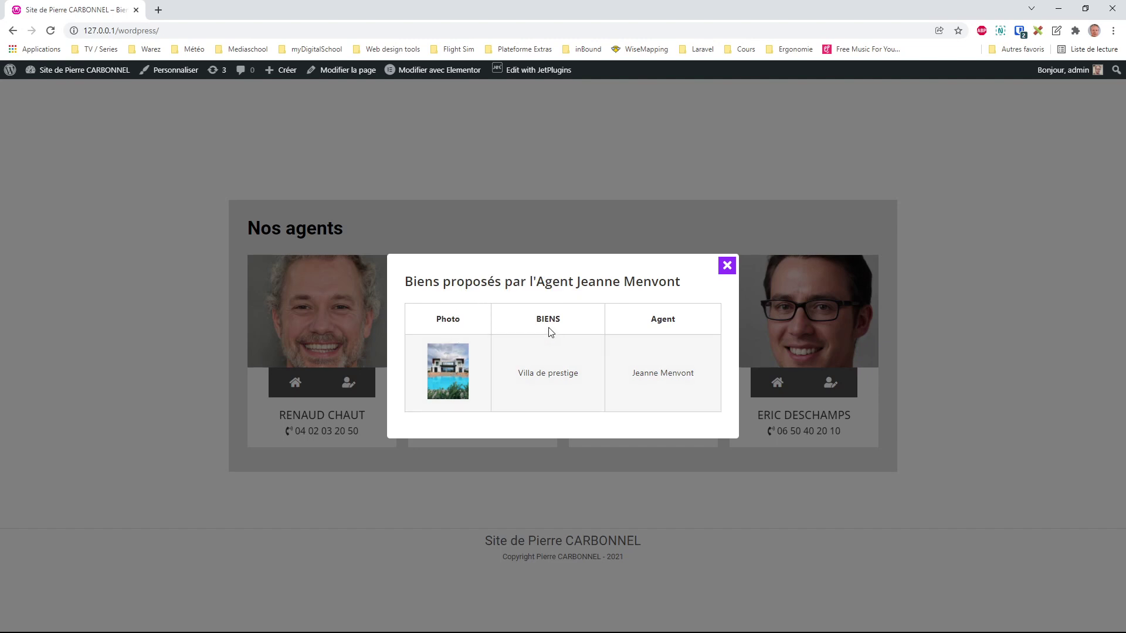
pyautogui.moveTo(537, 376); pyautogui.dragTo(518, 377)
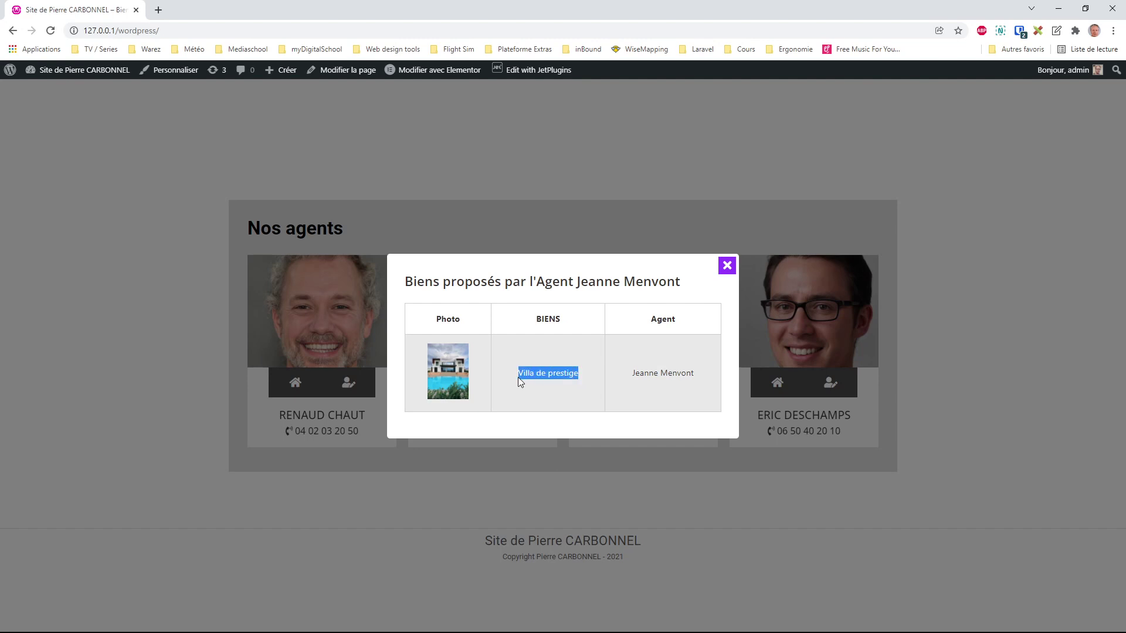
pyautogui.moveTo(681, 320); pyautogui.dragTo(642, 326)
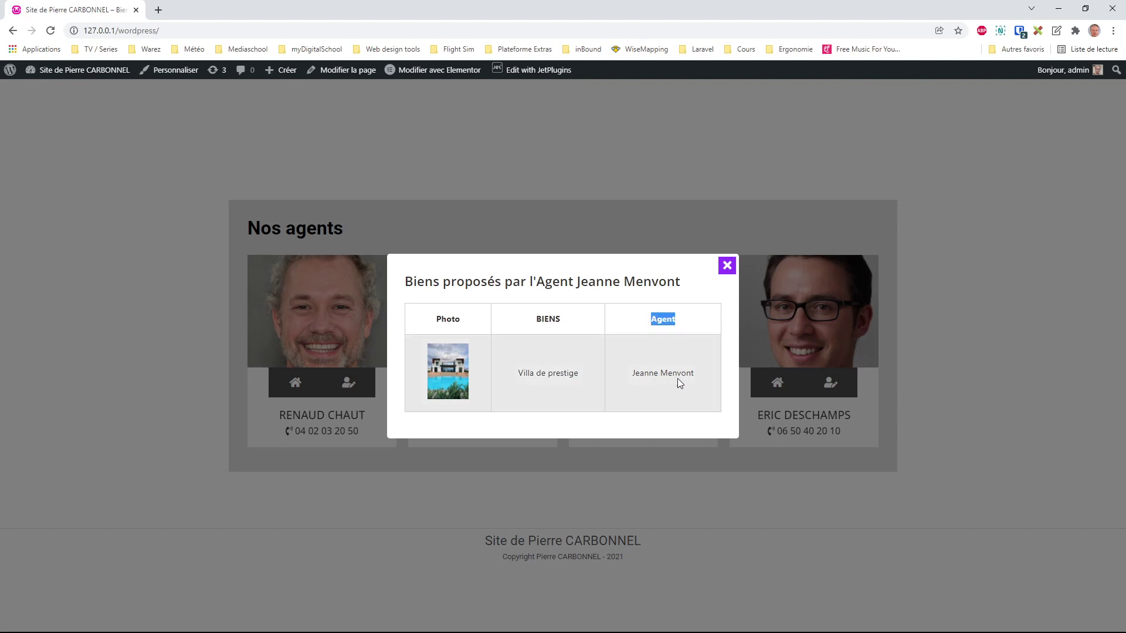
pyautogui.moveTo(701, 375); pyautogui.dragTo(634, 380)
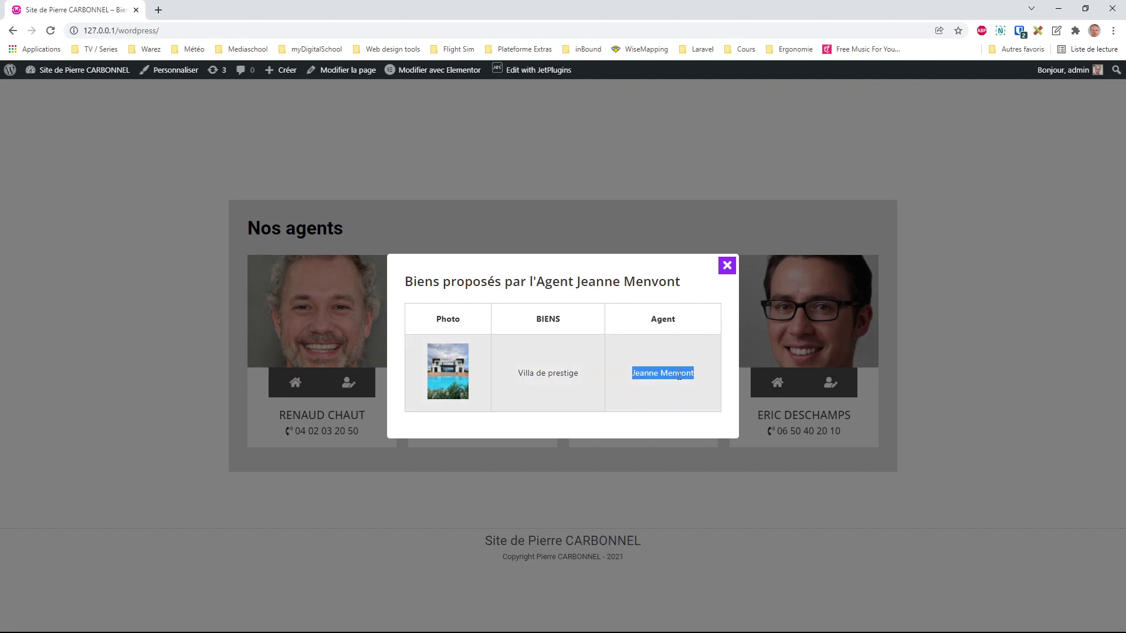
pyautogui.click(725, 267)
pyautogui.click(832, 388)
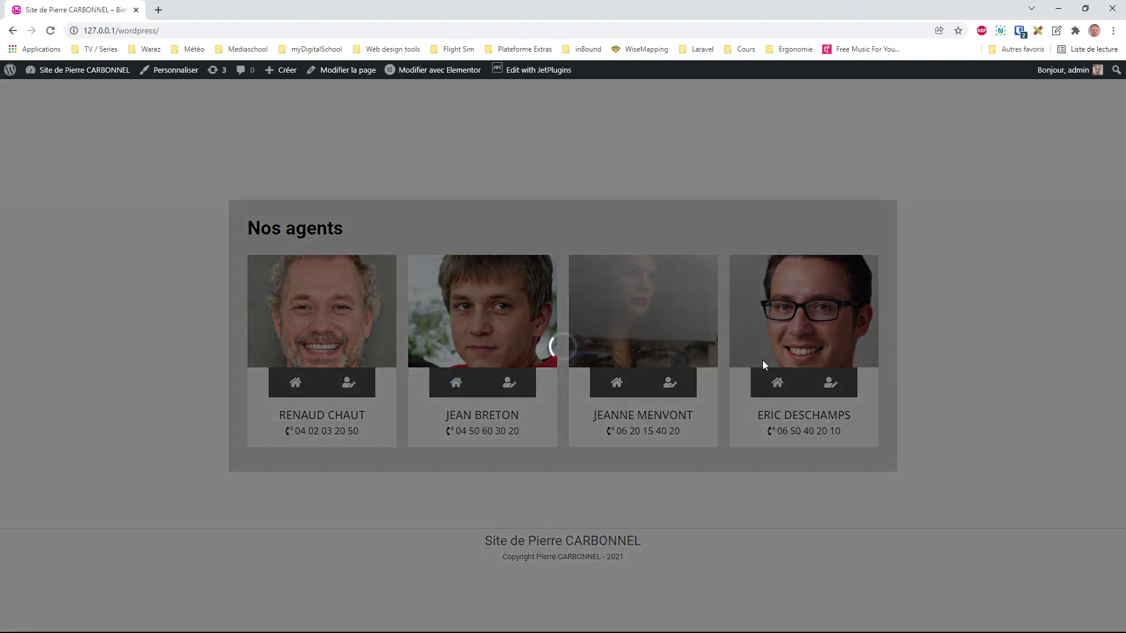
pyautogui.click(726, 234)
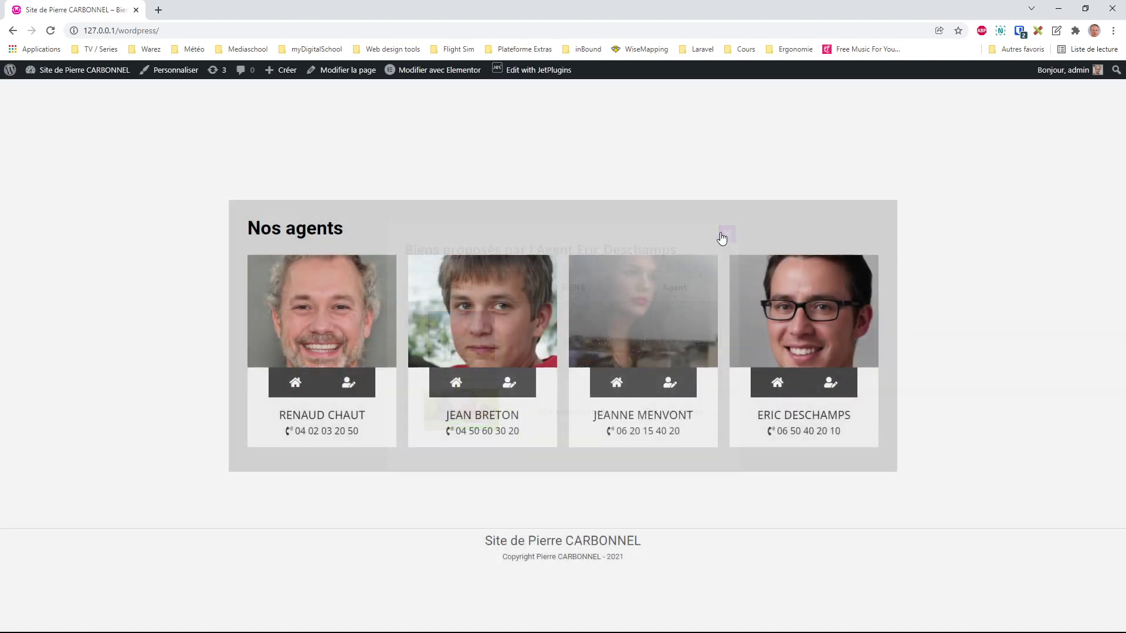
# - Return to the dashboard and open the Biens popup from JetPopup for editing in Elementor
pyautogui.moveTo(85, 73)
pyautogui.click(78, 92)
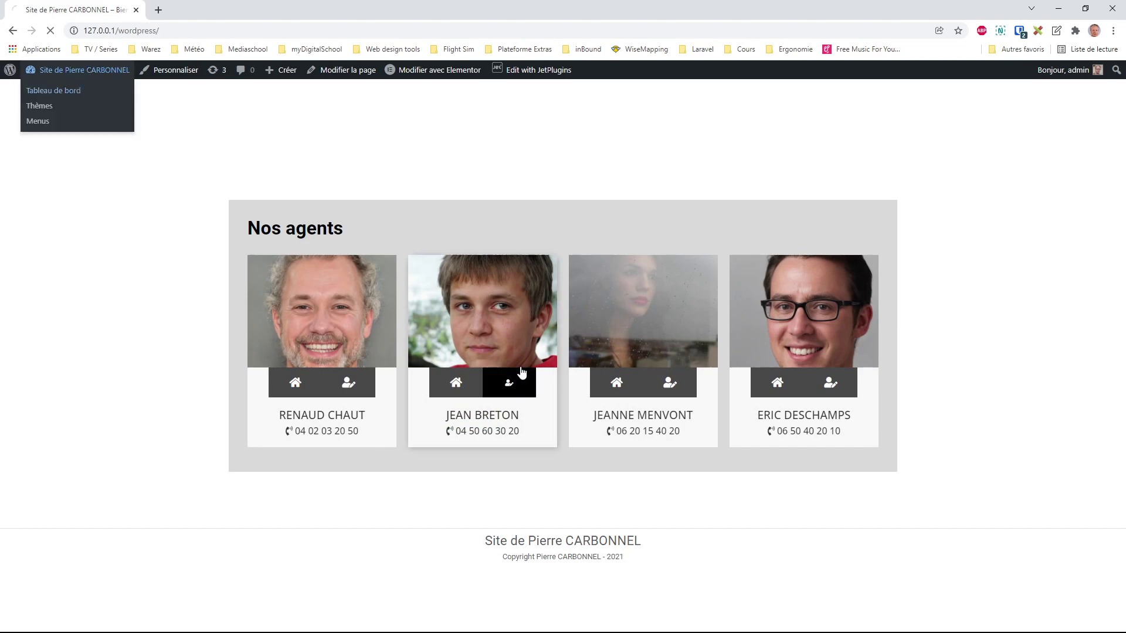
pyautogui.moveTo(82, 526)
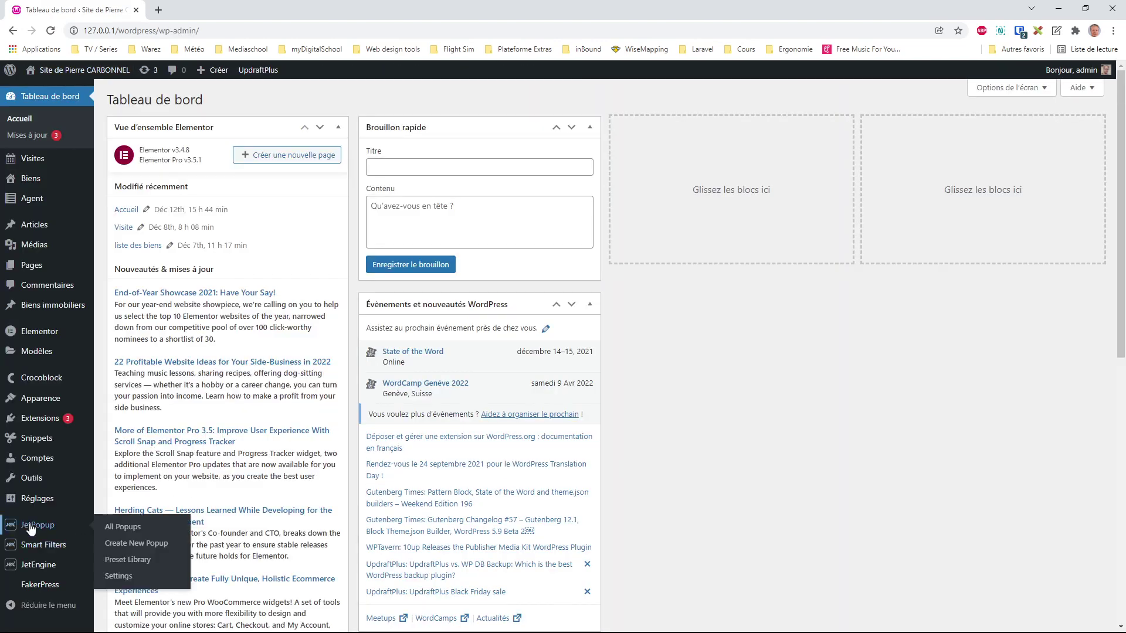
pyautogui.click(136, 533)
pyautogui.click(382, 203)
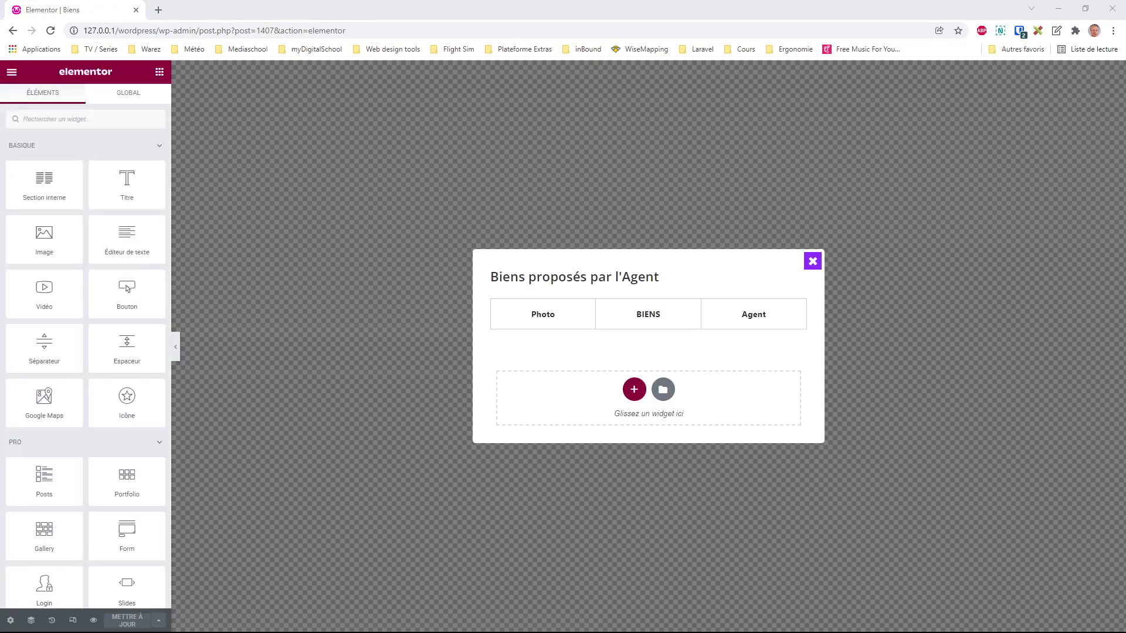
# - Examine the field format and object field of the popup title's Dynamic Field, and the table source of the Dynamic Table below it
pyautogui.click(582, 276)
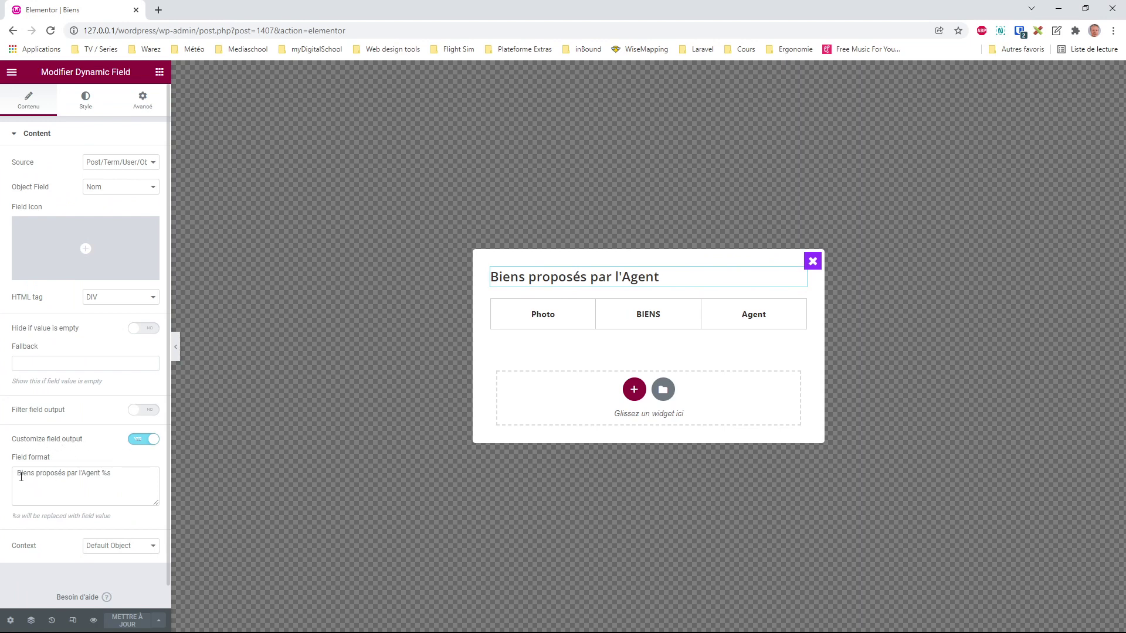
pyautogui.click(117, 472)
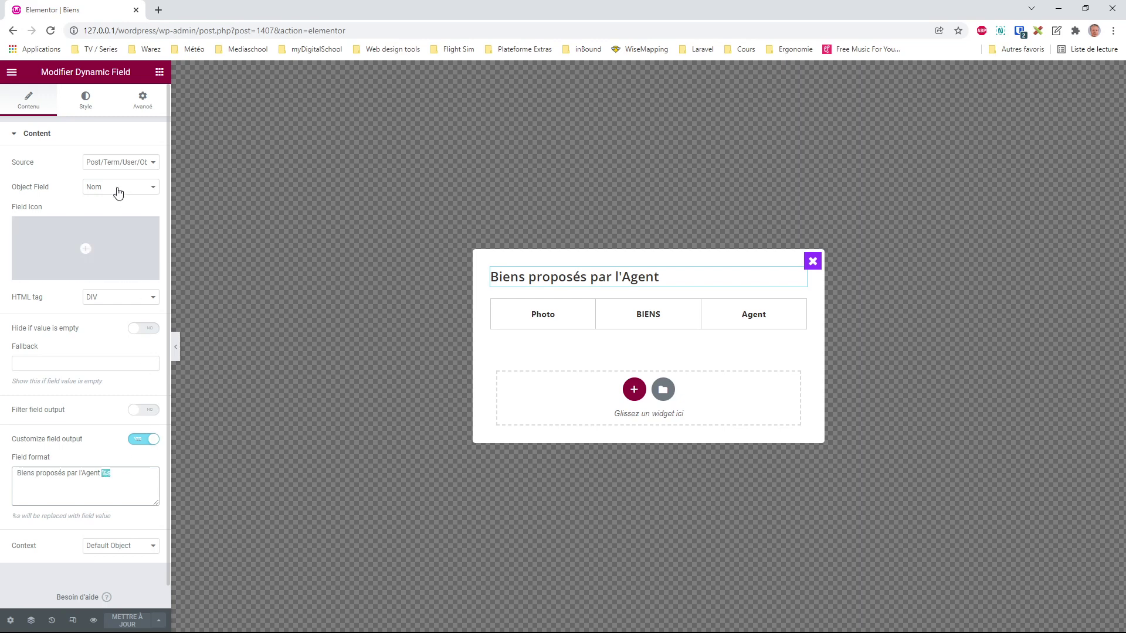
pyautogui.click(118, 192)
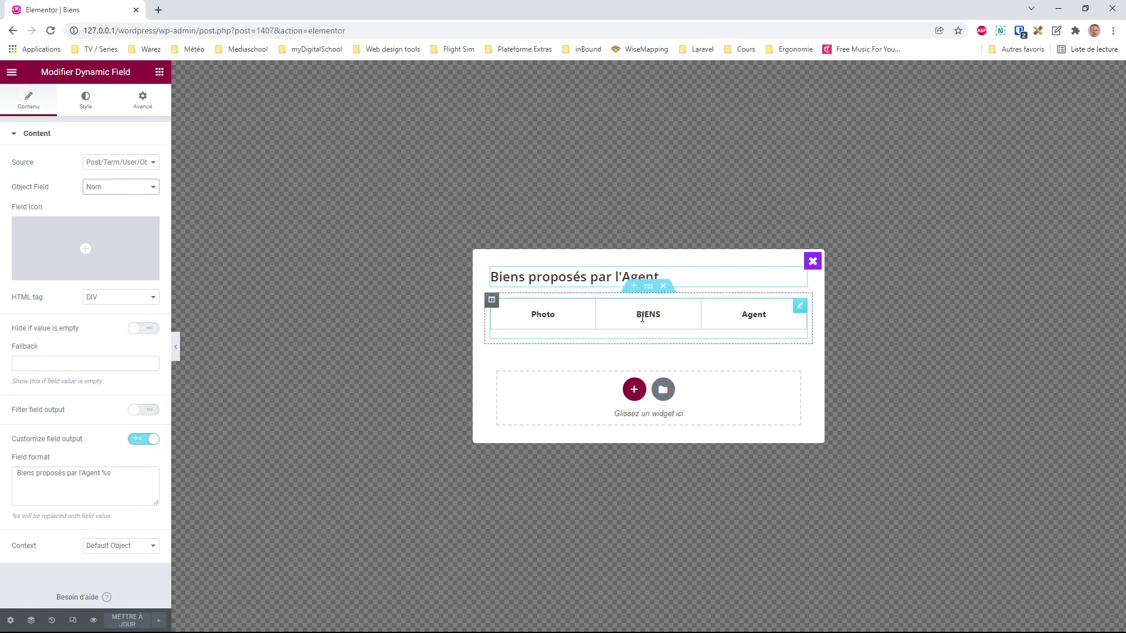
pyautogui.click(800, 306)
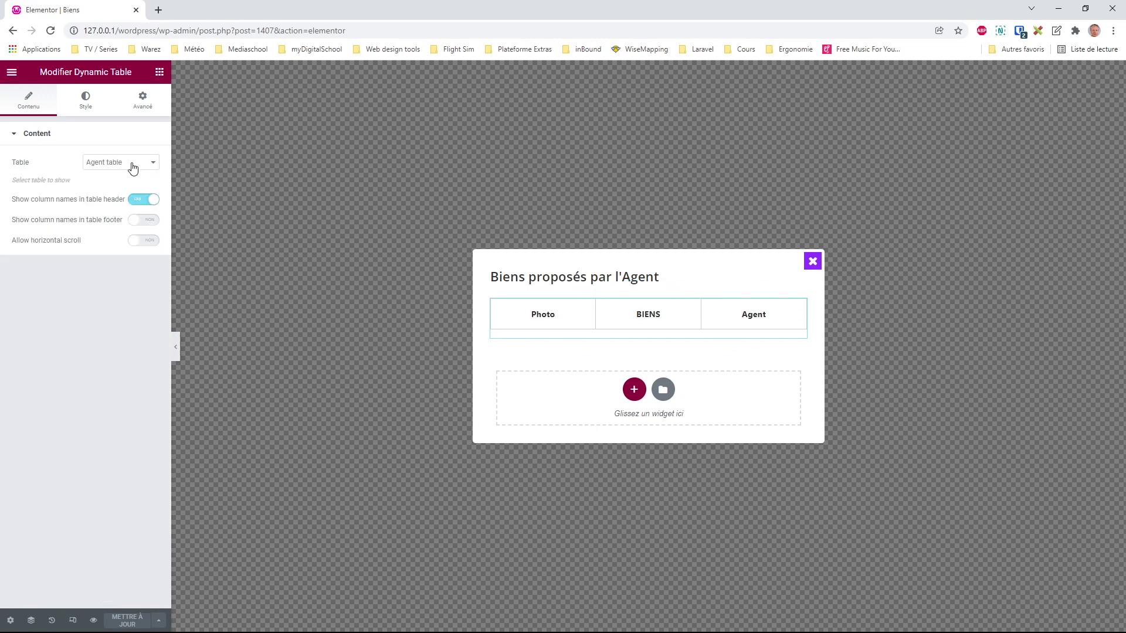
# - Exit the Elementor editor, view the tables list in JetEngine's Tables Builder, and go back to the Biens popup's edit page
pyautogui.click(13, 74)
pyautogui.click(85, 273)
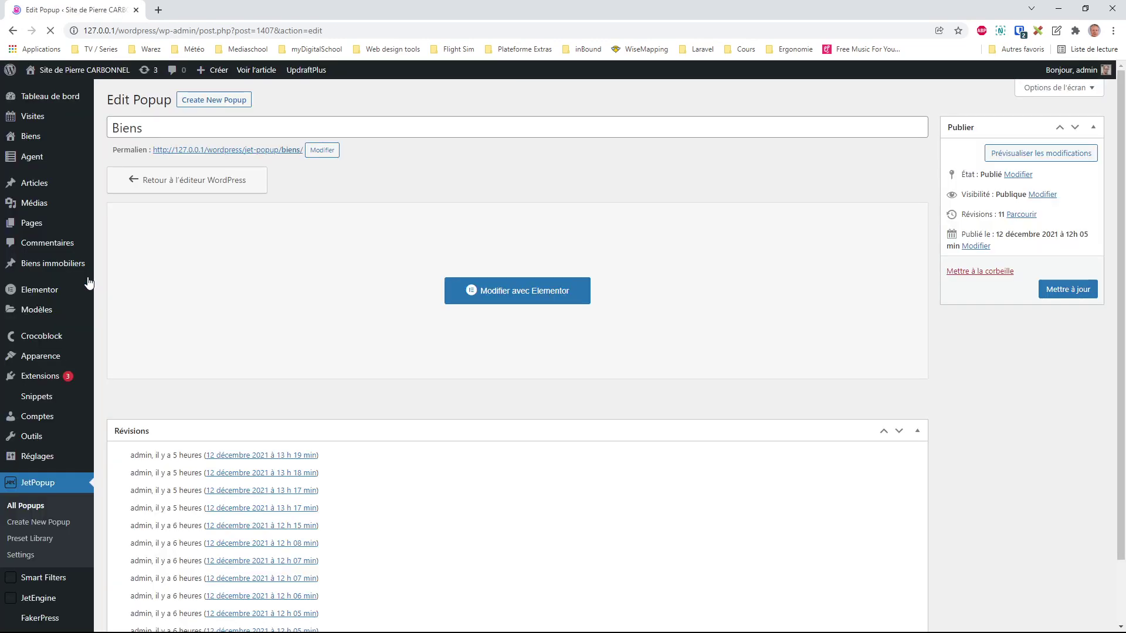
pyautogui.scroll(-1, 69, 485)
pyautogui.moveTo(41, 578)
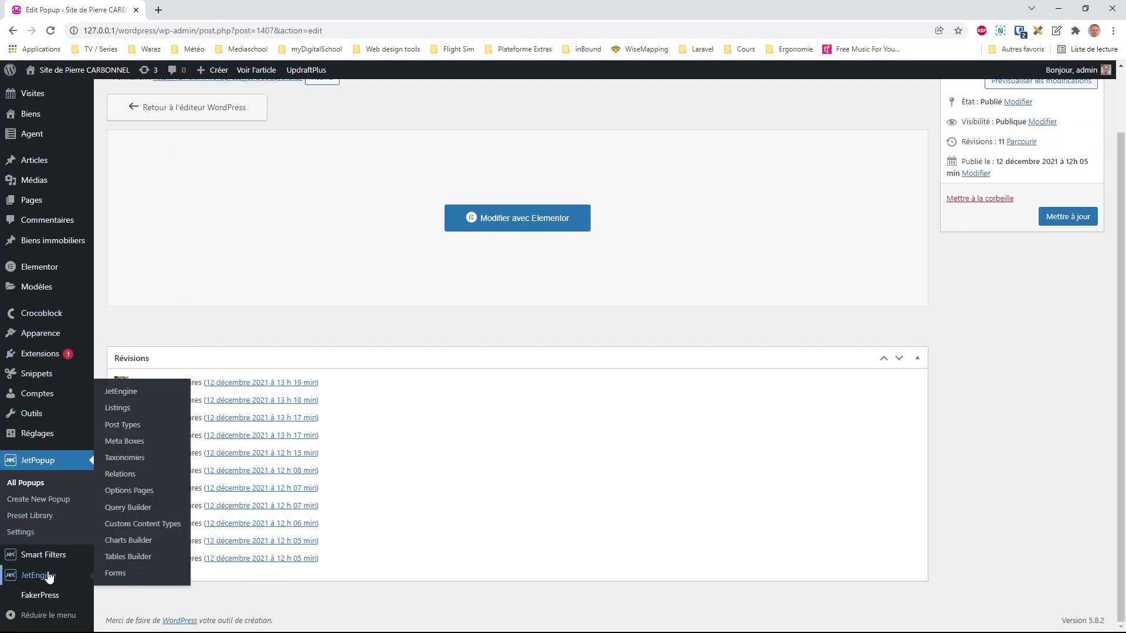
pyautogui.click(129, 566)
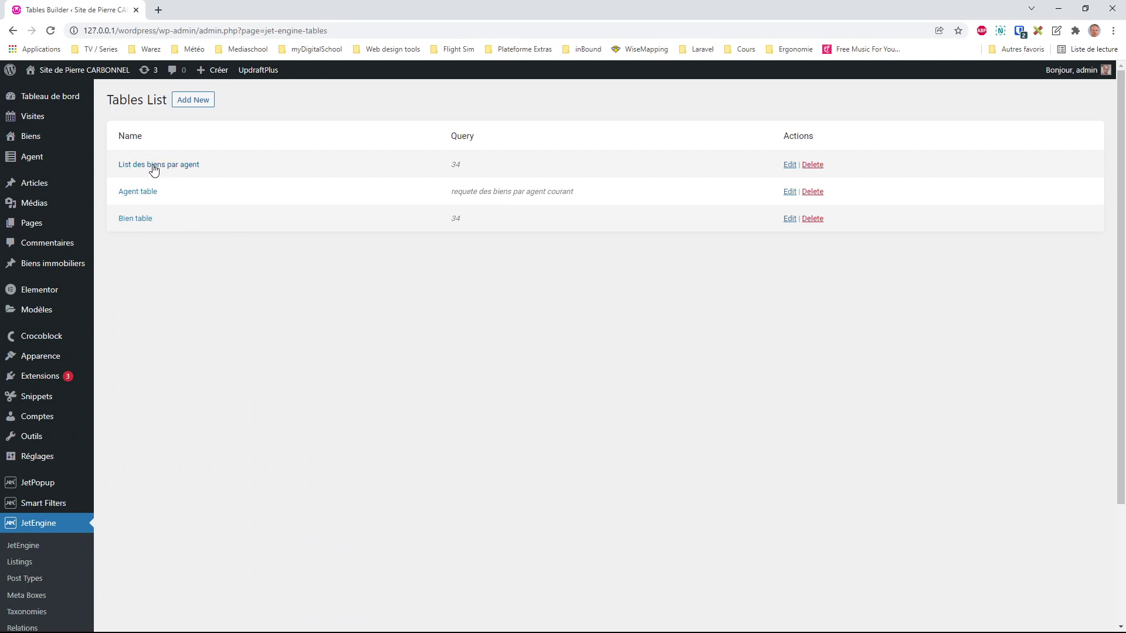
pyautogui.click(13, 31)
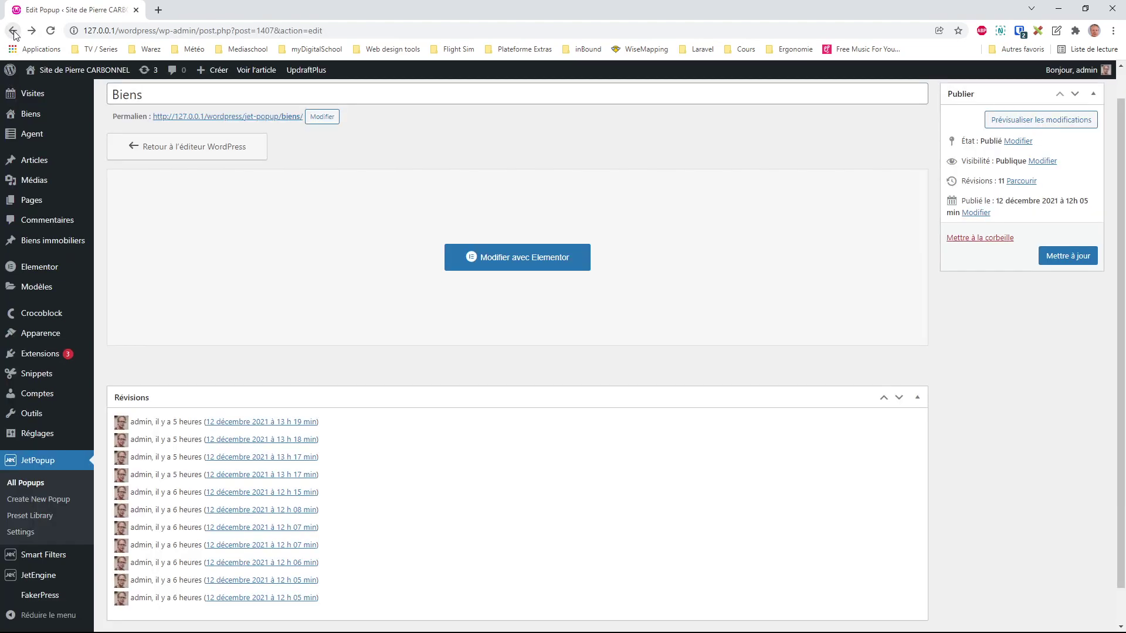
# - Reopen the Biens popup in Elementor, check the Dynamic Table's source table, and return to the WordPress editor
pyautogui.click(13, 31)
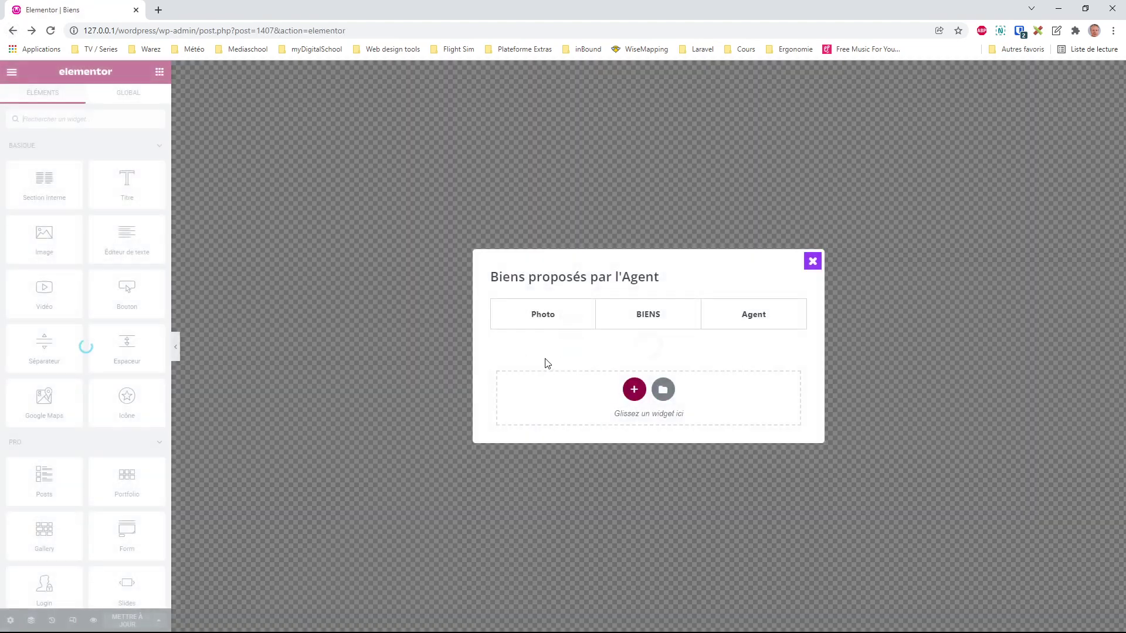
pyautogui.click(798, 312)
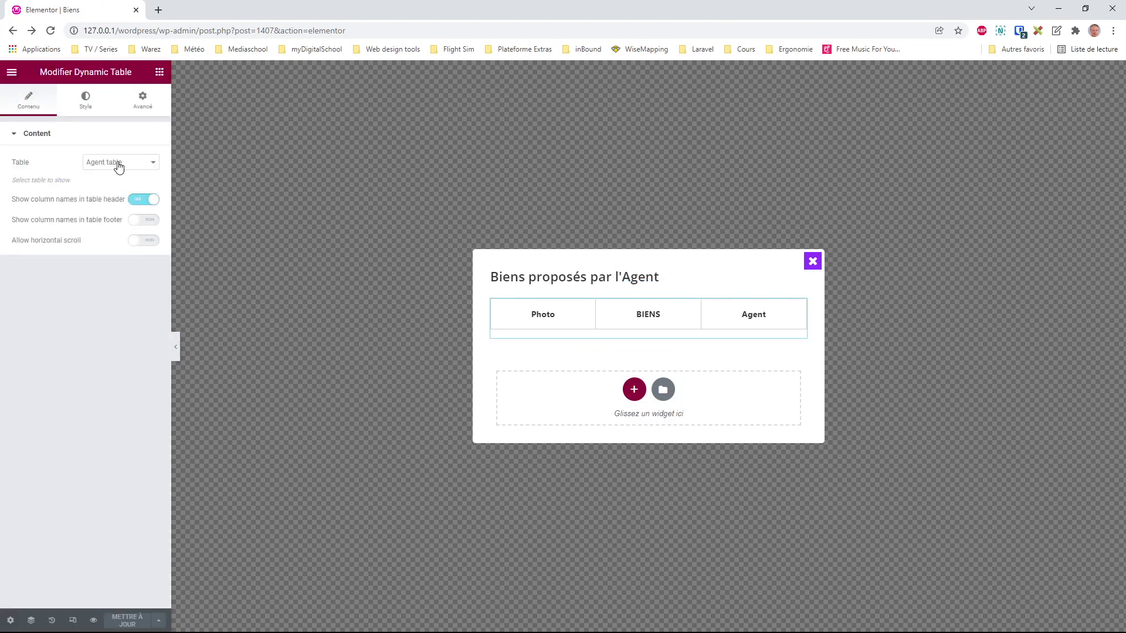
pyautogui.click(12, 71)
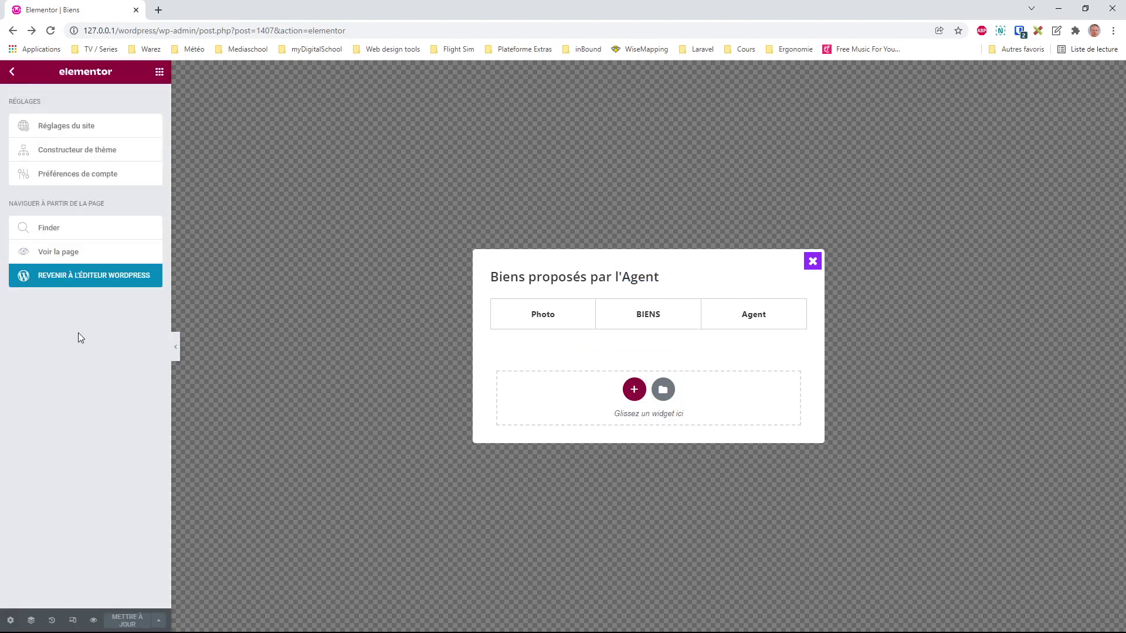
pyautogui.click(85, 277)
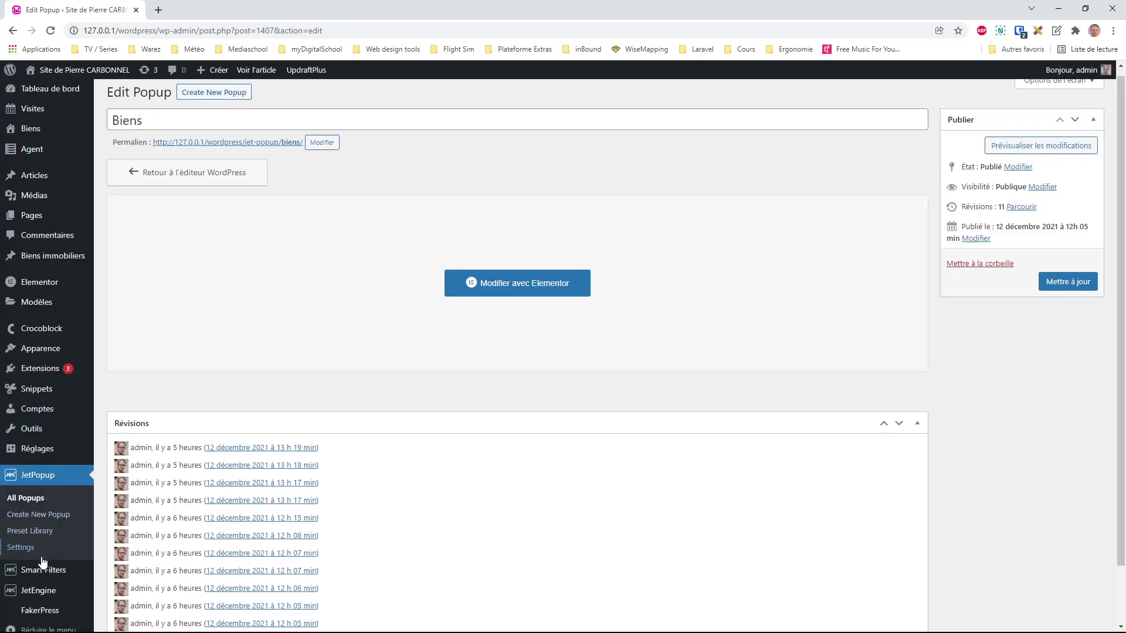
# - Open the Agent table for editing from JetEngine's Tables Builder
pyautogui.scroll(-2, 47, 557)
pyautogui.moveTo(40, 578)
pyautogui.click(126, 556)
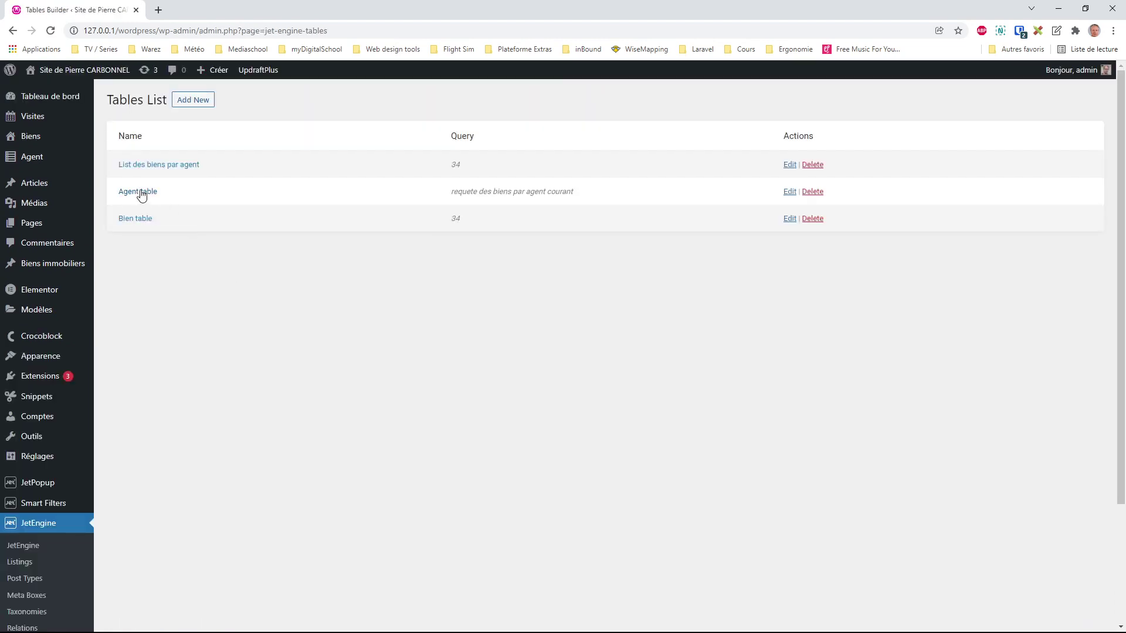
pyautogui.click(130, 192)
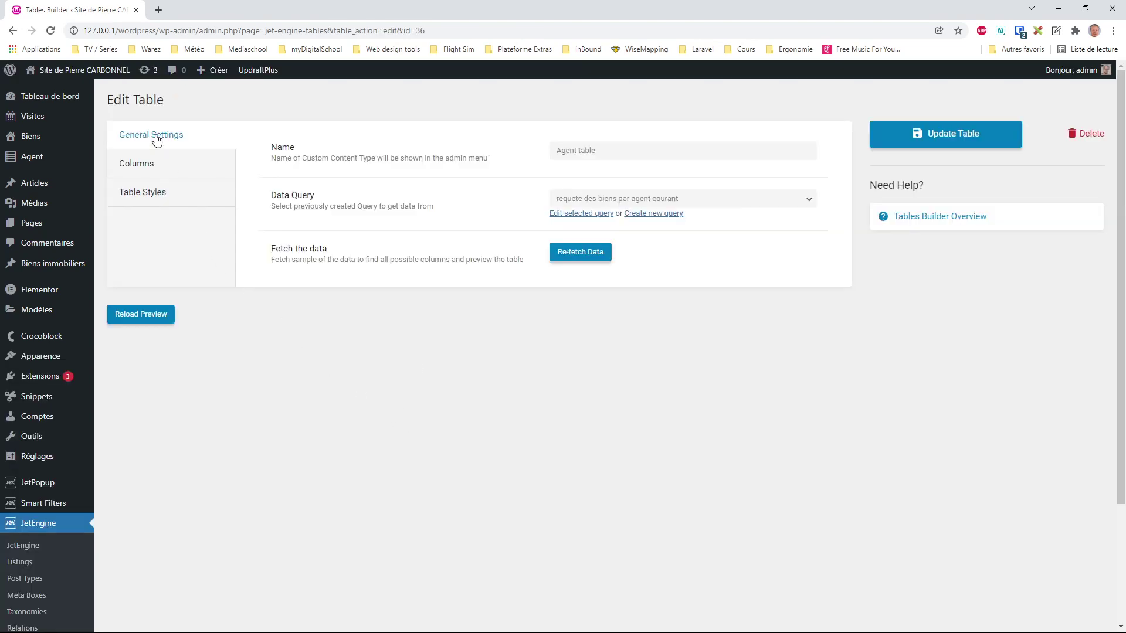
# - Examine the Agent table's columns, and its name and data query in the general settings
pyautogui.click(144, 168)
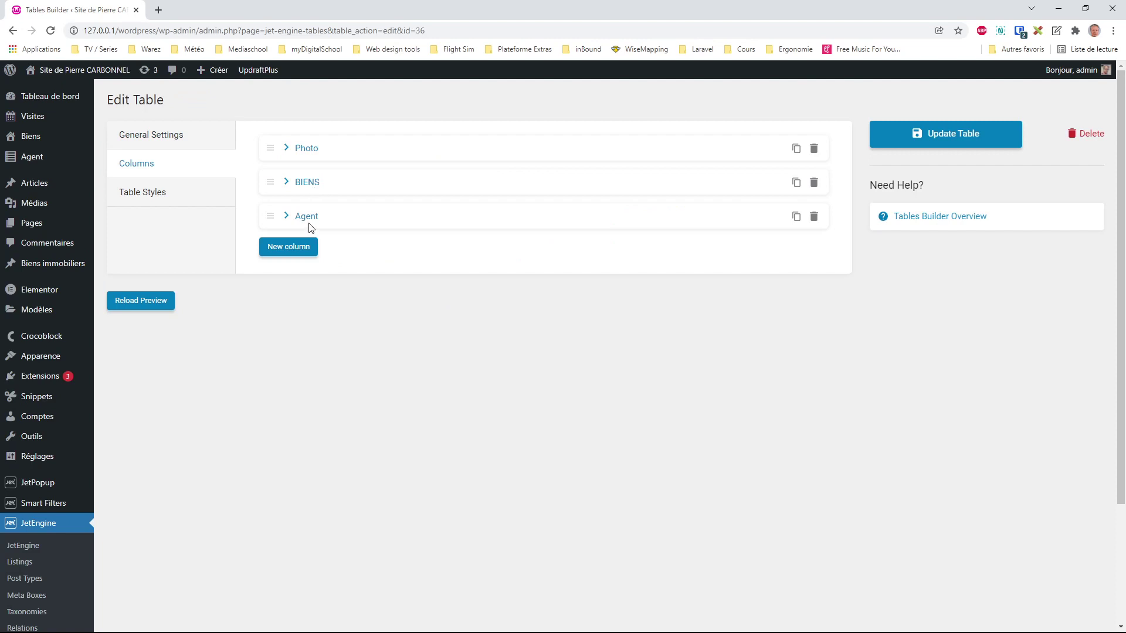
pyautogui.click(157, 137)
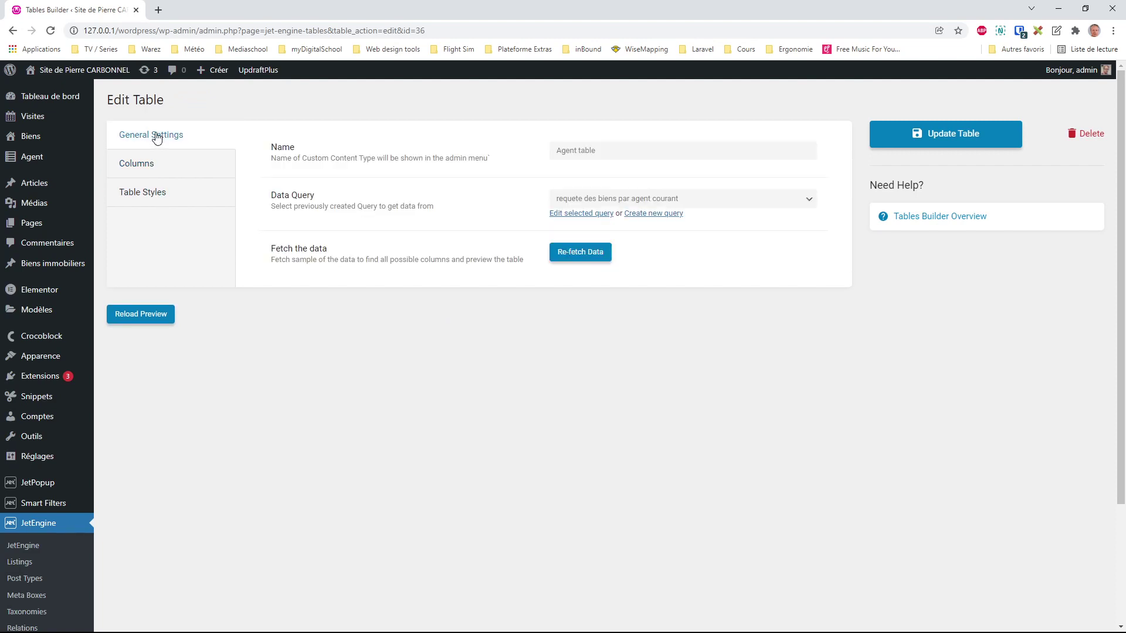
pyautogui.moveTo(610, 150); pyautogui.dragTo(551, 155)
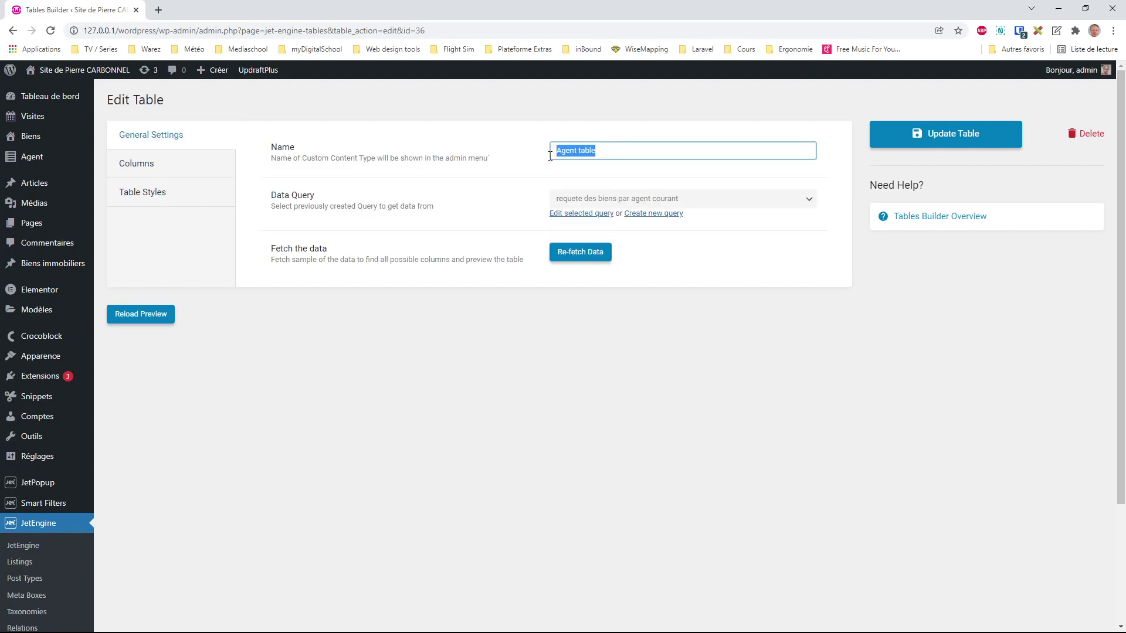
pyautogui.moveTo(324, 199); pyautogui.dragTo(263, 200)
pyautogui.click(669, 204)
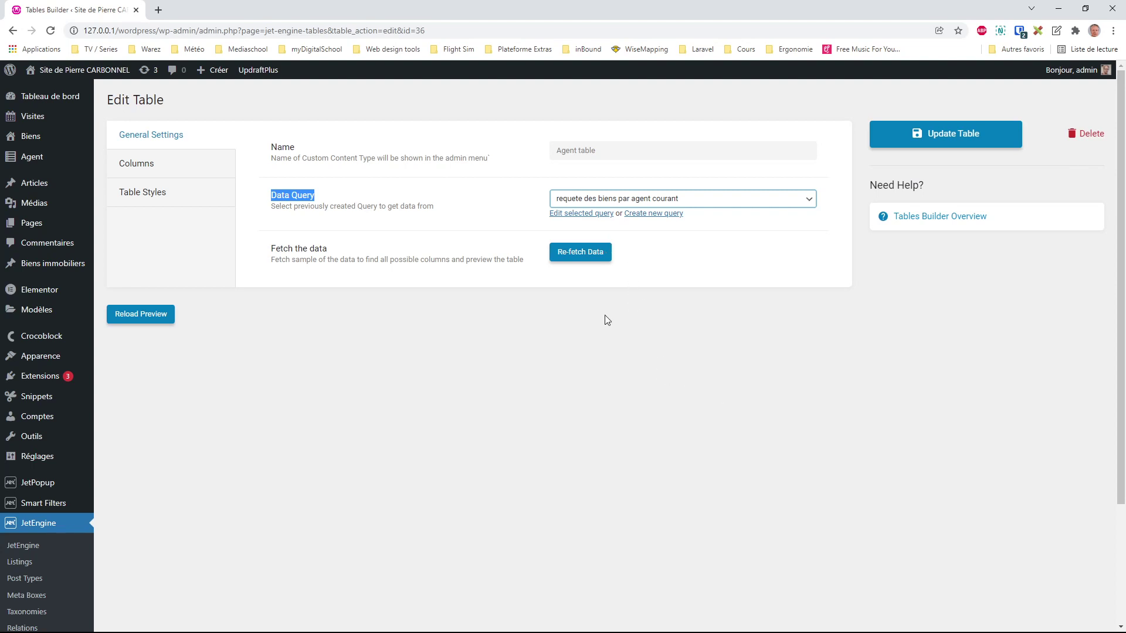
pyautogui.click(623, 366)
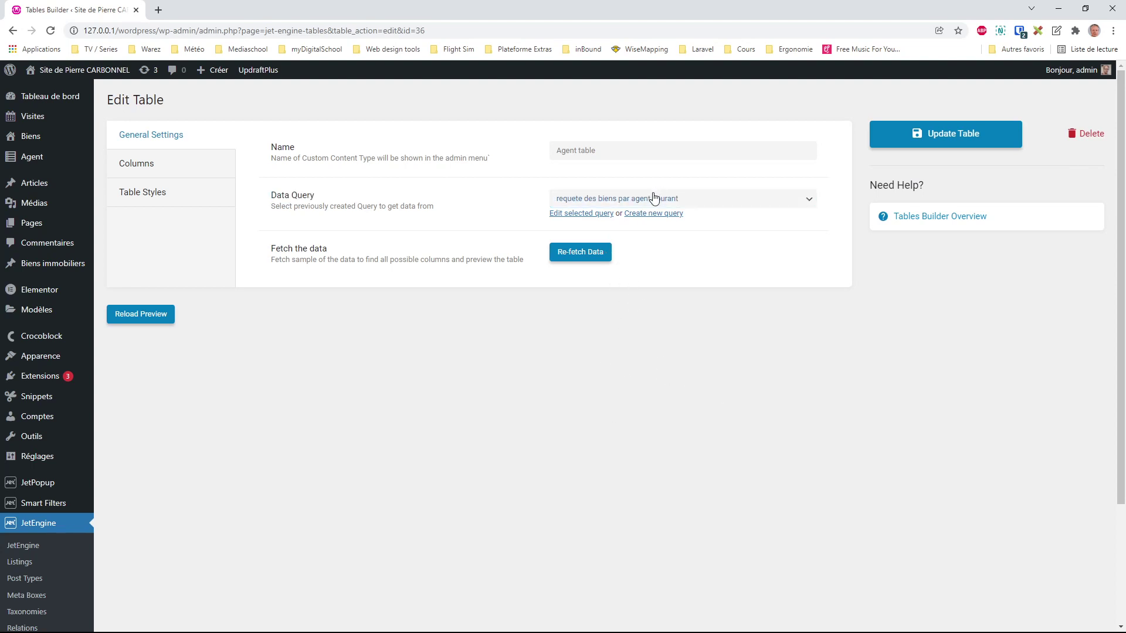
# - Open the query "requete des biens par agent courant" from the Query Builder and examine its query type and source table
pyautogui.scroll(-3, 71, 518)
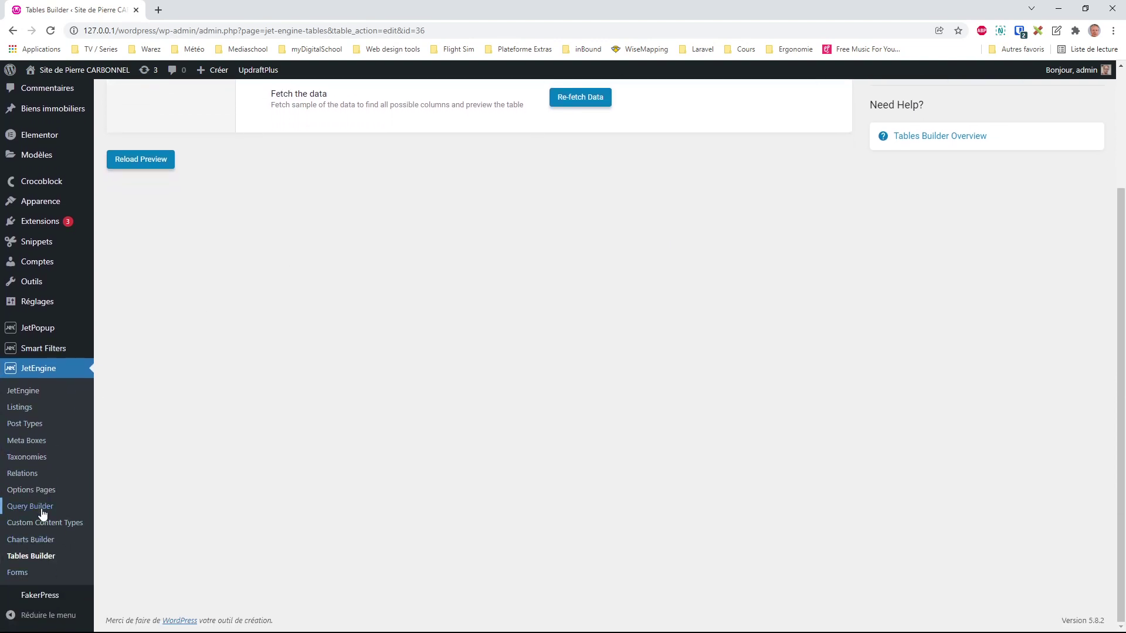
pyautogui.click(42, 509)
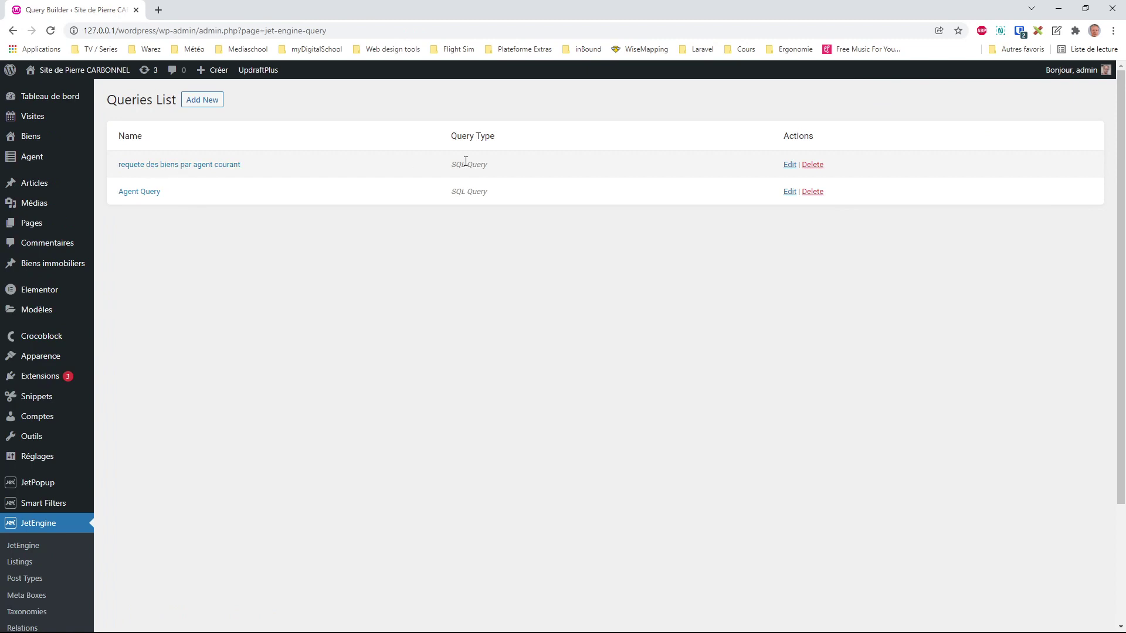
pyautogui.click(211, 165)
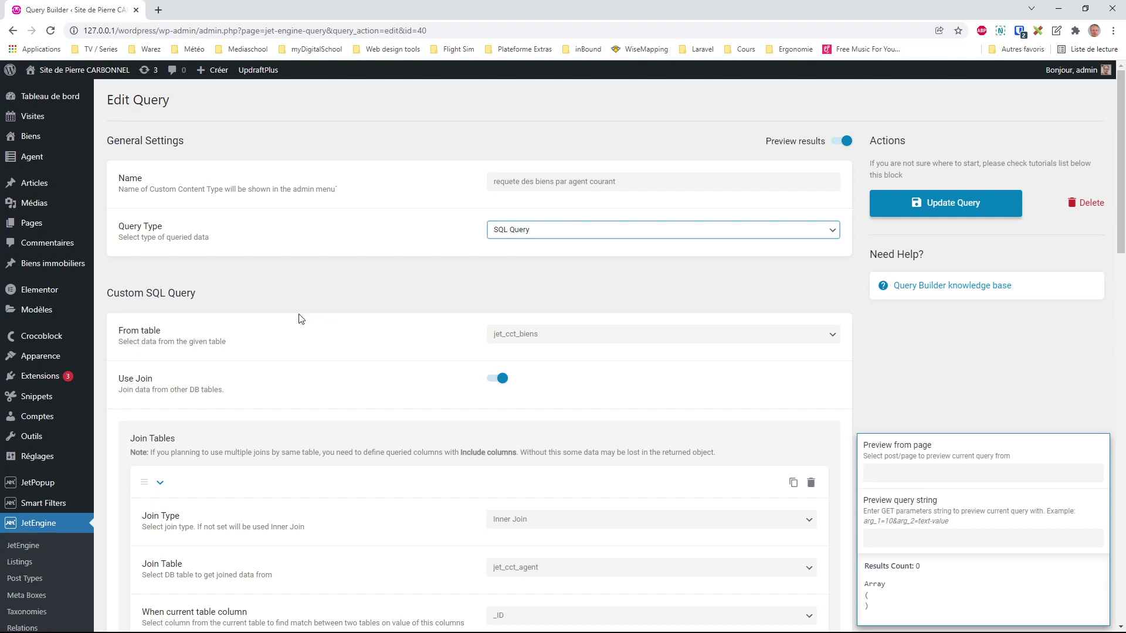
pyautogui.click(550, 338)
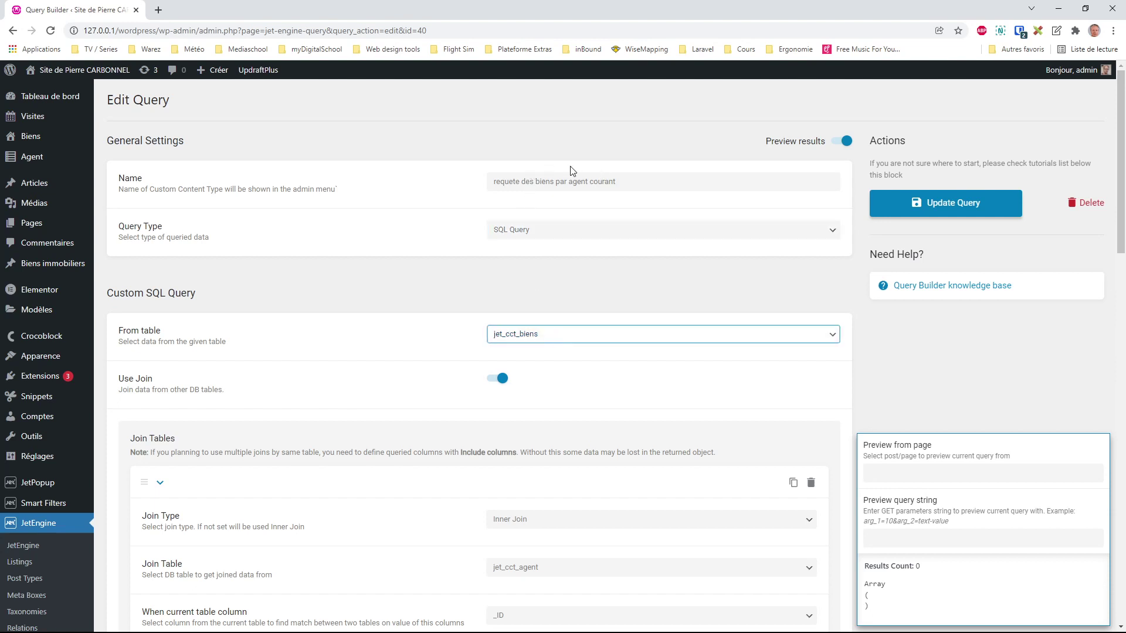
pyautogui.click(419, 367)
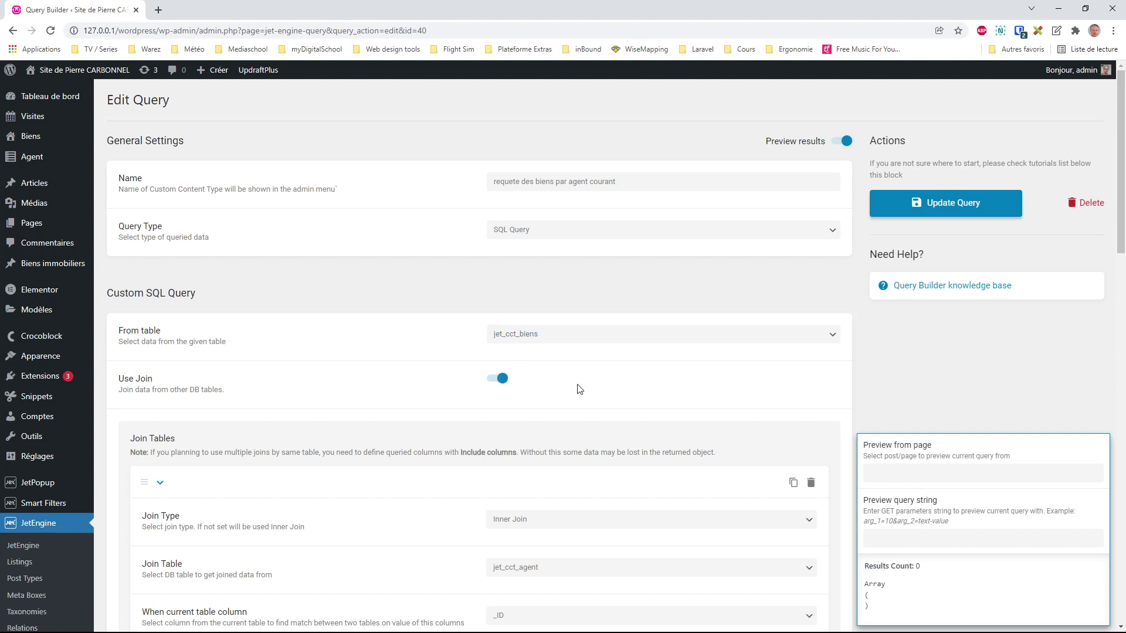
# - Examine the query's join settings: the join type, the joined table and the two matching columns
pyautogui.scroll(-2, 593, 384)
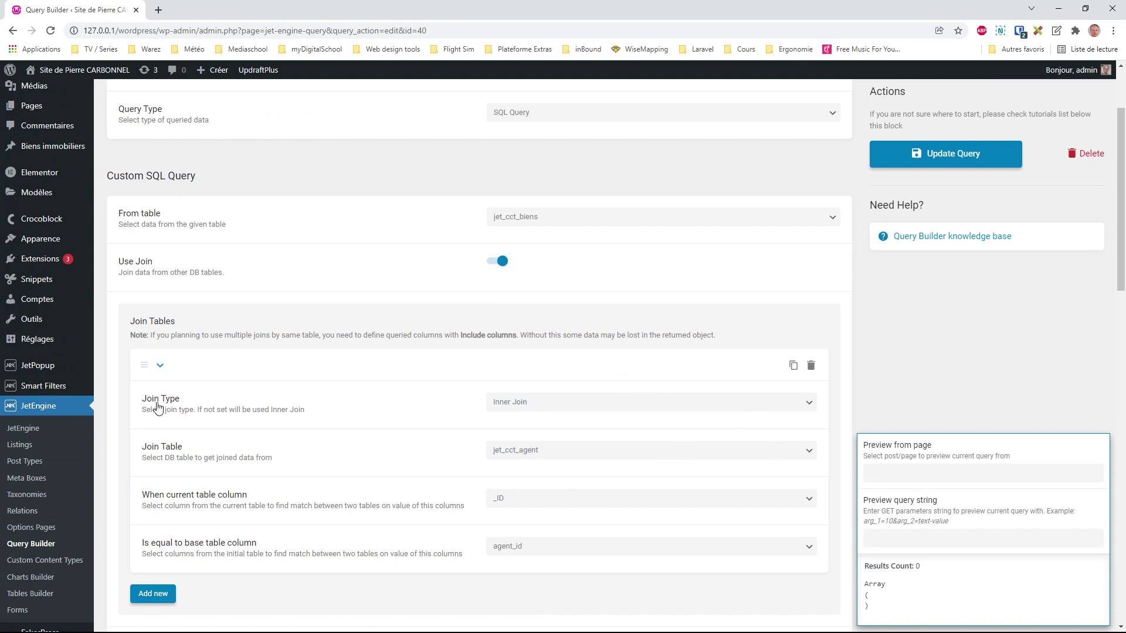
pyautogui.click(538, 410)
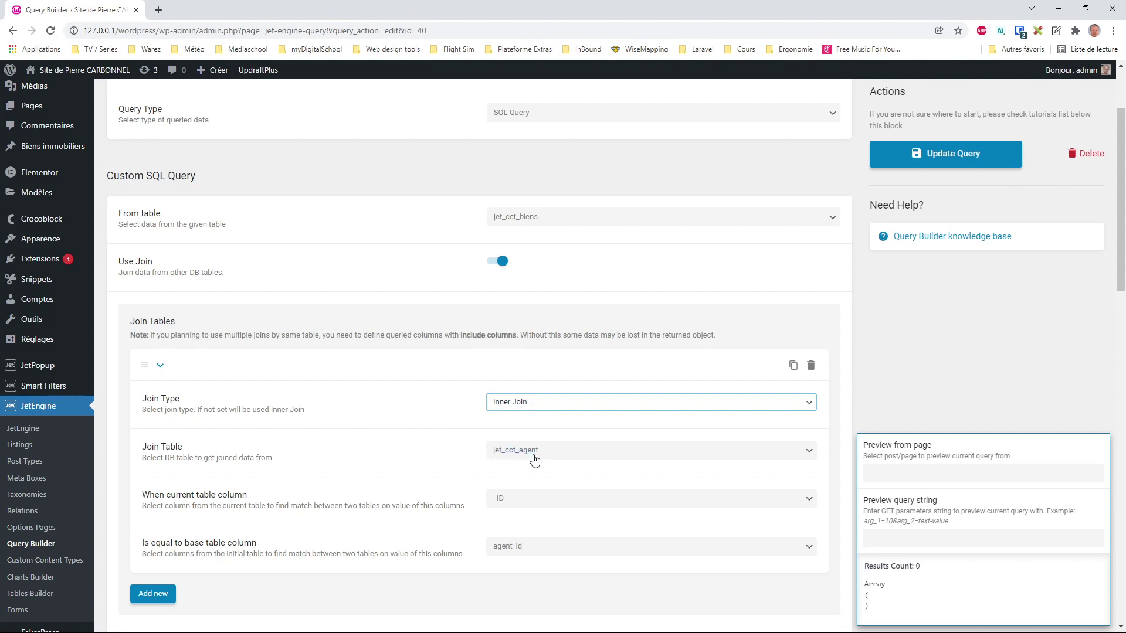
pyautogui.press('Tab')
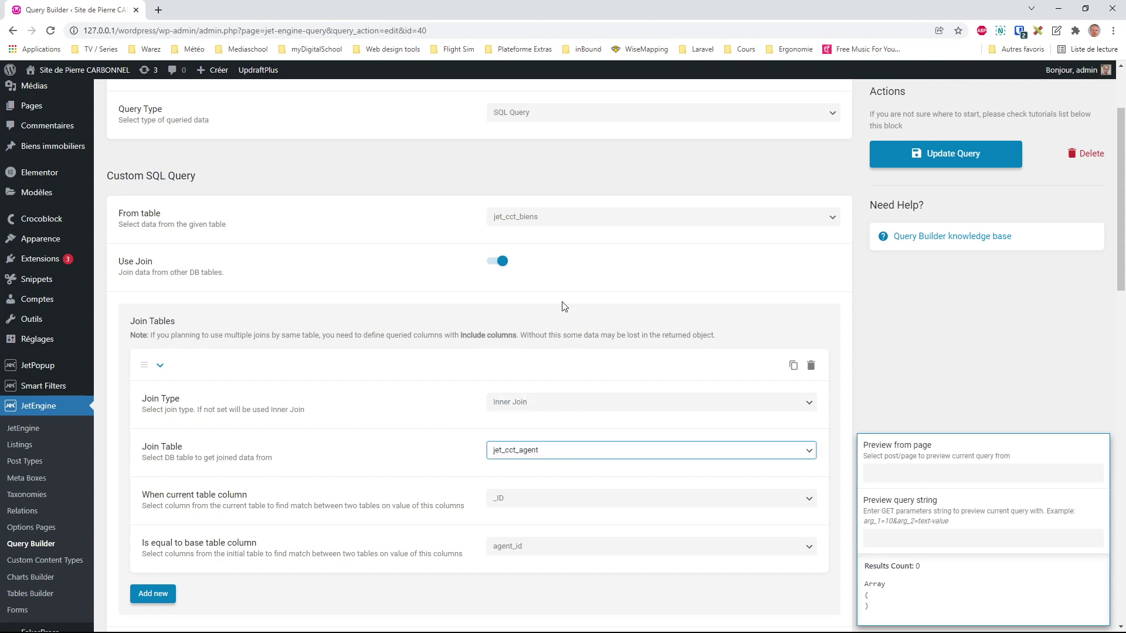
pyautogui.click(928, 389)
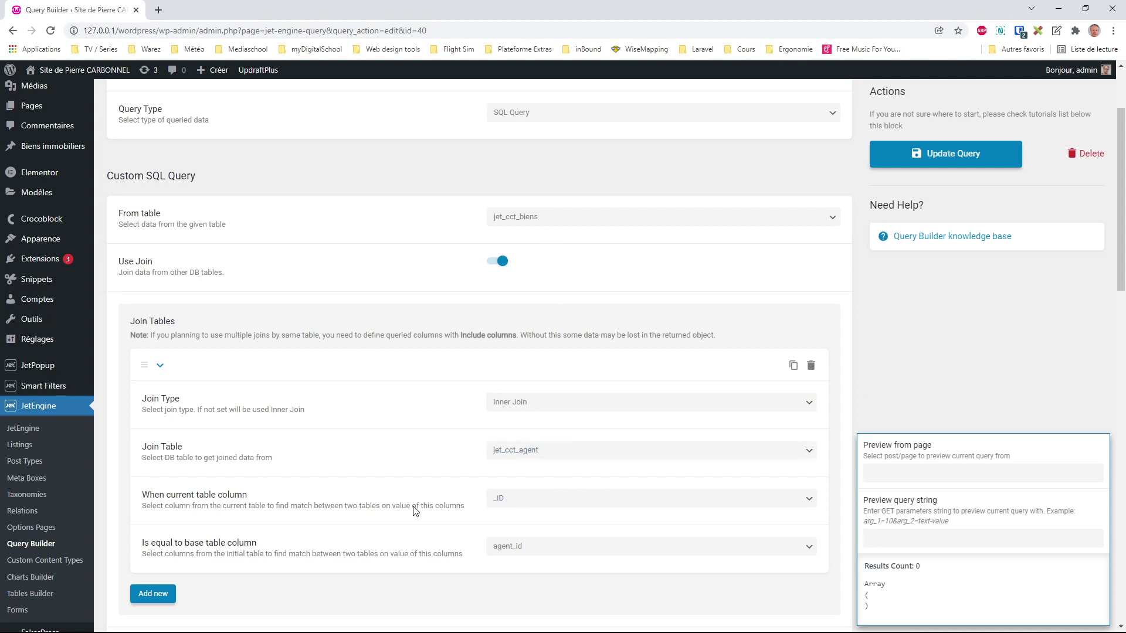
pyautogui.click(519, 505)
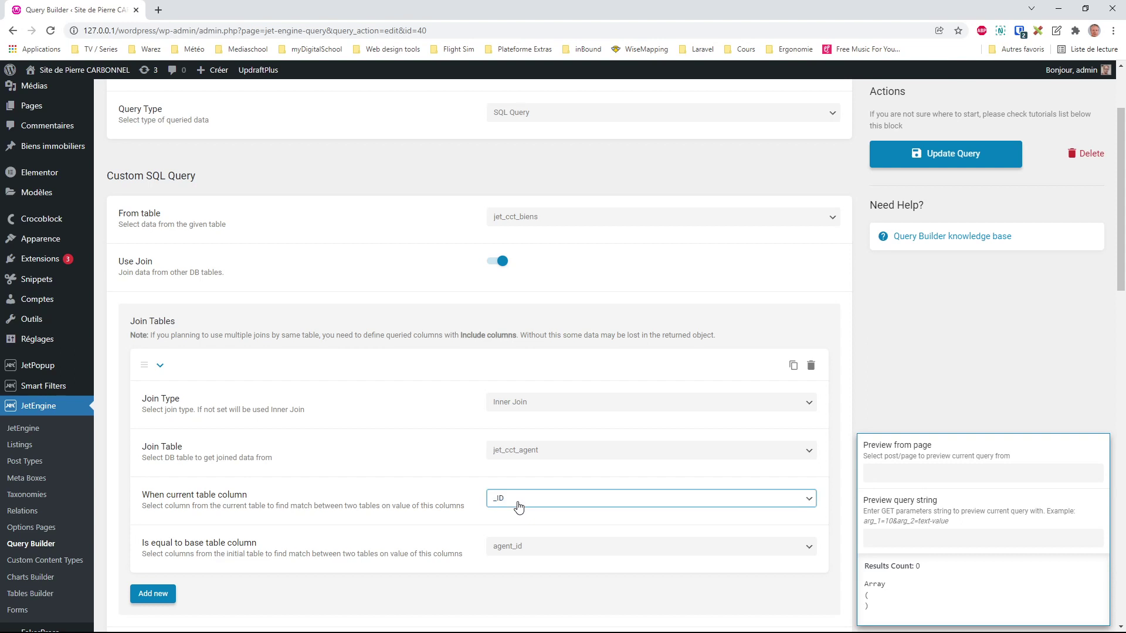
pyautogui.click(533, 553)
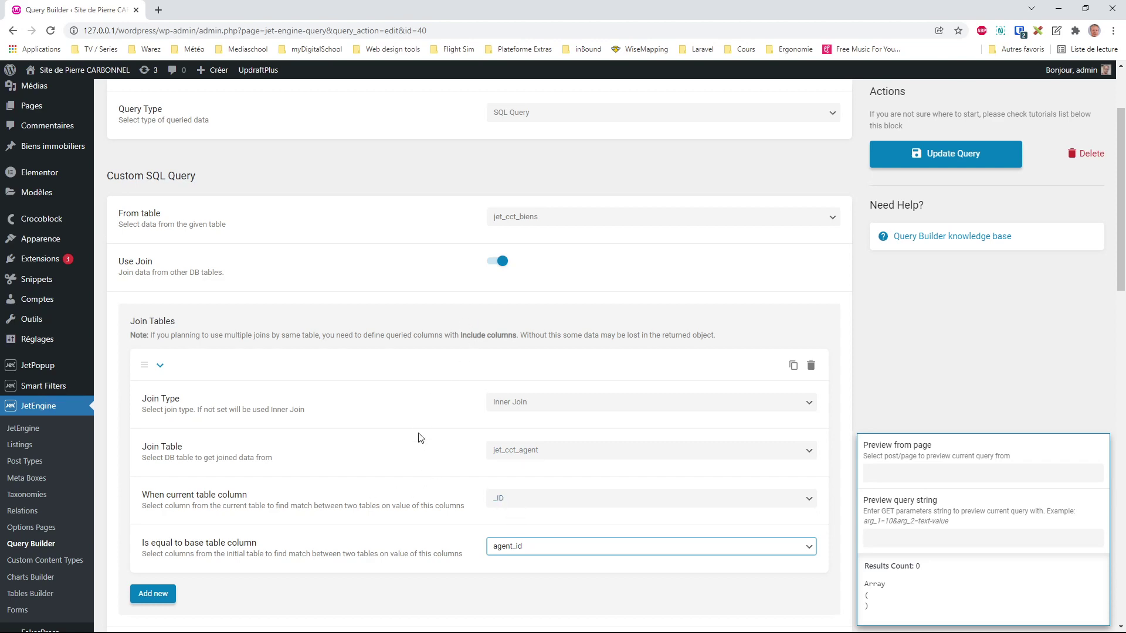
# - Check the Where clause's column, remove its dynamic value, and assign Current ID as the value again
pyautogui.scroll(-7, 463, 299)
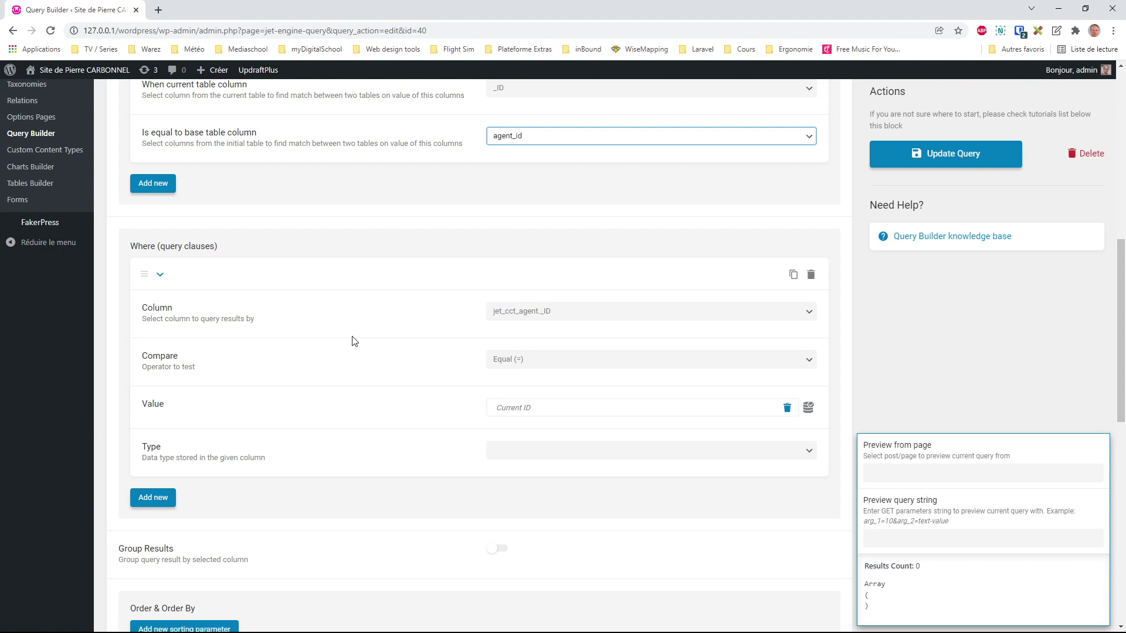
pyautogui.click(555, 314)
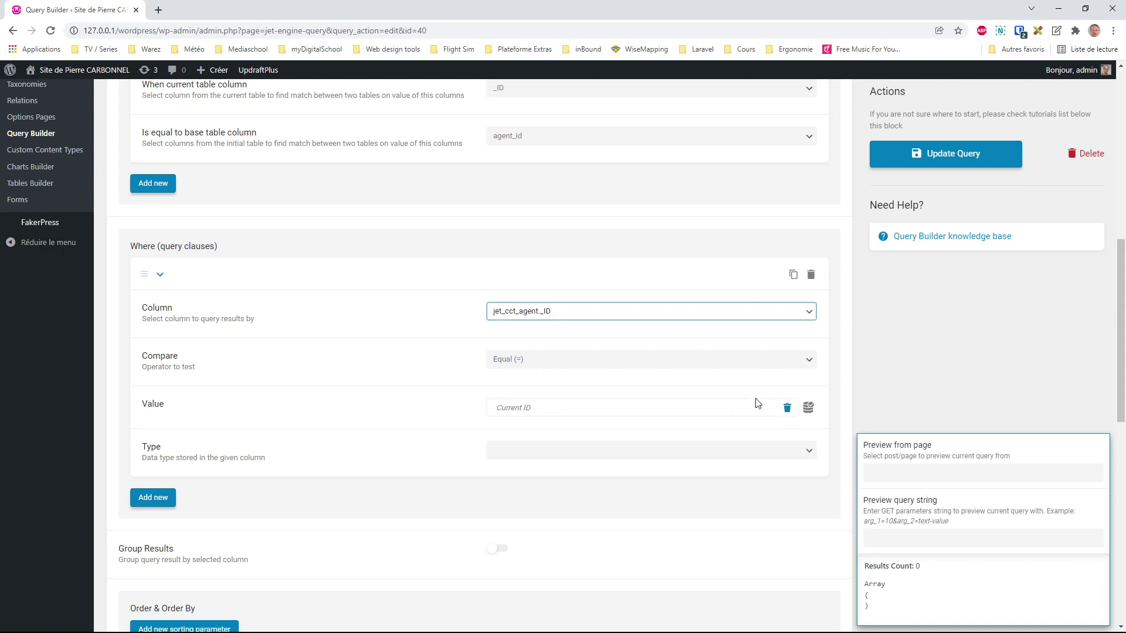
pyautogui.click(789, 408)
pyautogui.click(808, 408)
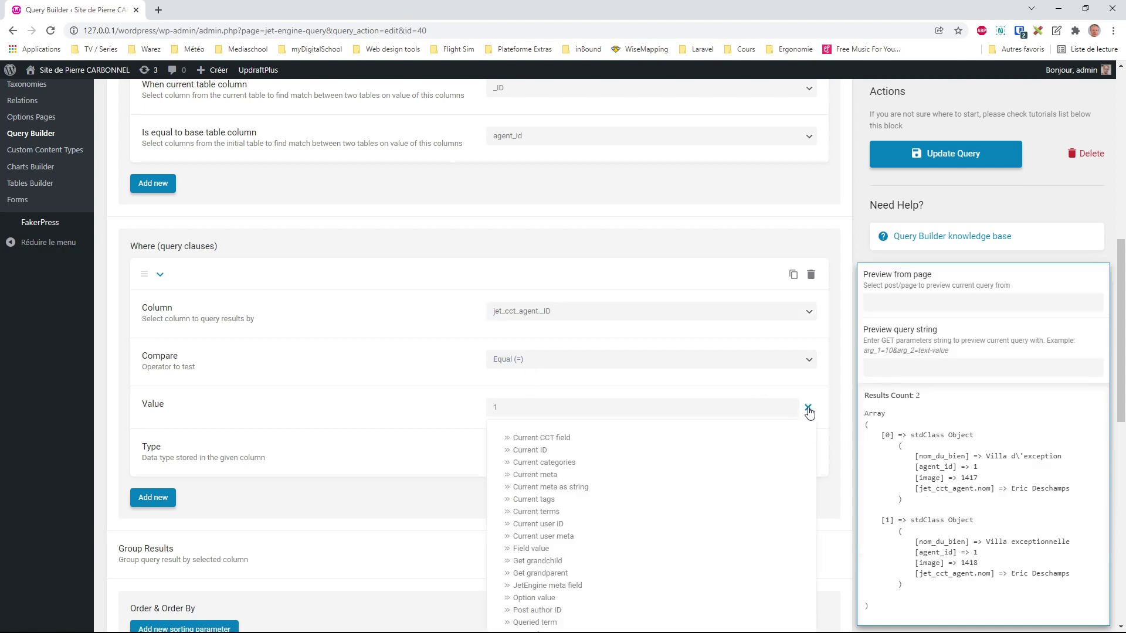
pyautogui.click(531, 450)
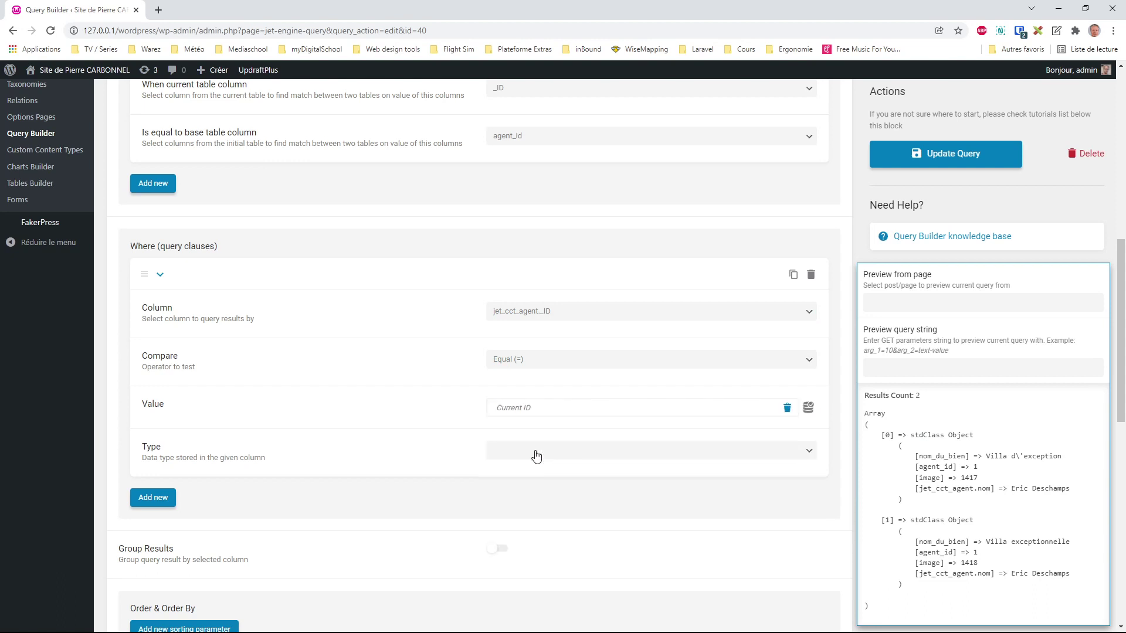
# - Remove the Current ID dynamic value from the Where clause and refresh the results preview by switching it off and on
pyautogui.click(788, 408)
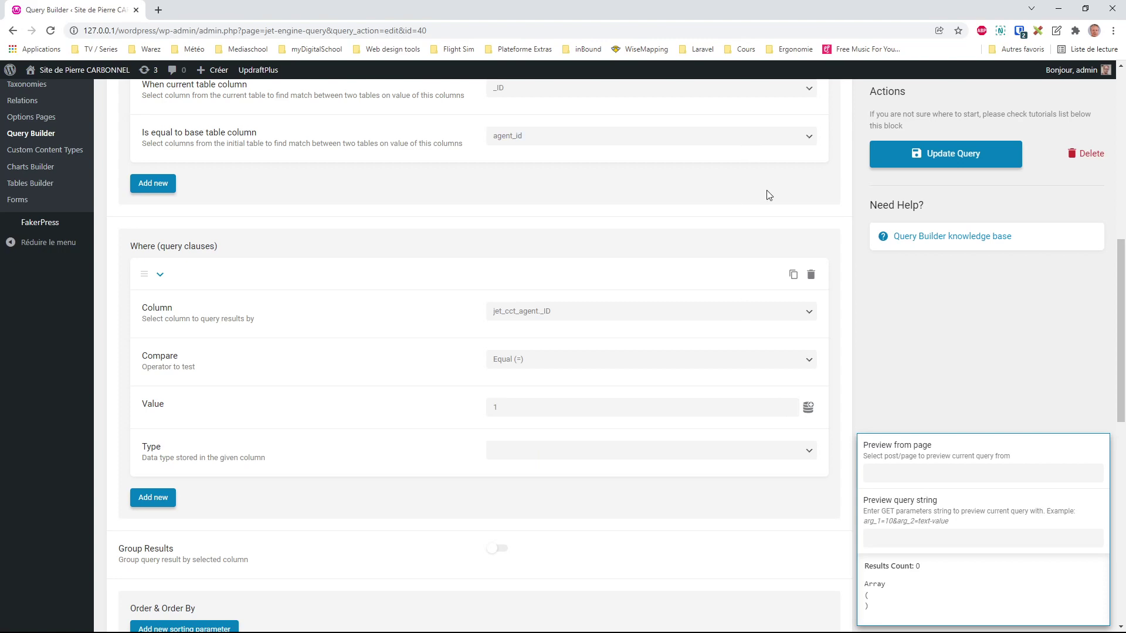
pyautogui.scroll(9, 768, 195)
pyautogui.click(837, 142)
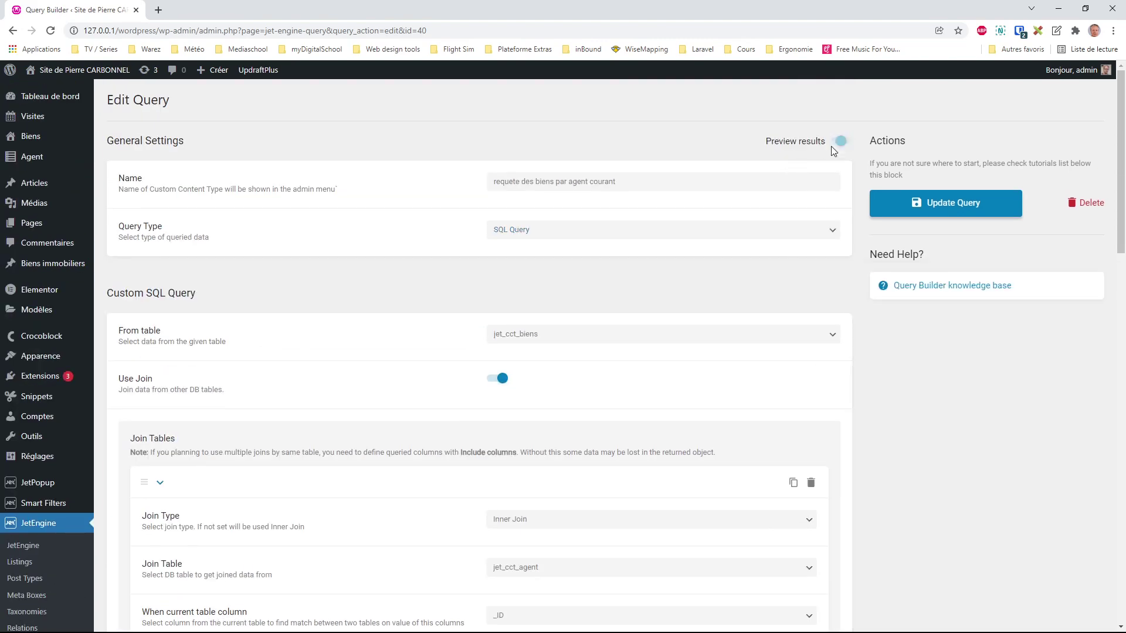
pyautogui.click(842, 143)
# - Set the Where clause's value to 2 and examine the agent name field in the preview results
pyautogui.scroll(-4, 540, 438)
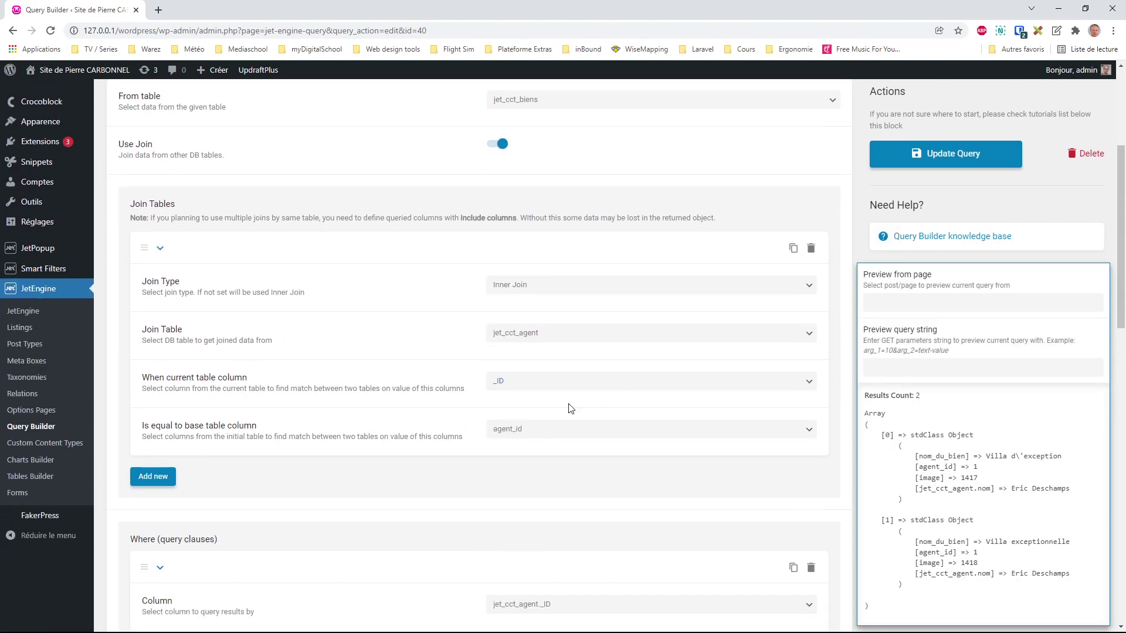
pyautogui.scroll(-7, 546, 434)
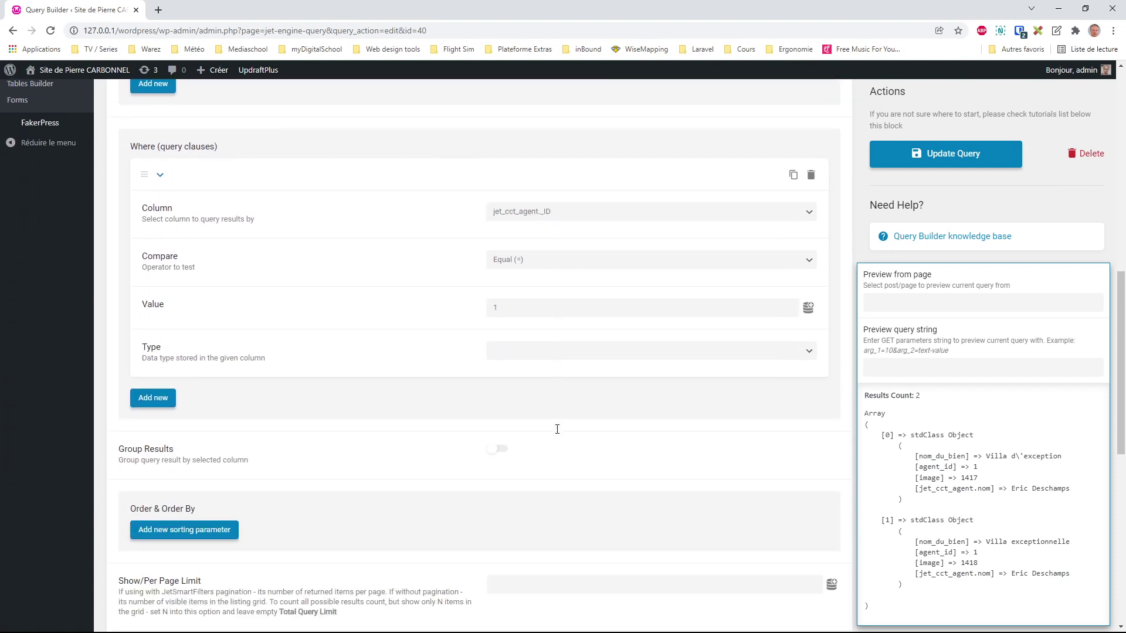
pyautogui.scroll(1, 558, 434)
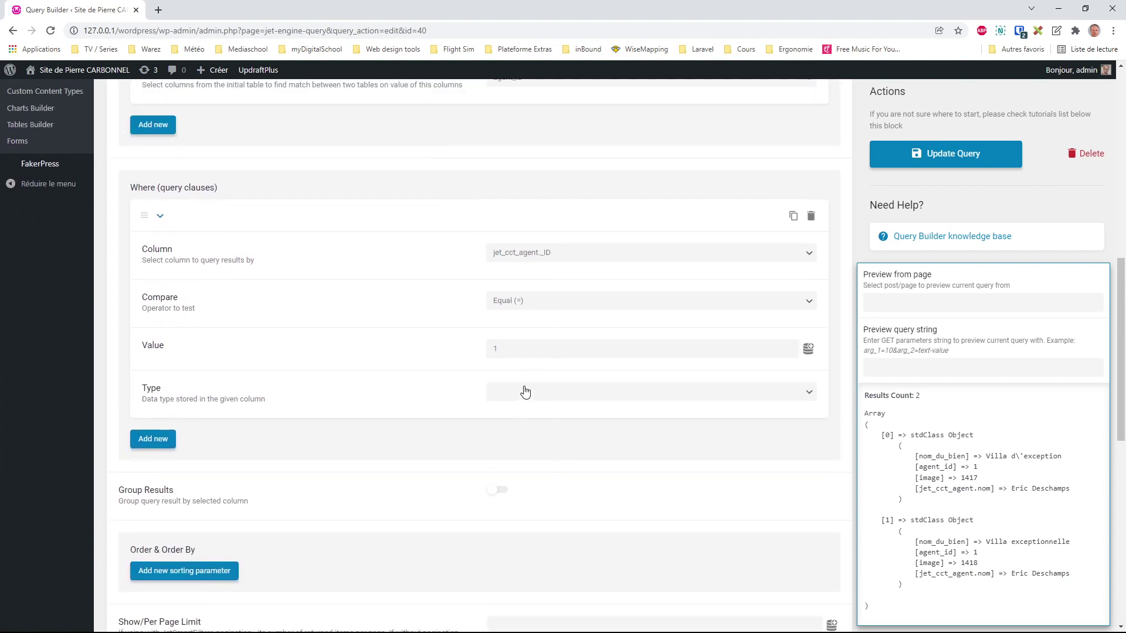
pyautogui.click(524, 346)
pyautogui.press('BackSpace')
pyautogui.write('2')
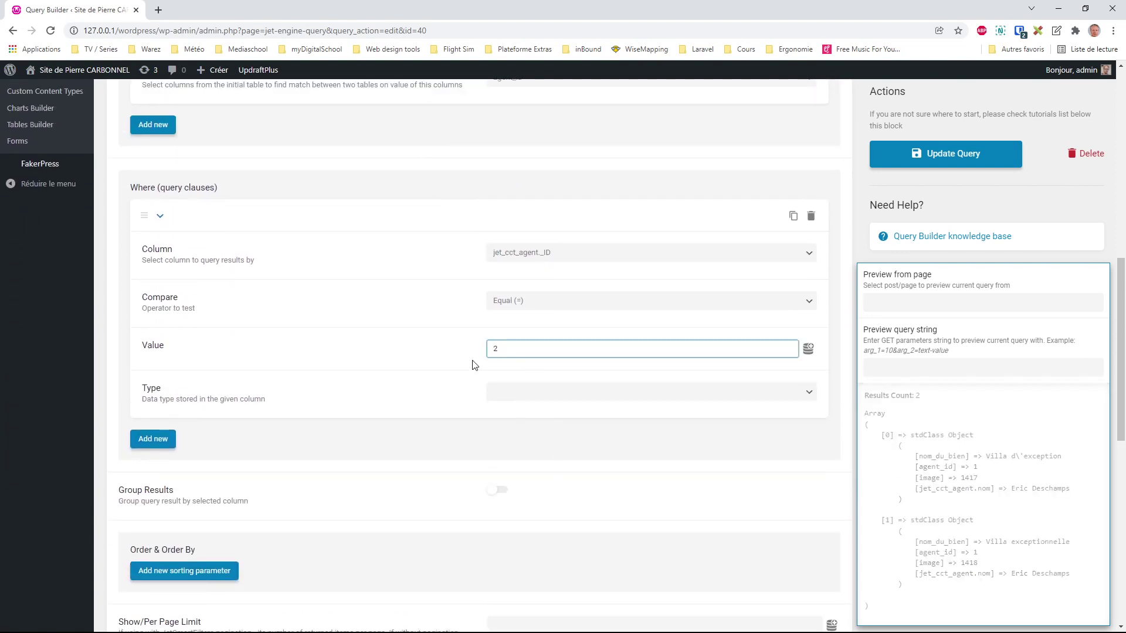
pyautogui.scroll(-1, 1040, 426)
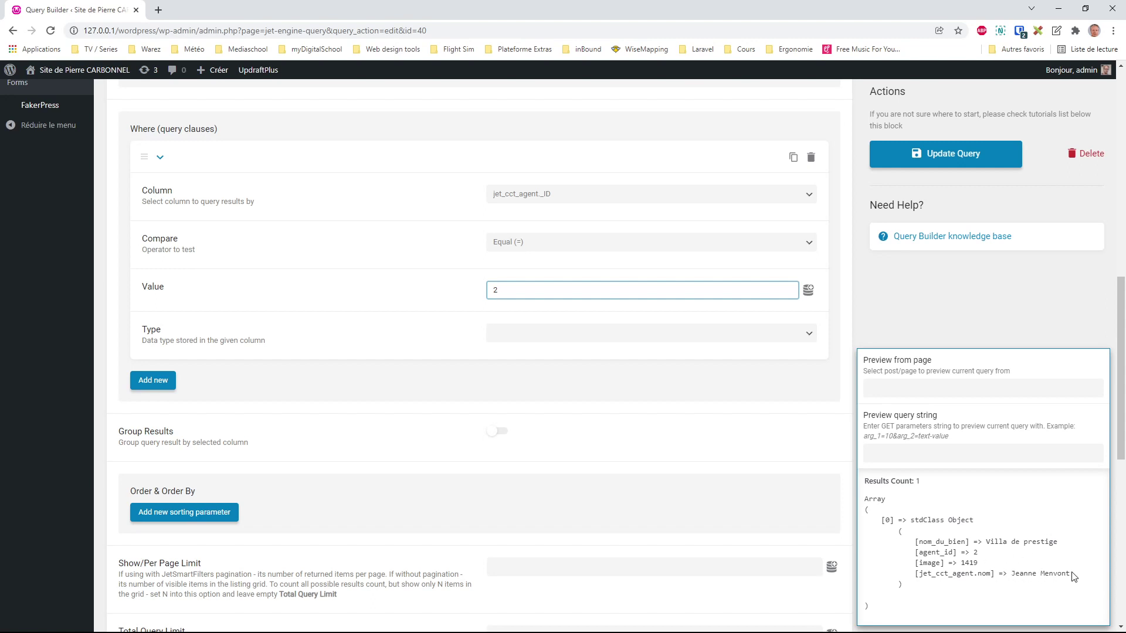
pyautogui.moveTo(1071, 576); pyautogui.dragTo(1022, 577)
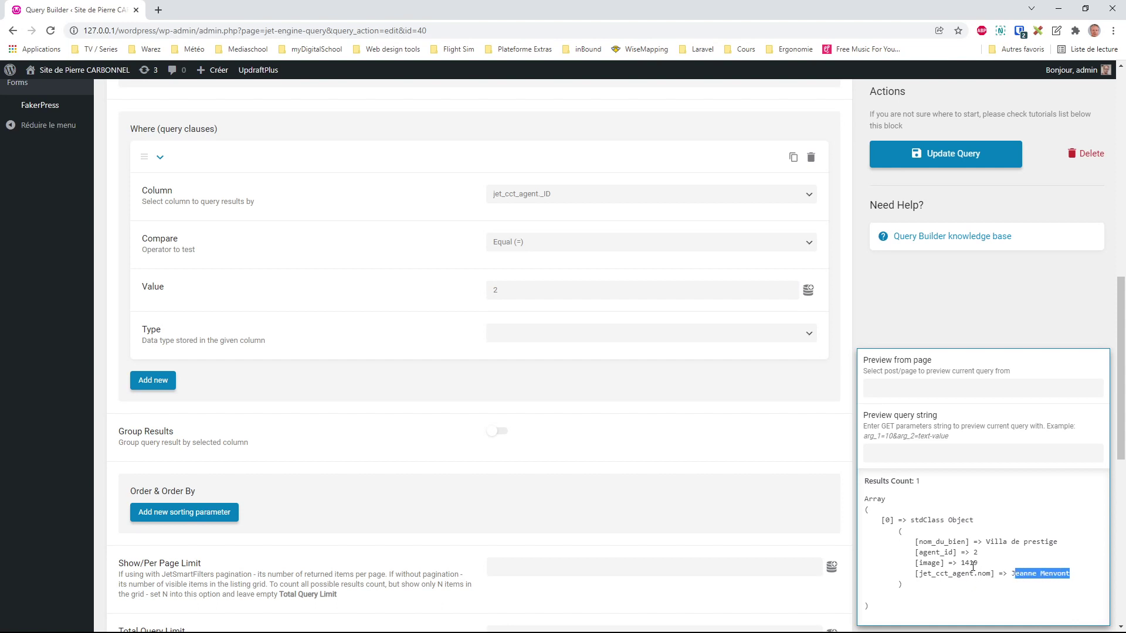
pyautogui.moveTo(974, 575); pyautogui.dragTo(933, 577)
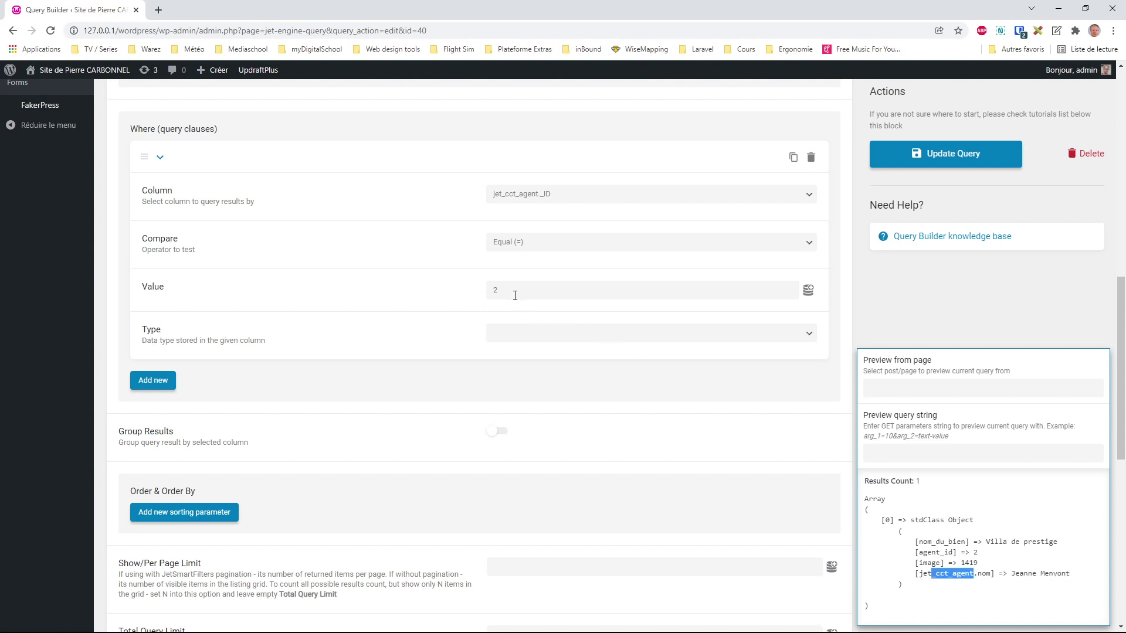
# - Set the Where clause's value to 1 and compare the property and agent names across the preview results
pyautogui.doubleClick(495, 290)
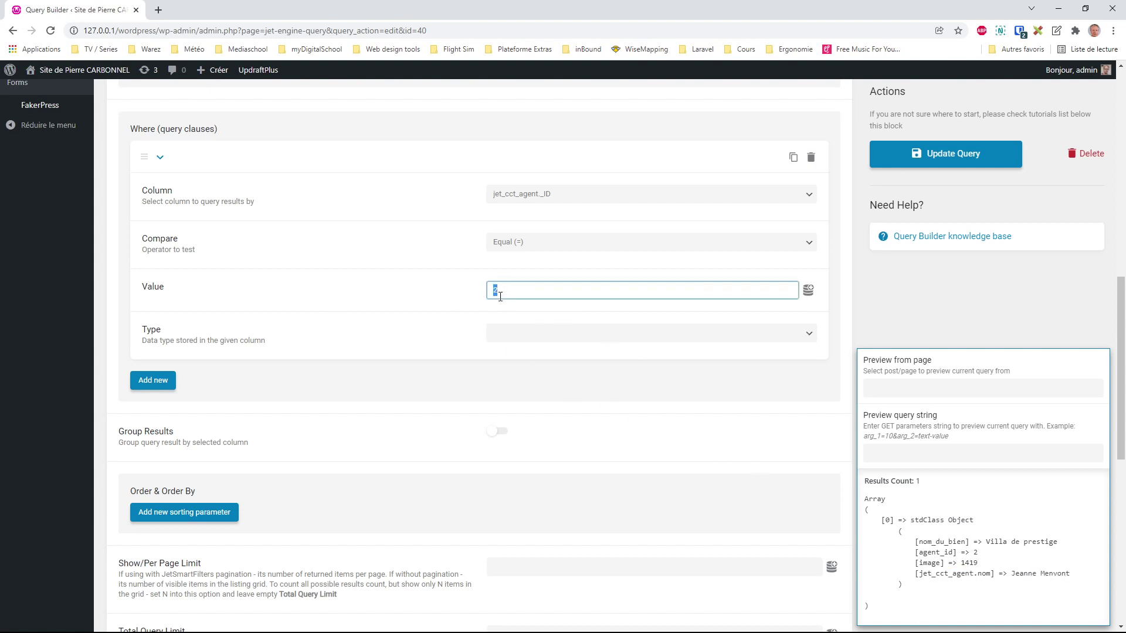
pyautogui.write('1')
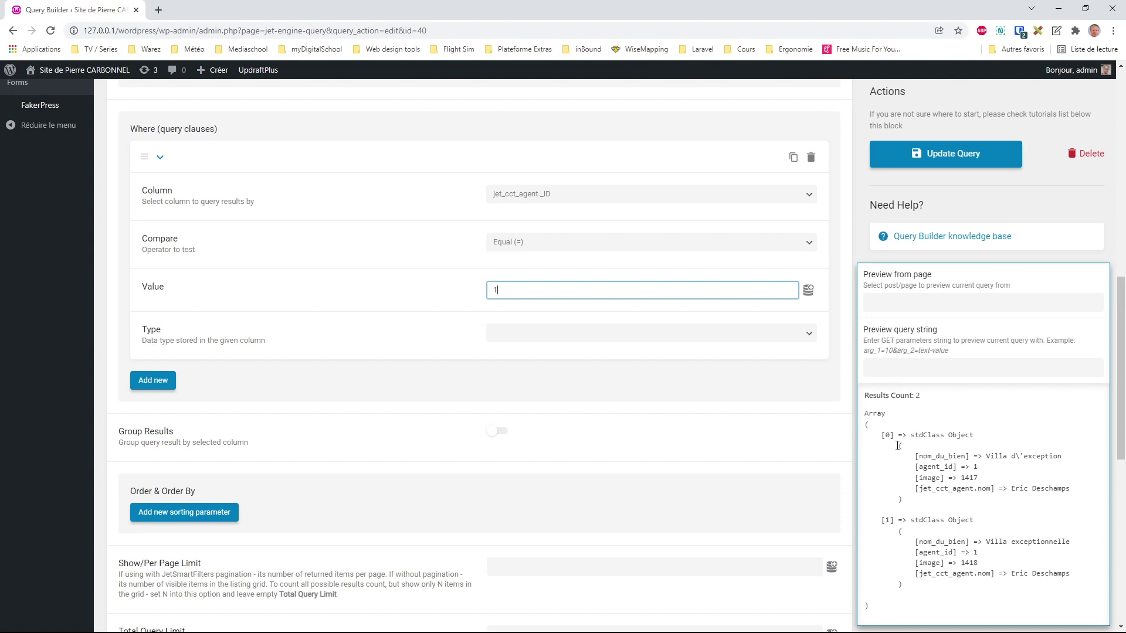
pyautogui.moveTo(1066, 489); pyautogui.dragTo(1006, 493)
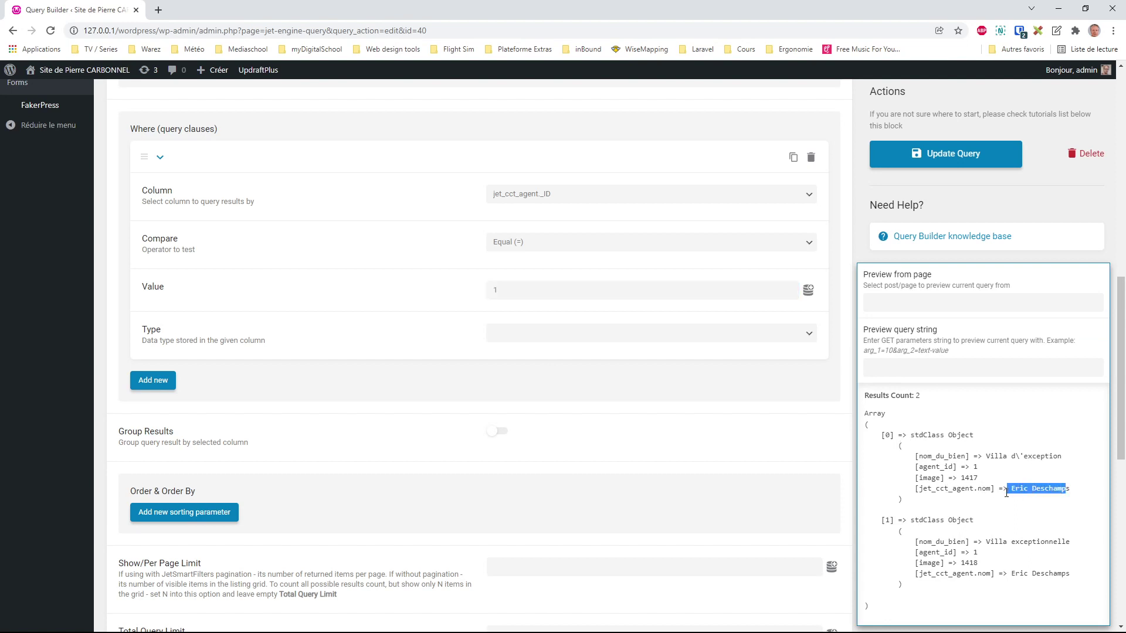
pyautogui.moveTo(1063, 457); pyautogui.dragTo(997, 458)
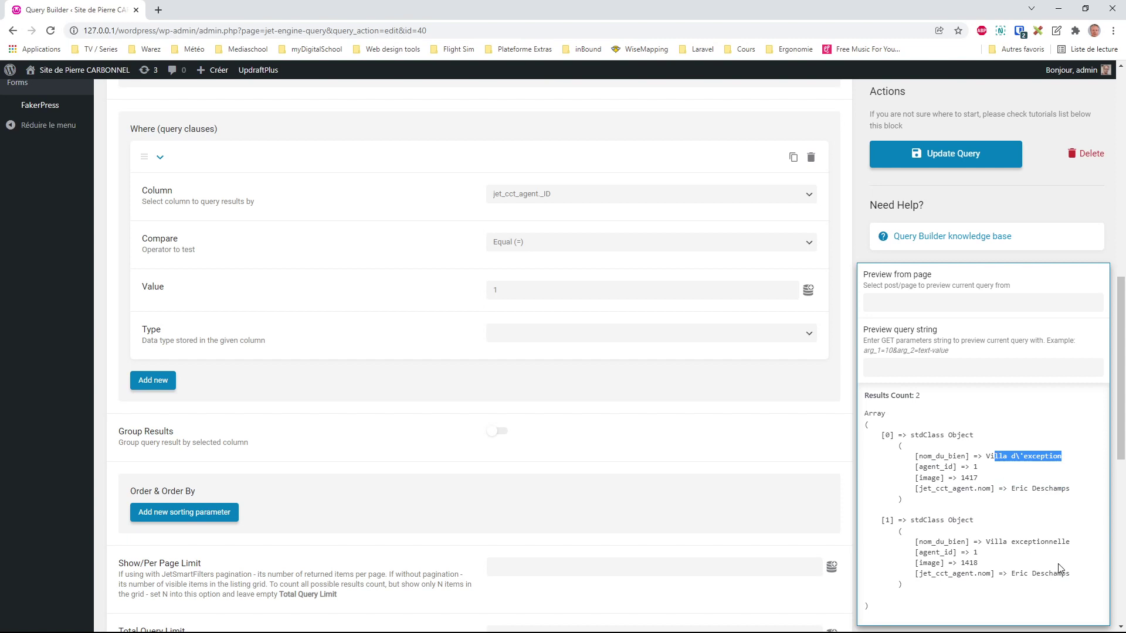
pyautogui.moveTo(1078, 574); pyautogui.dragTo(977, 574)
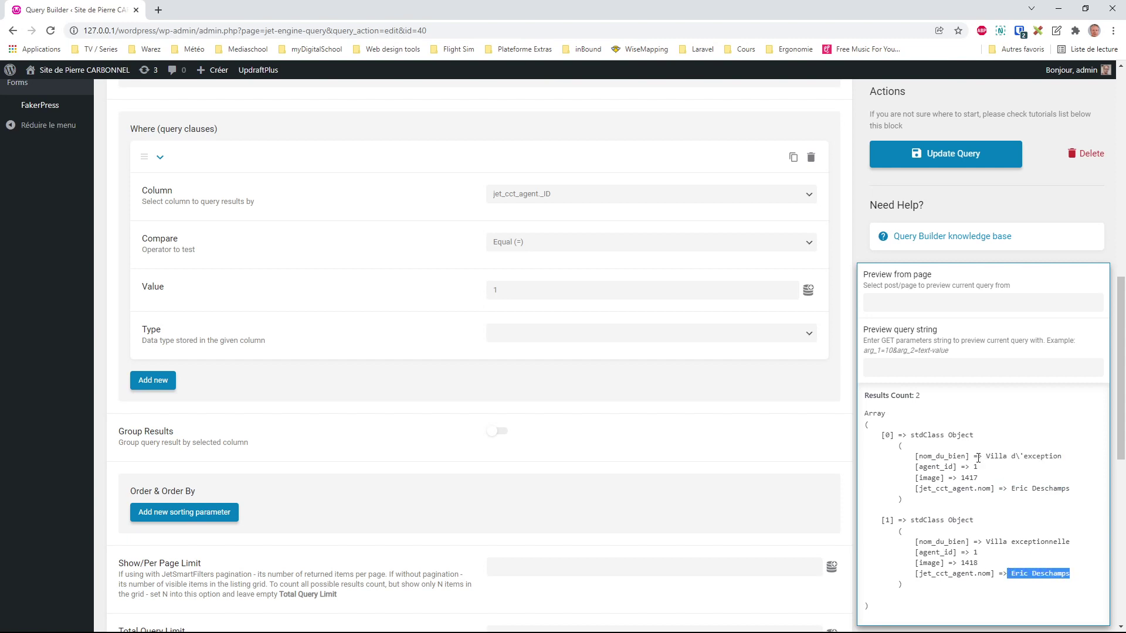
pyautogui.moveTo(1079, 490); pyautogui.dragTo(999, 490)
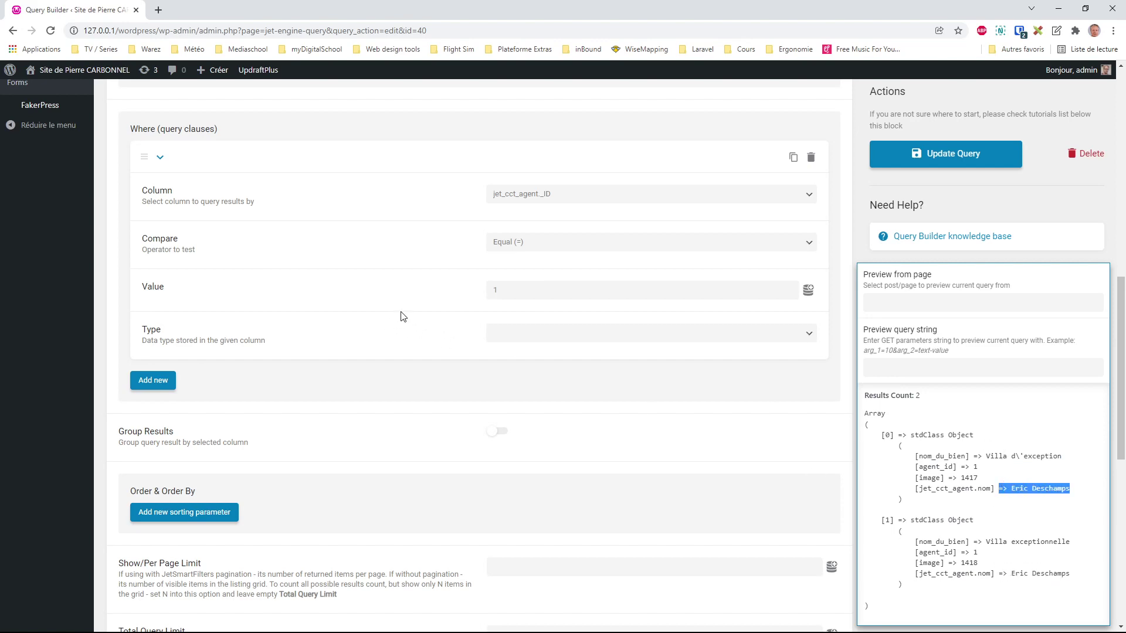
# - Review the query's included columns, general settings, base table and join table settings
pyautogui.scroll(-4, 399, 318)
pyautogui.scroll(-4, 401, 317)
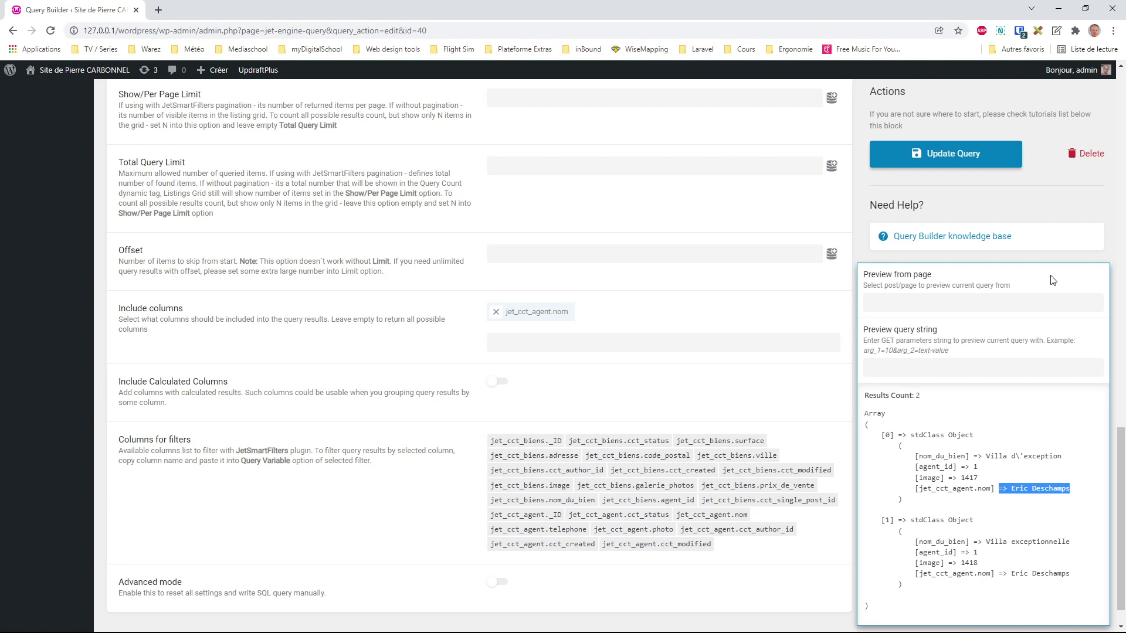
pyautogui.click(1123, 259)
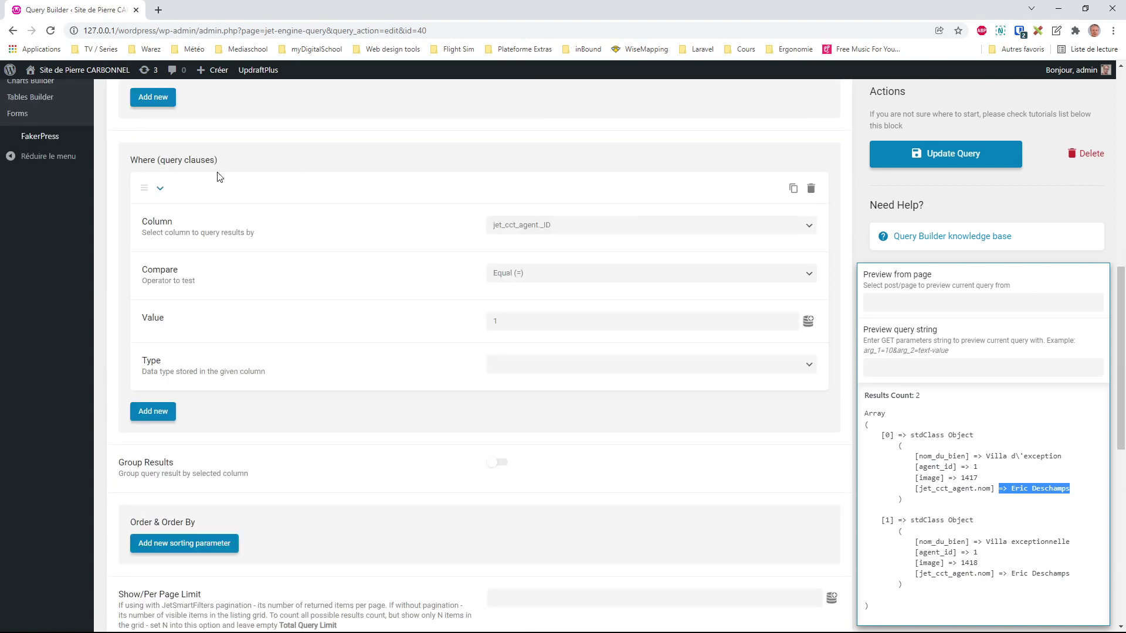
pyautogui.click(33, 245)
pyautogui.scroll(5, 91, 257)
pyautogui.scroll(5, 91, 257)
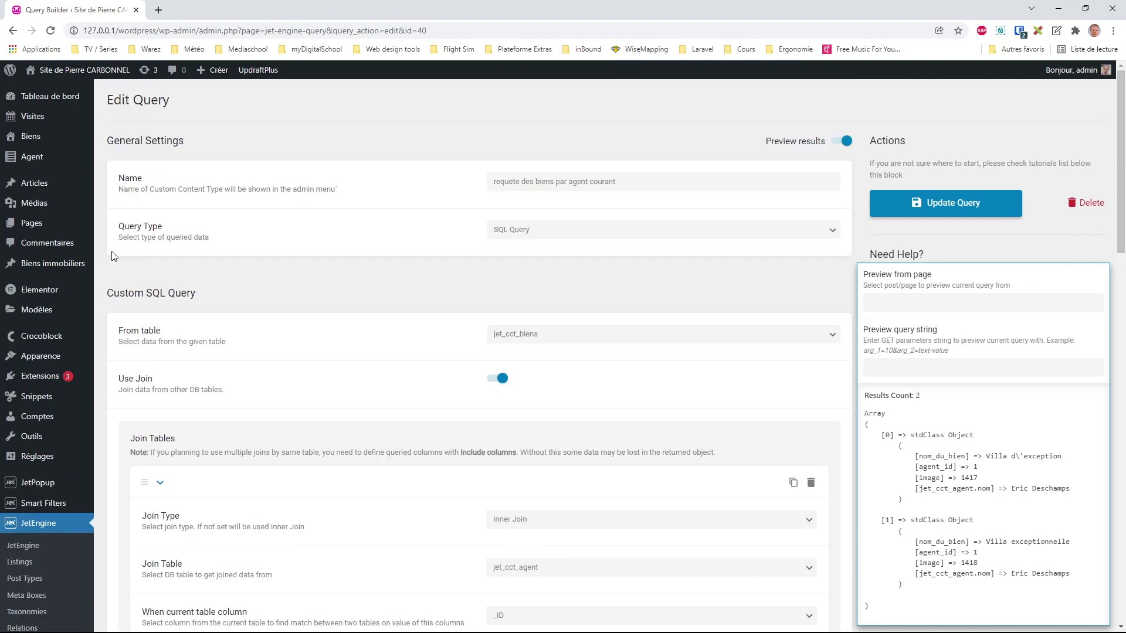
pyautogui.scroll(-6, 595, 420)
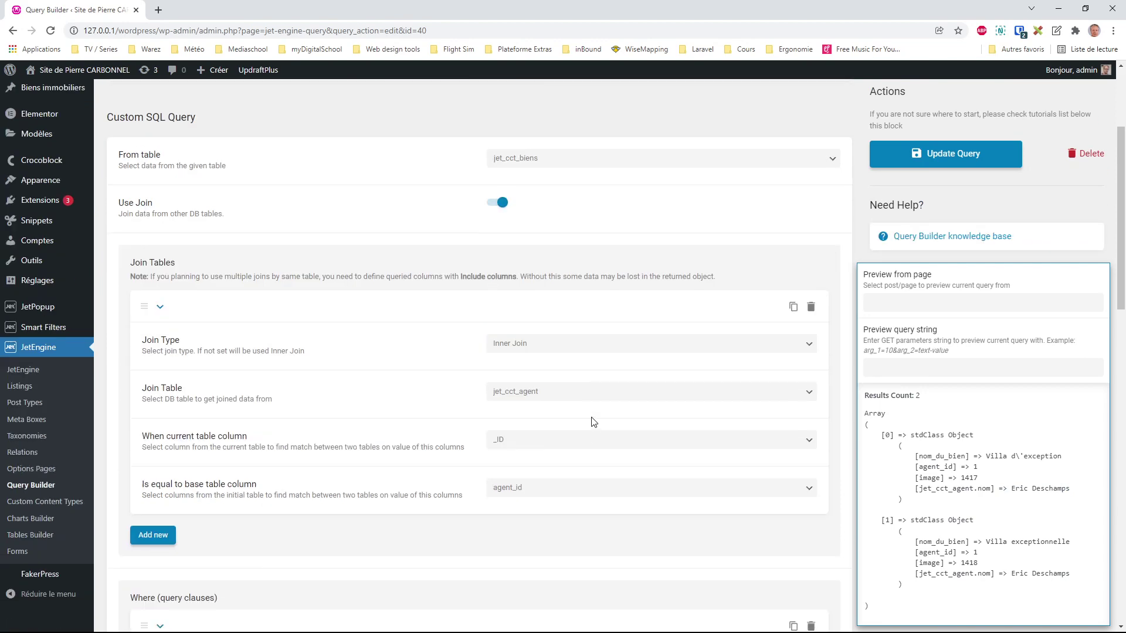
pyautogui.scroll(4, 485, 289)
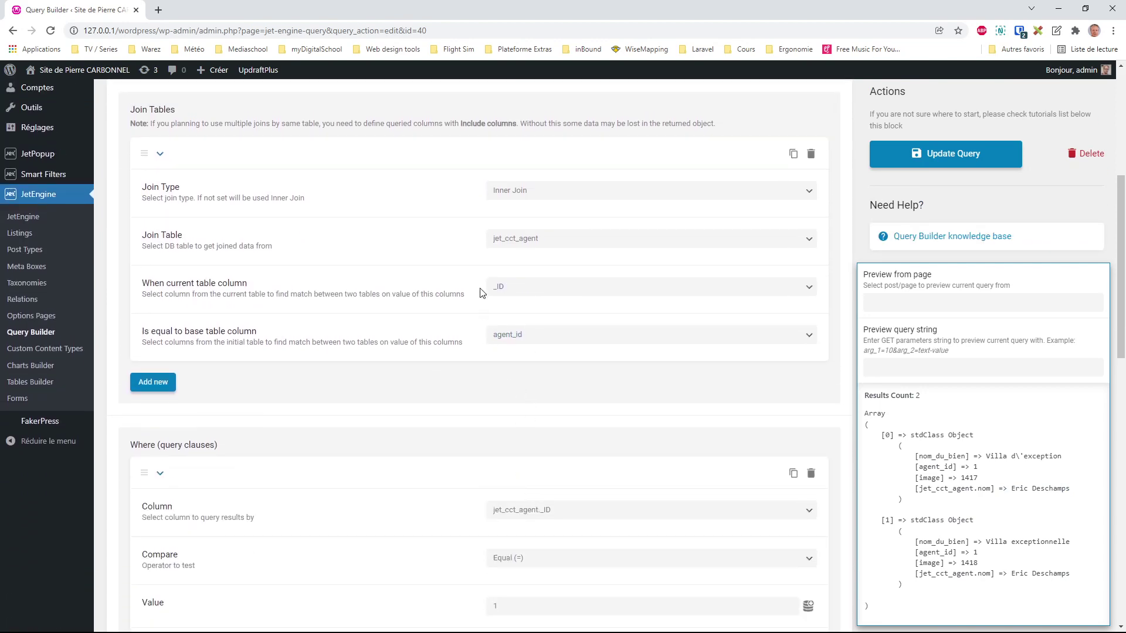
# - Assign the Current ID dynamic value to the Where clause and update the query
pyautogui.scroll(-6, 484, 300)
pyautogui.scroll(-2, 484, 300)
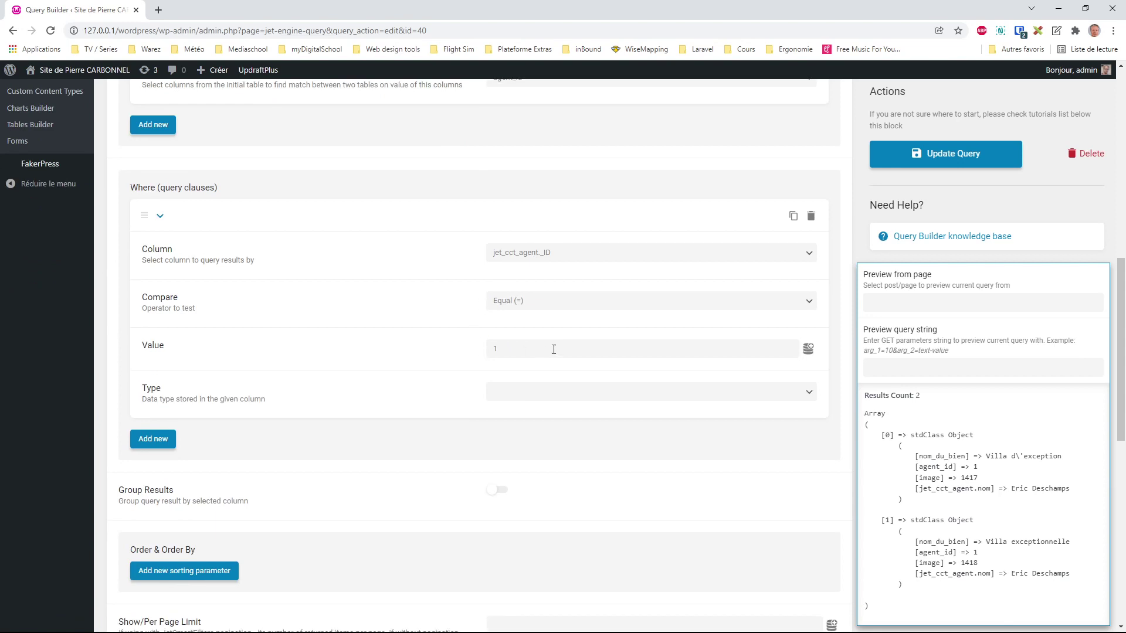
pyautogui.click(614, 350)
pyautogui.click(808, 348)
pyautogui.click(530, 392)
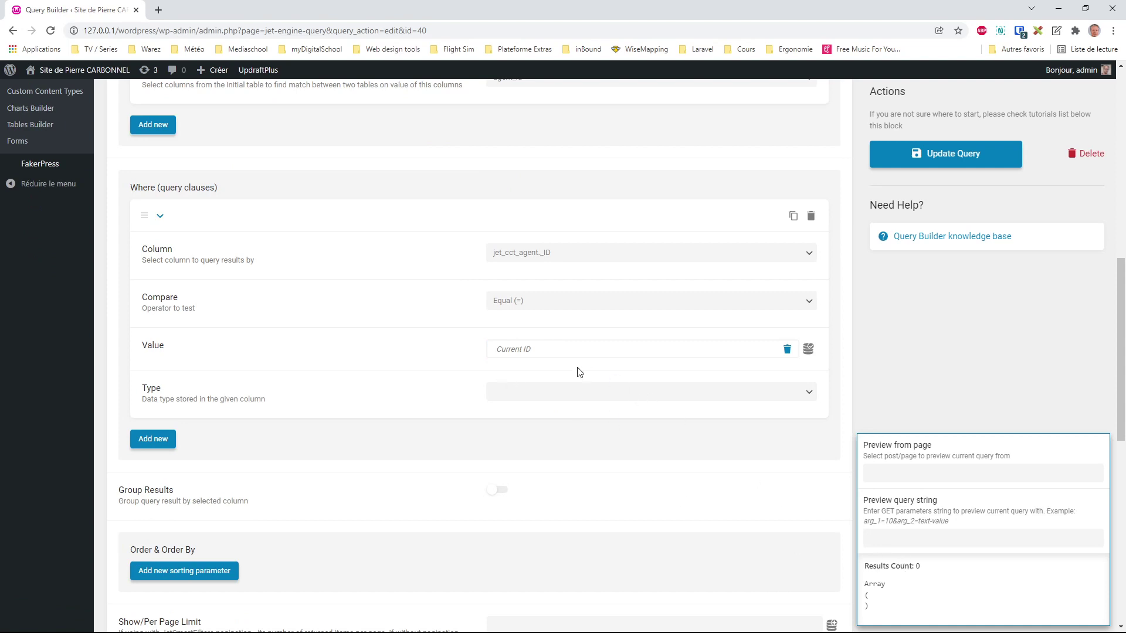
pyautogui.click(968, 153)
# - Visit the public site and check the property popups of the first and second agents, closing each one
pyautogui.scroll(5, 61, 153)
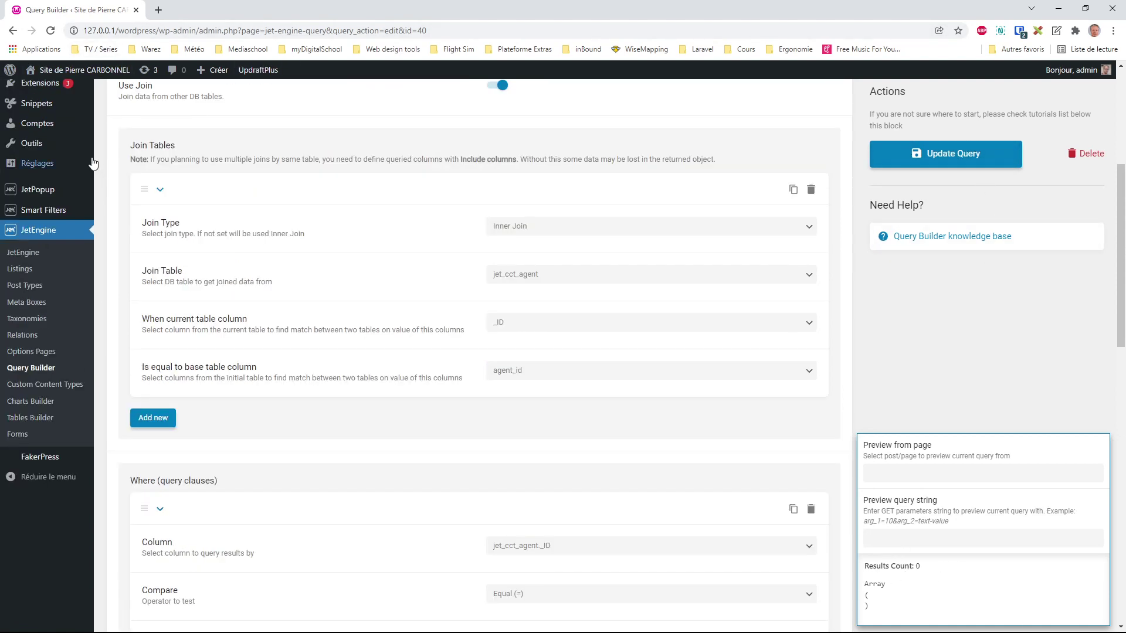
pyautogui.click(84, 70)
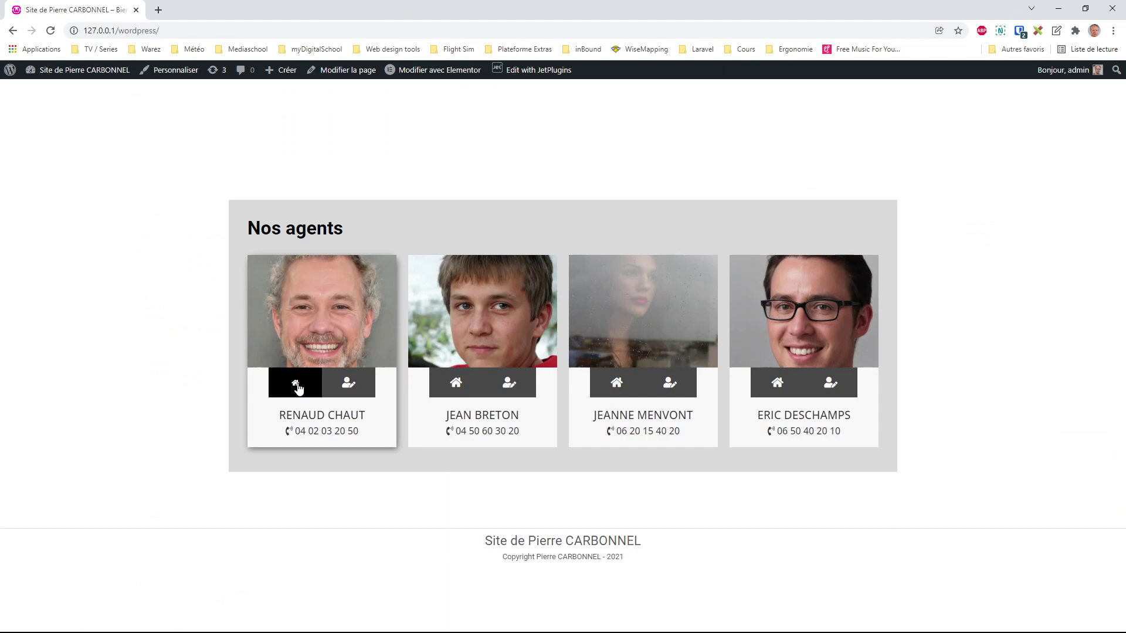
pyautogui.click(299, 388)
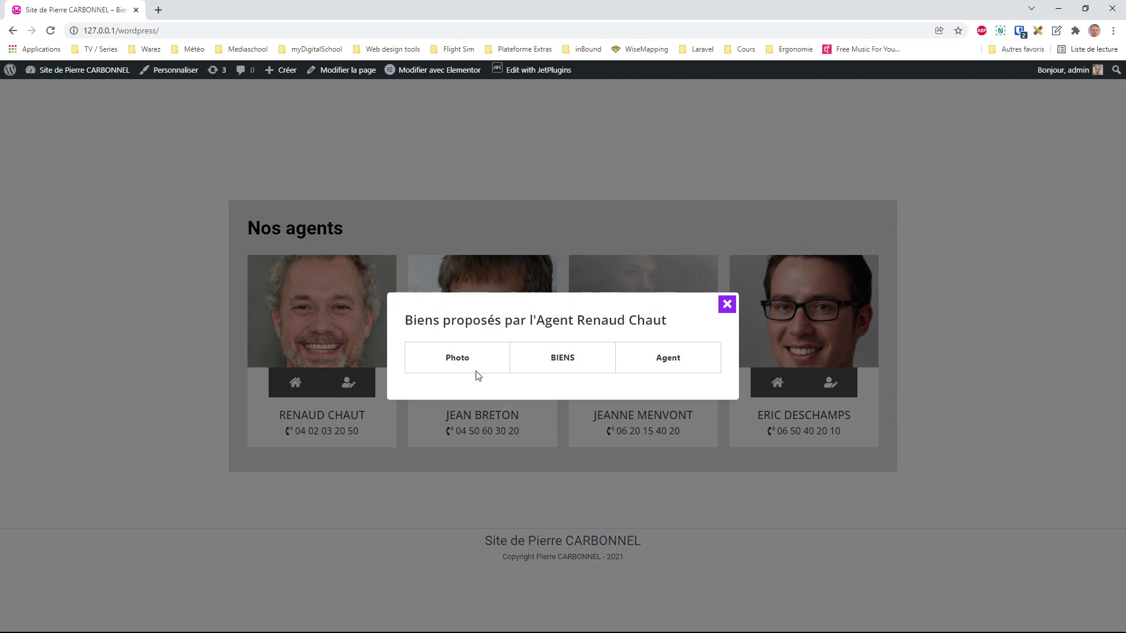
pyautogui.click(726, 306)
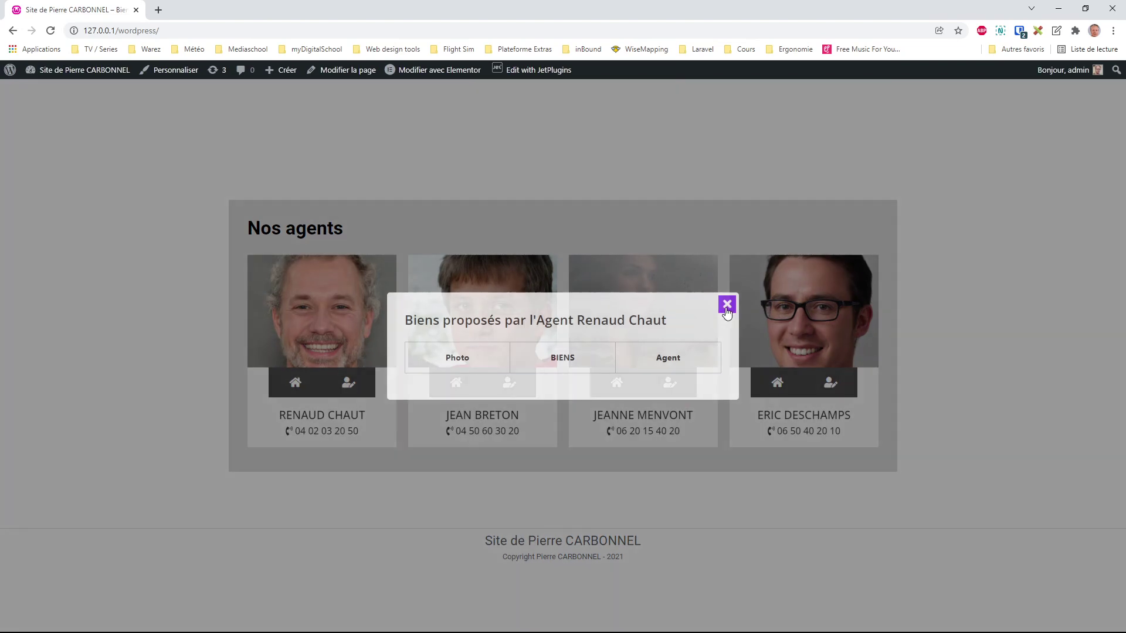
pyautogui.click(457, 386)
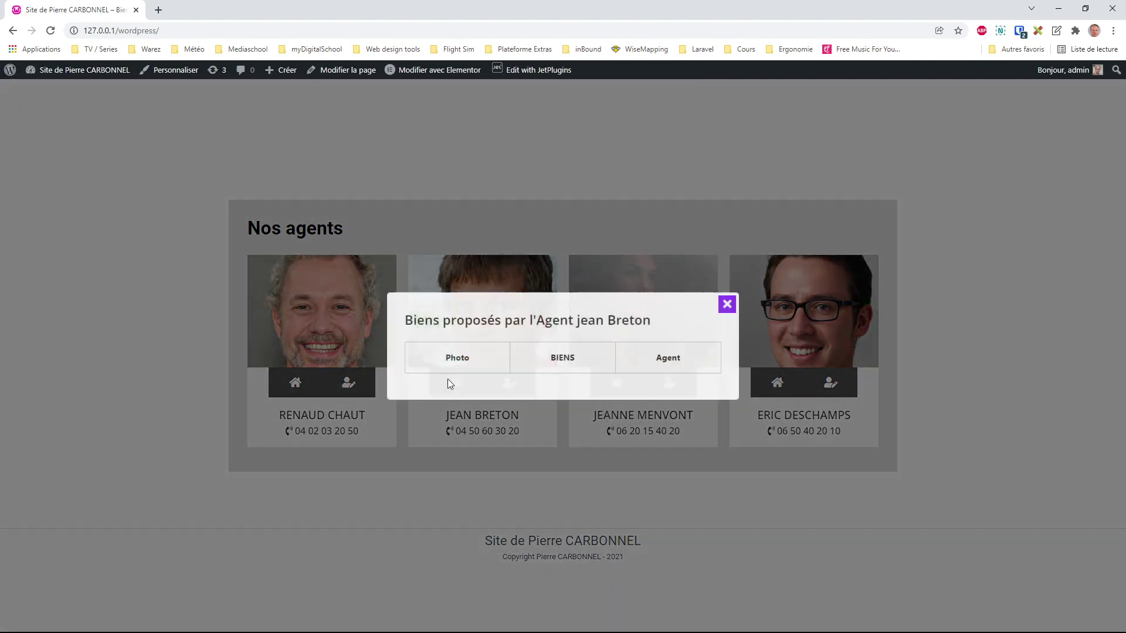
pyautogui.click(727, 305)
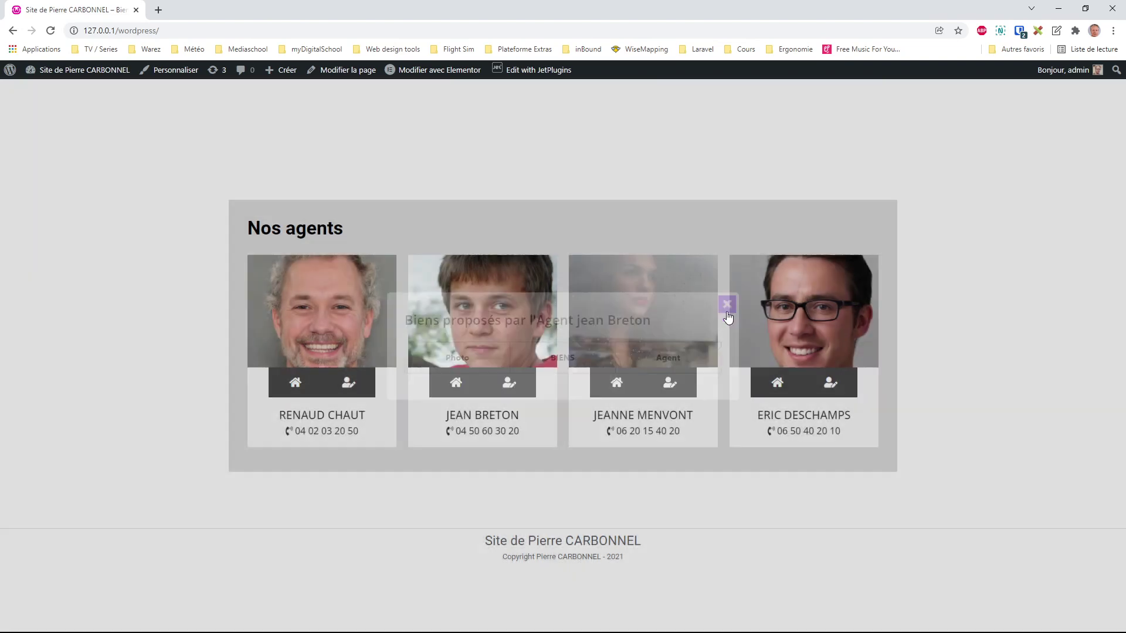
# - Check the photo, property and agent columns in the third and fourth agents' property popups, closing each one
pyautogui.click(618, 383)
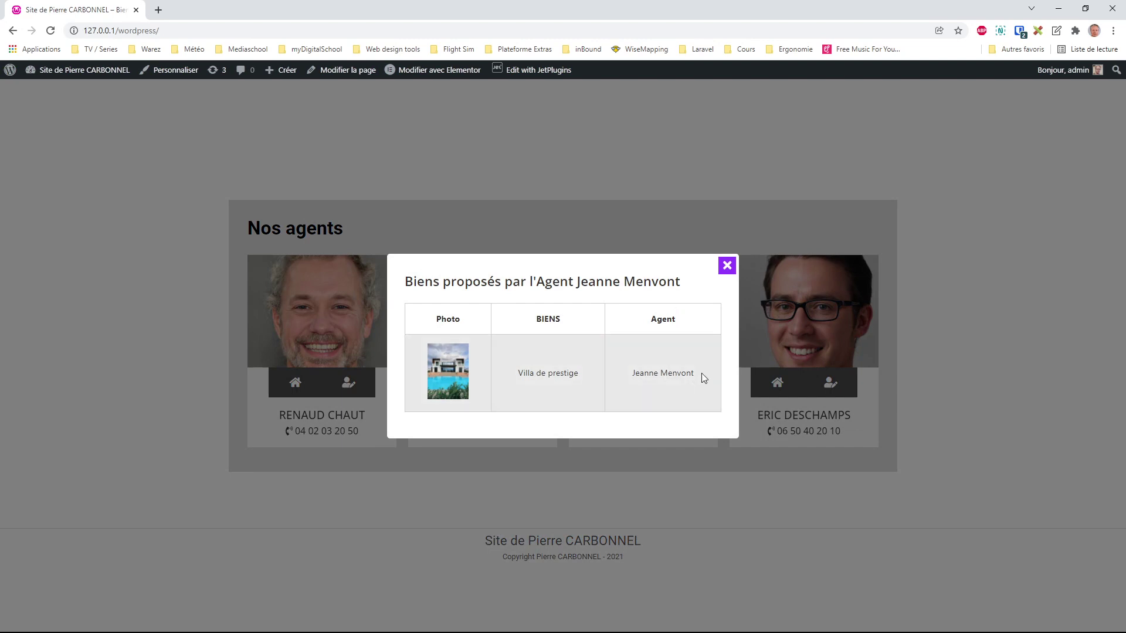
pyautogui.moveTo(702, 373); pyautogui.dragTo(611, 374)
pyautogui.click(727, 266)
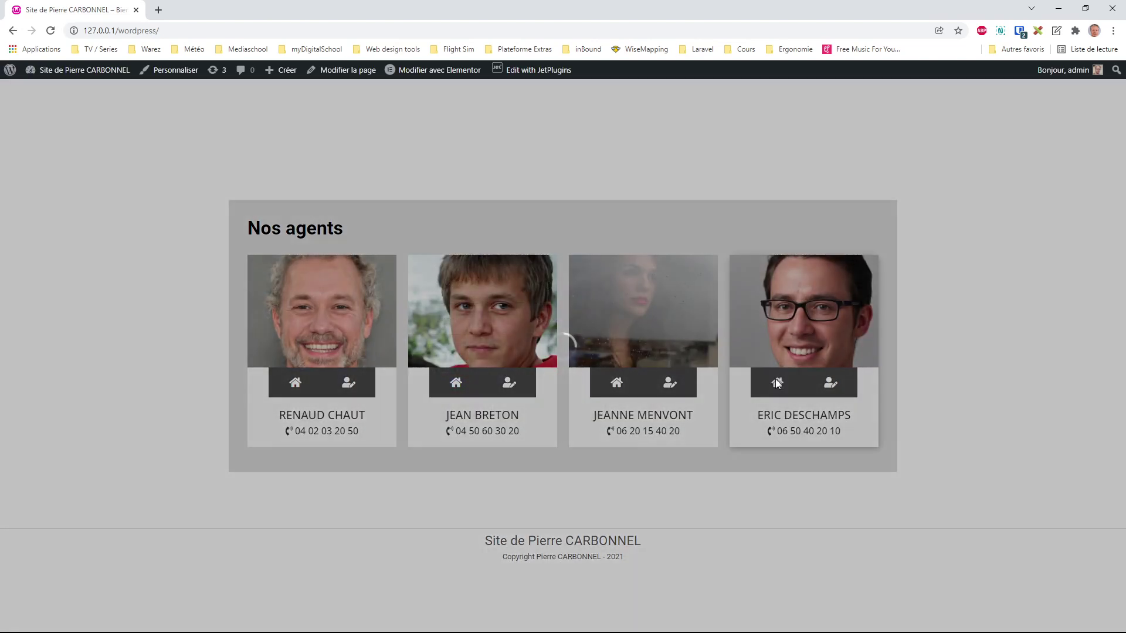
pyautogui.click(775, 382)
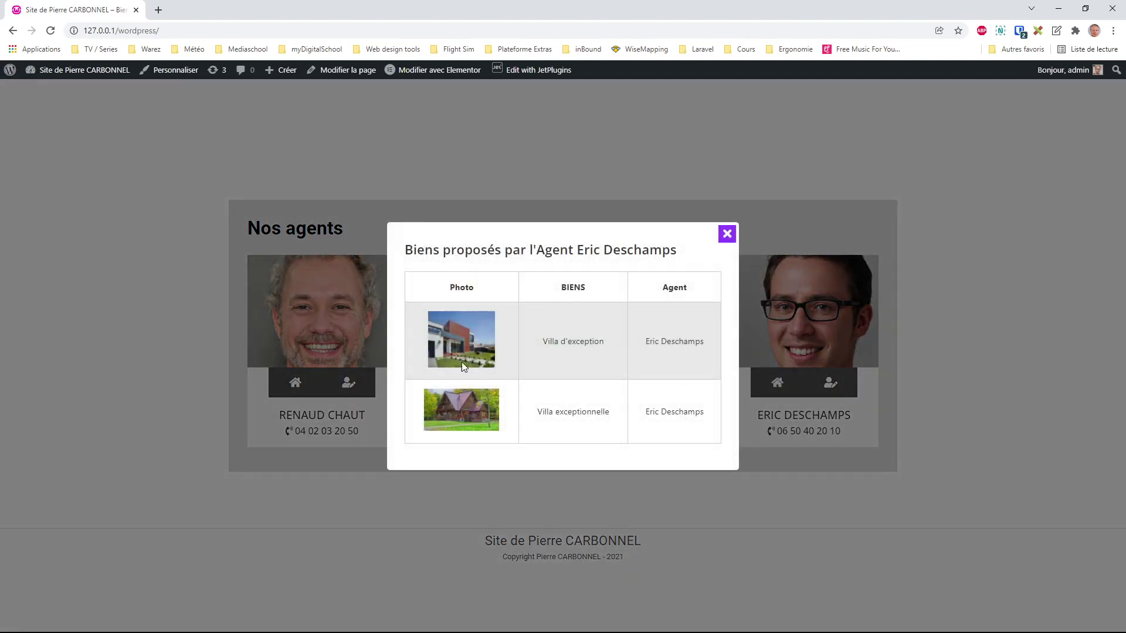
pyautogui.click(727, 235)
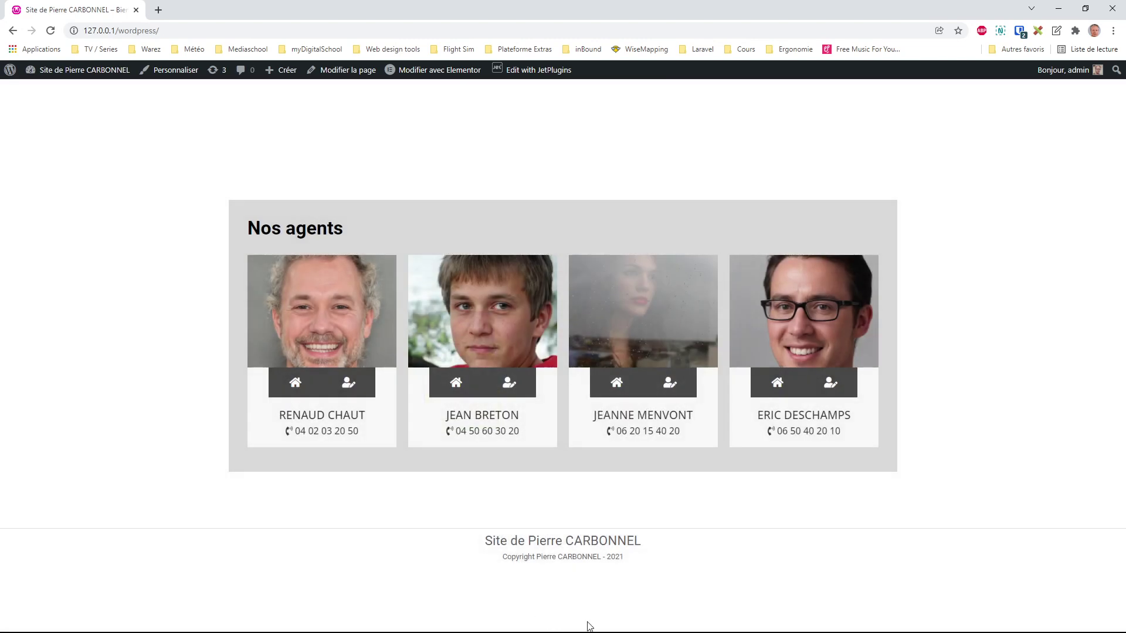